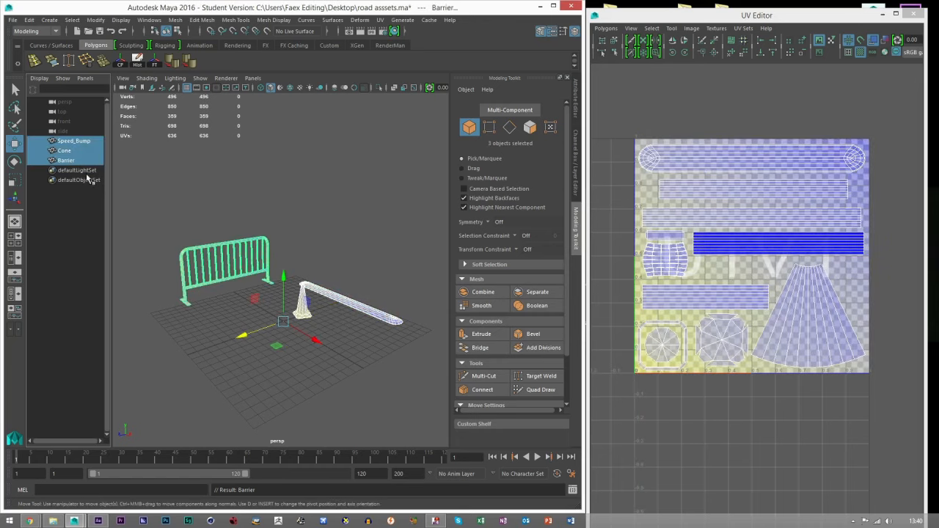
Step: Select the speed bump, cone and barrier and select all of their faces in the UV Editor
click(296, 223)
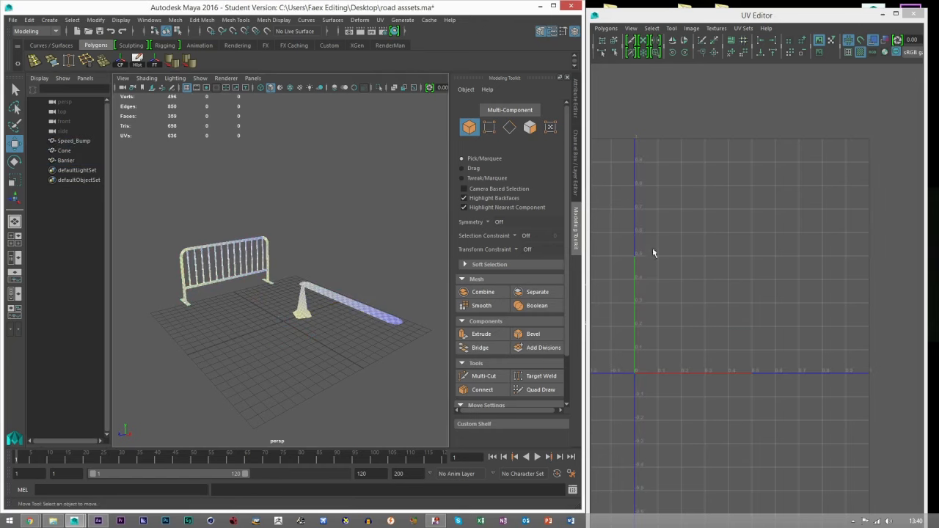
drag(193, 201, 382, 348)
right_click(614, 206)
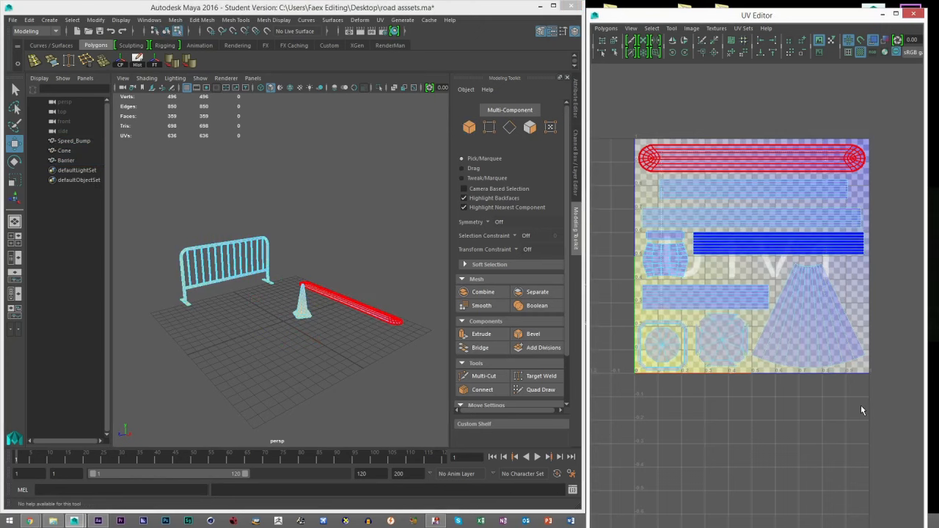
drag(609, 102, 877, 414)
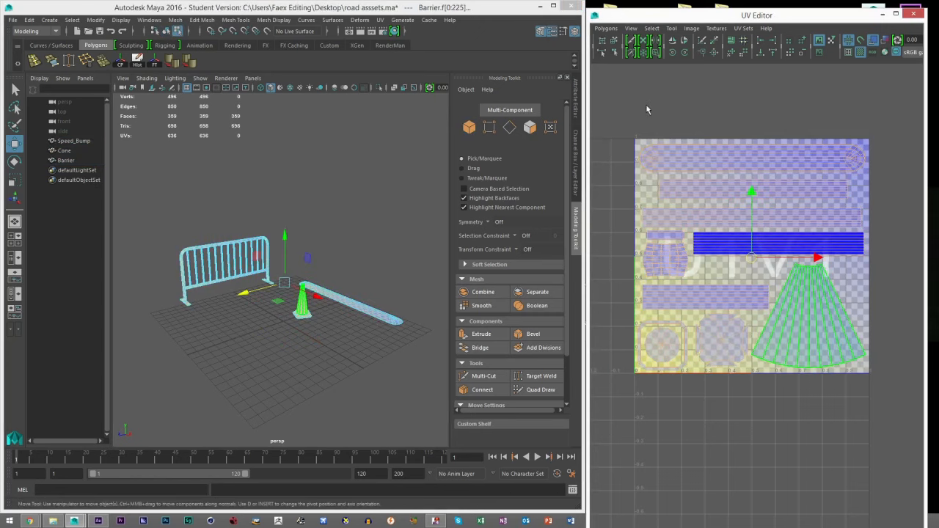
Step: Export a UV snapshot of the selected layout to the Desktop as a 1024 x 1024 Targa named Road Assets UV Snapshot
click(606, 28)
click(627, 395)
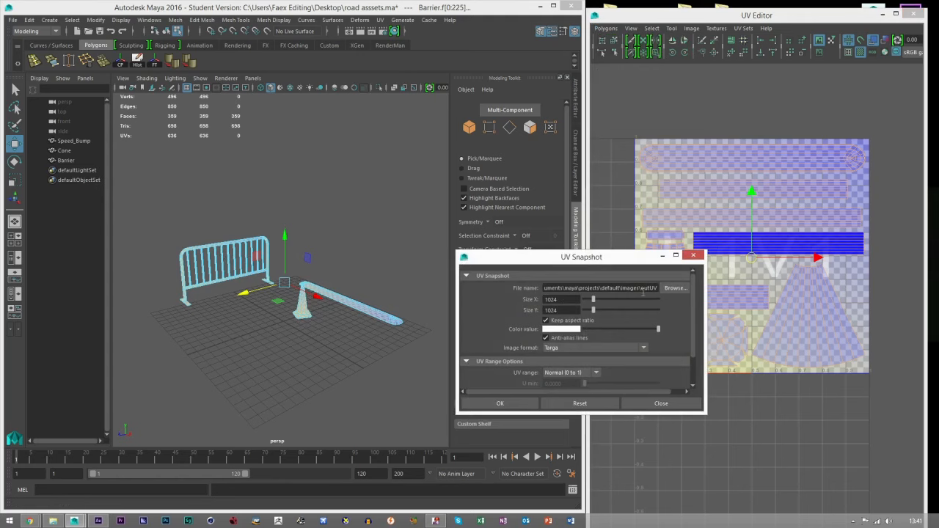
click(676, 289)
click(144, 166)
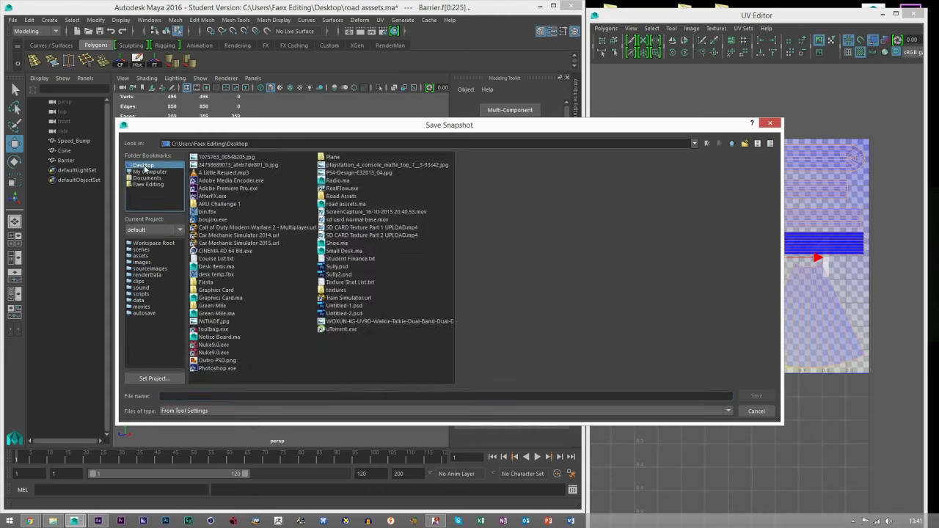
click(209, 396)
text(Ro)
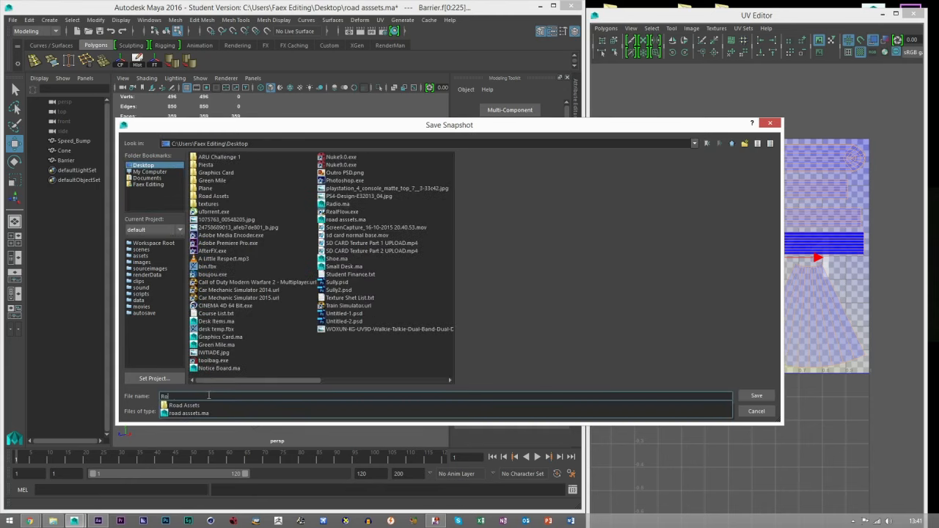
text(ad Assets UV Snapshot)
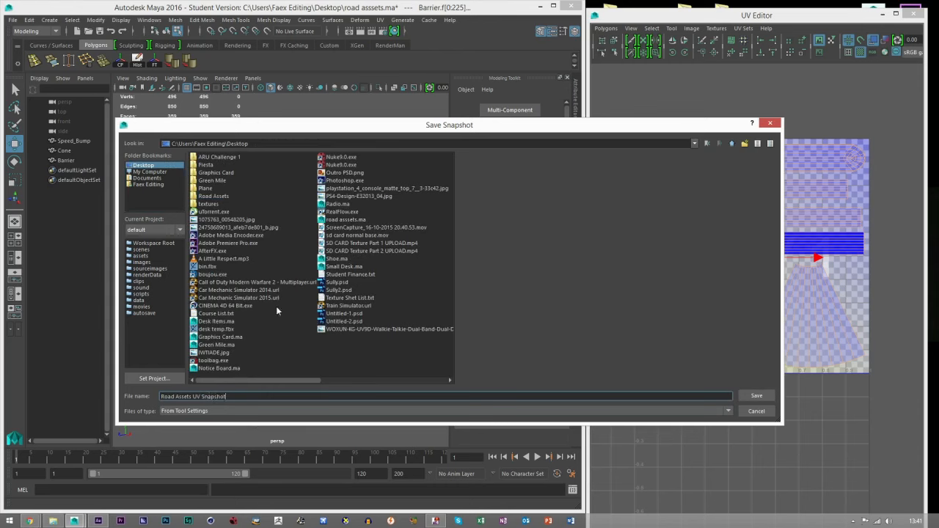
click(750, 396)
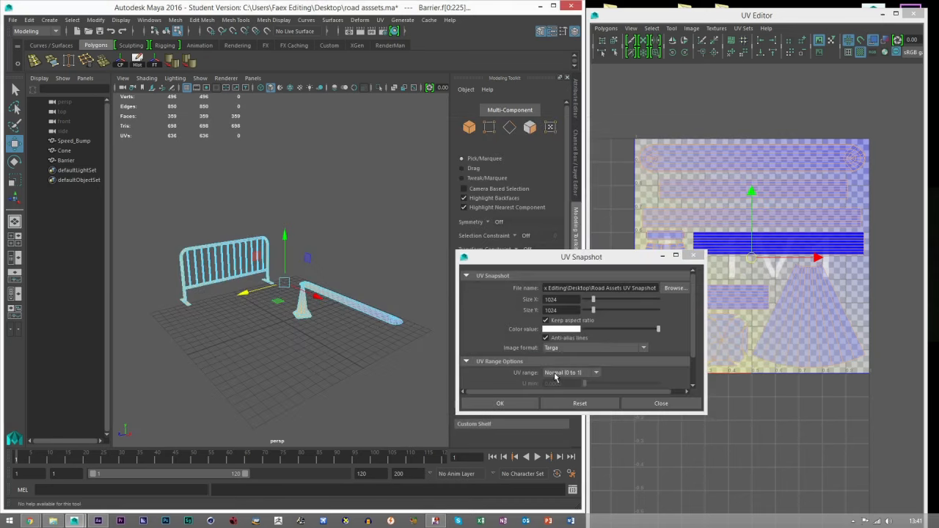
click(527, 404)
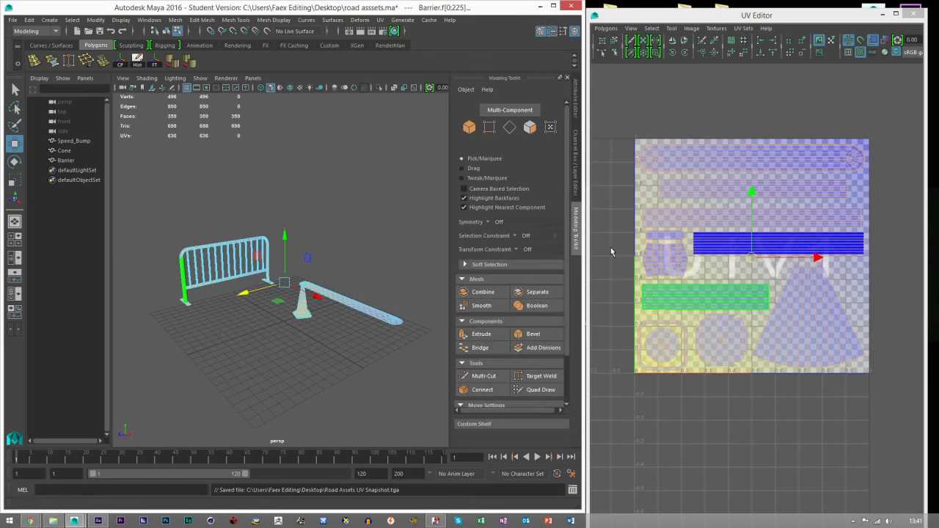
Step: Return to object selection mode, deselect the three models and switch to Photoshop
key(F8)
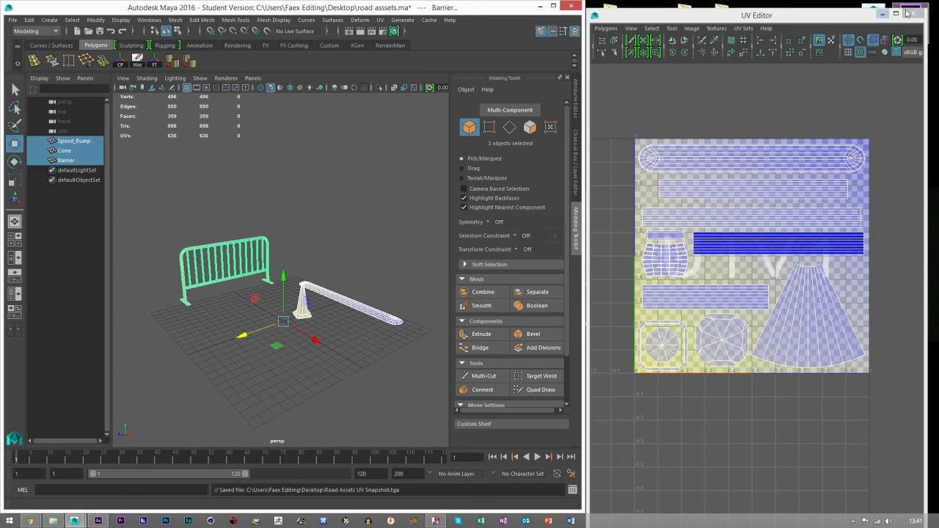
click(385, 179)
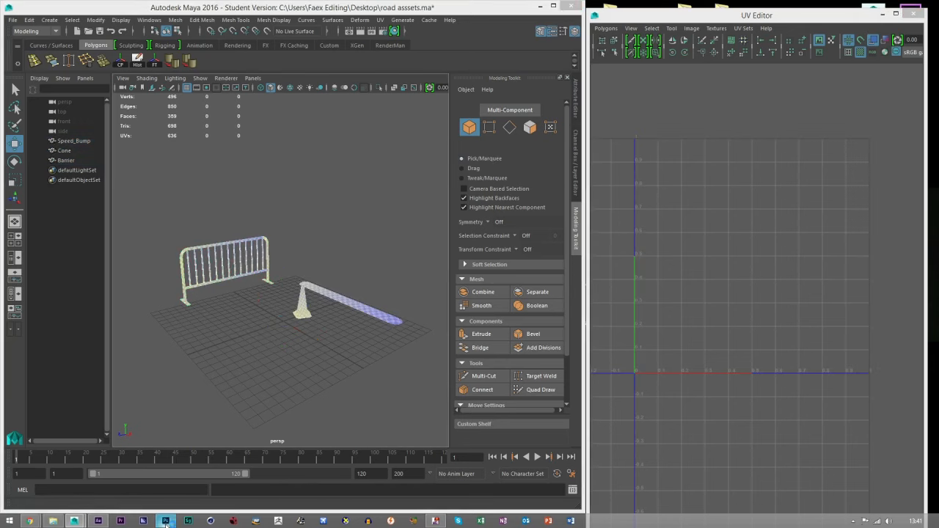
drag(325, 218, 331, 287)
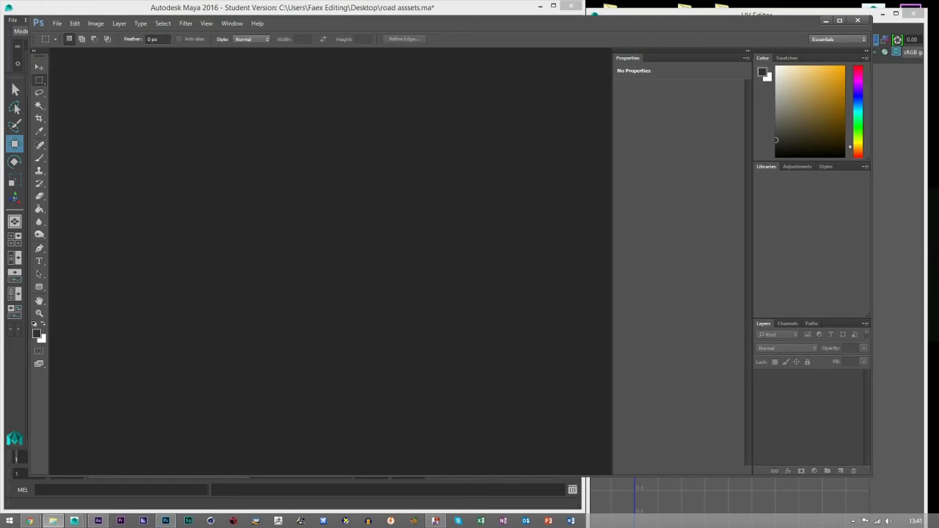
Step: Examine the reference photos of the speed bumps, traffic cone and galvanized barrier up close, and close the photo viewer
scroll(757, 305, up, 3)
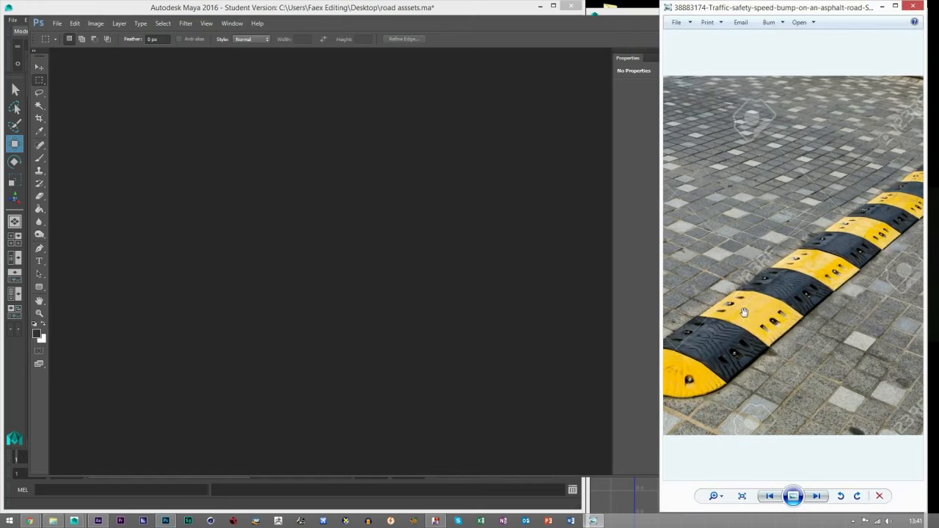
click(817, 499)
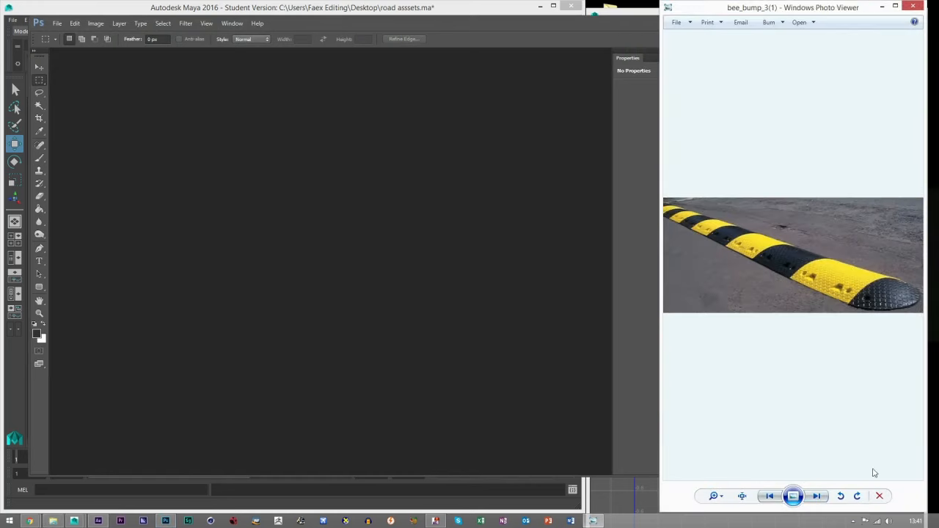
scroll(870, 320, up, 3)
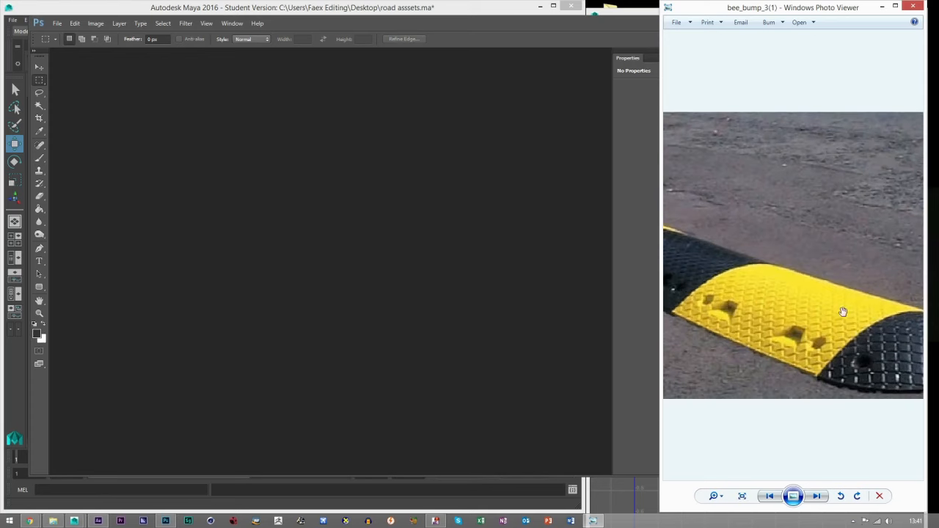
click(816, 496)
click(816, 496)
scroll(788, 386, up, 1)
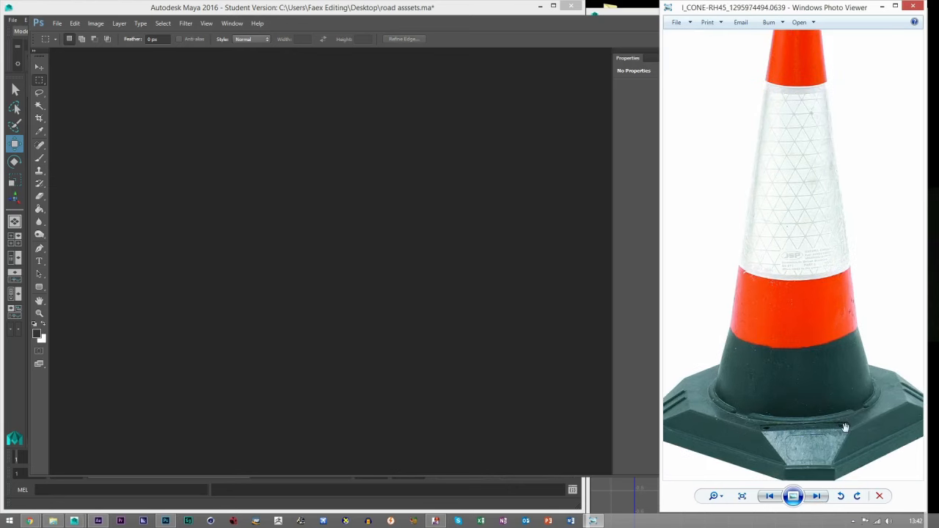
scroll(743, 424, down, 1)
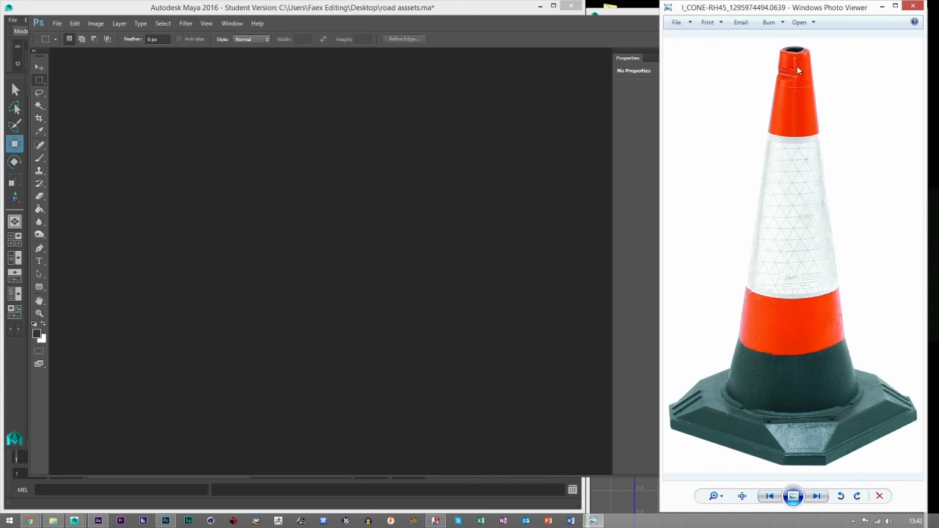
click(816, 497)
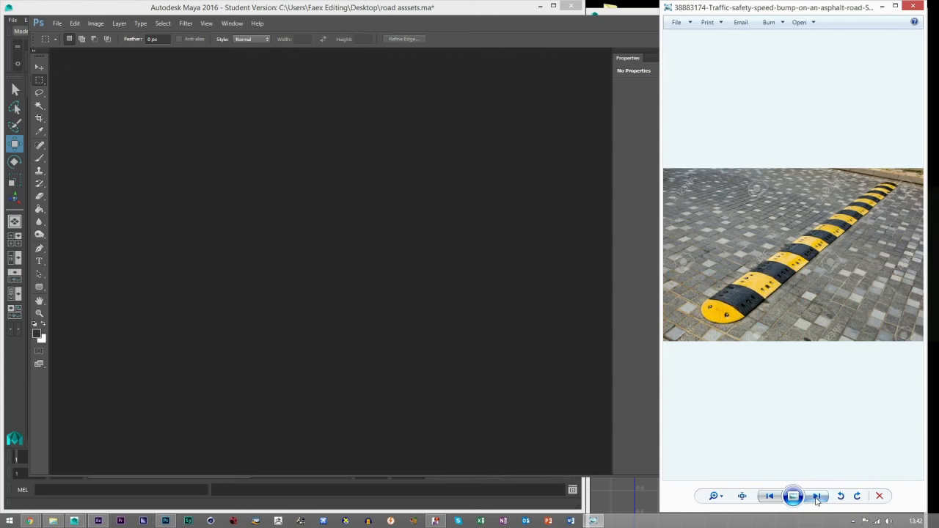
click(769, 496)
click(769, 496)
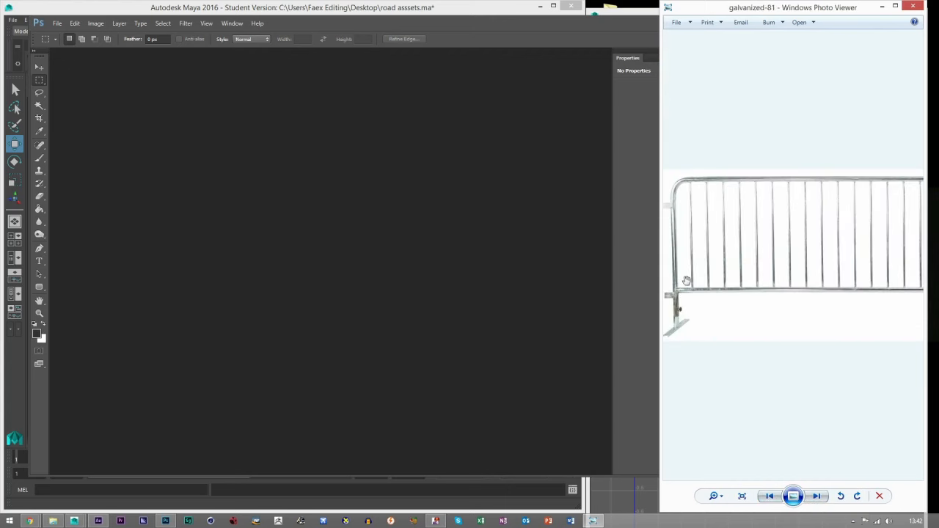
scroll(684, 268, up, 2)
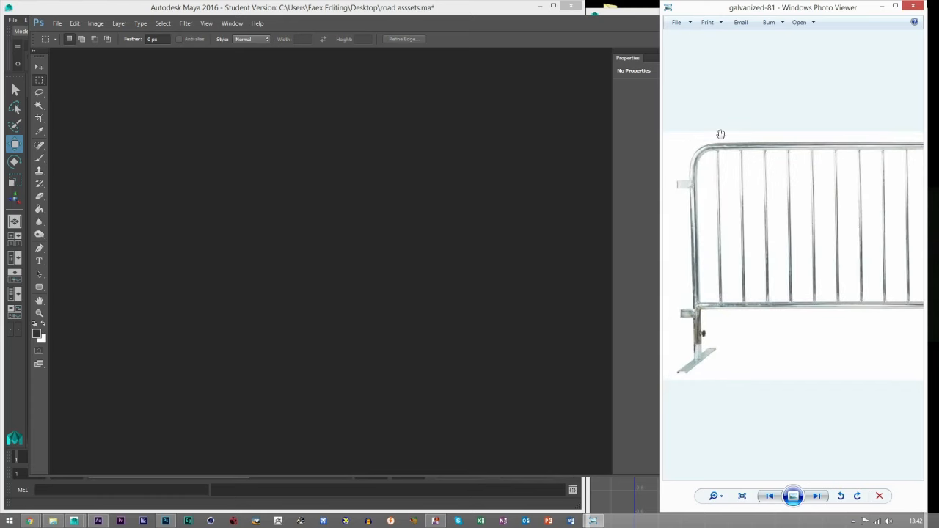
click(916, 6)
Step: Maximize the Photoshop window and open the Road Assets UV Snapshot TGA file from the Desktop
drag(758, 20, 723, 4)
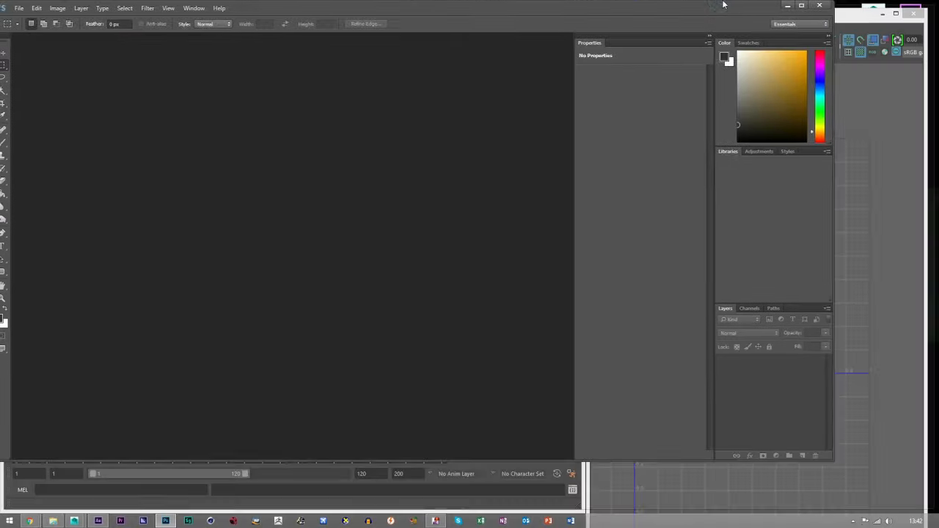
click(28, 6)
click(44, 28)
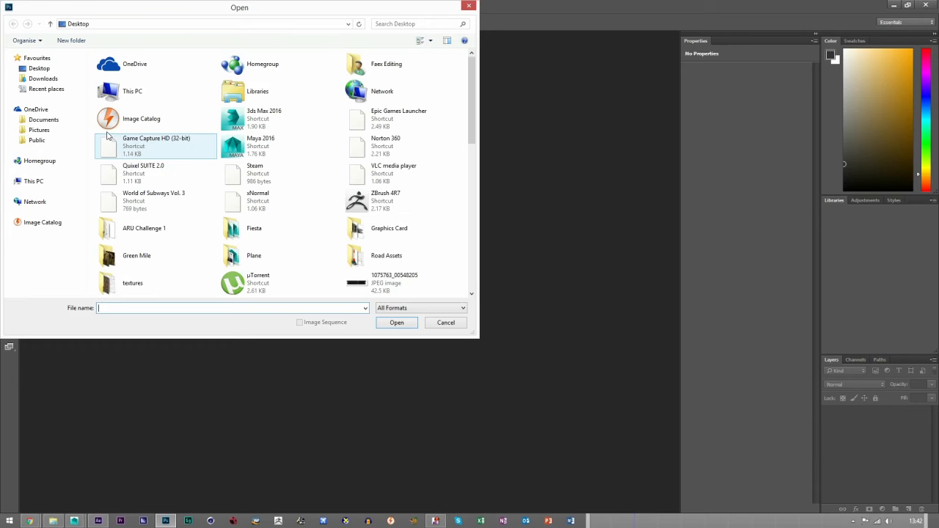
scroll(272, 266, down, 5)
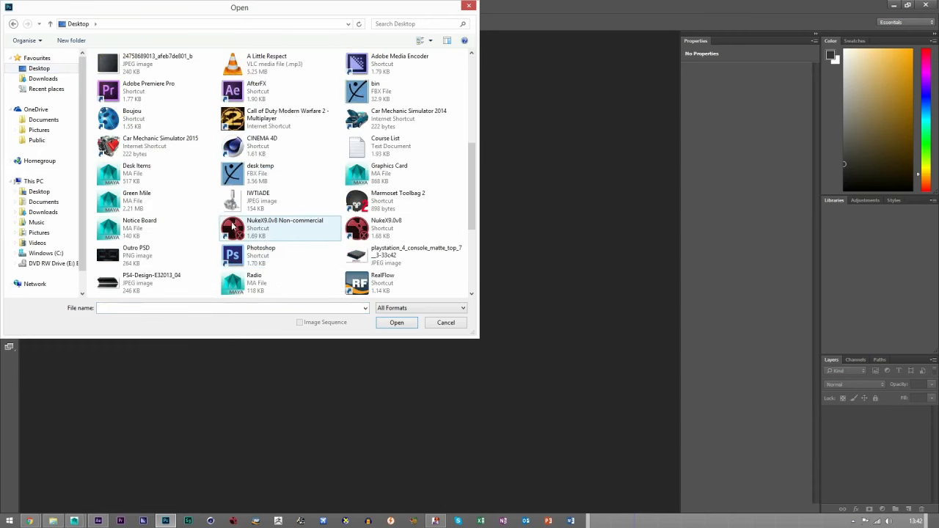
scroll(169, 274, down, 3)
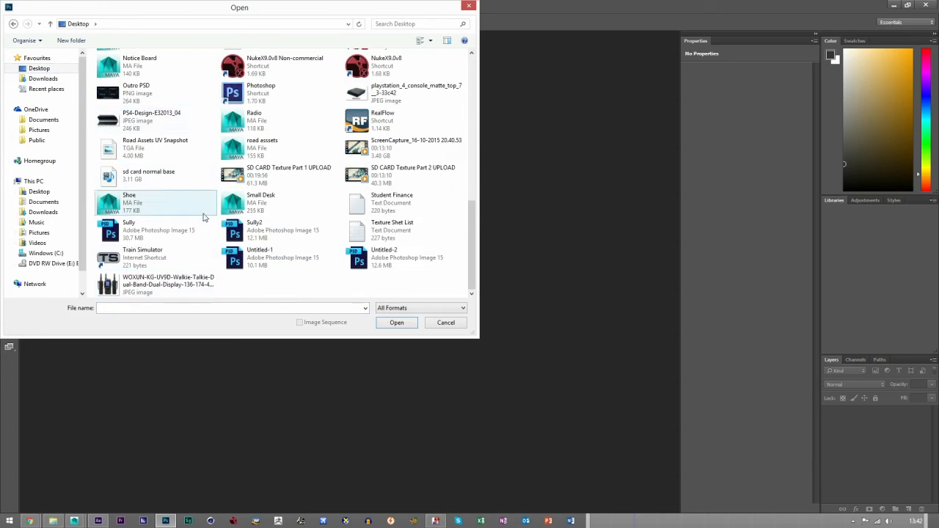
click(140, 146)
double_click(139, 147)
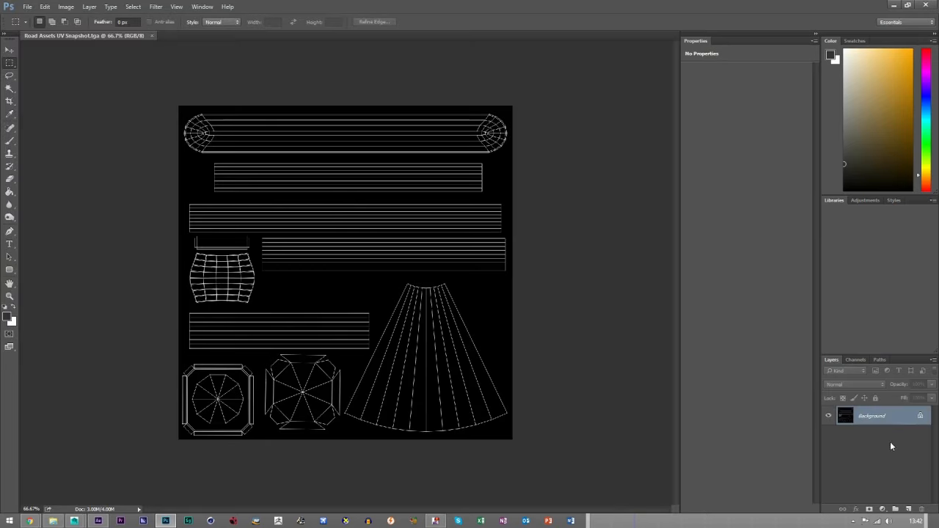
Step: Convert the Background layer to a smart object and set its blending mode to Screen
right_click(880, 416)
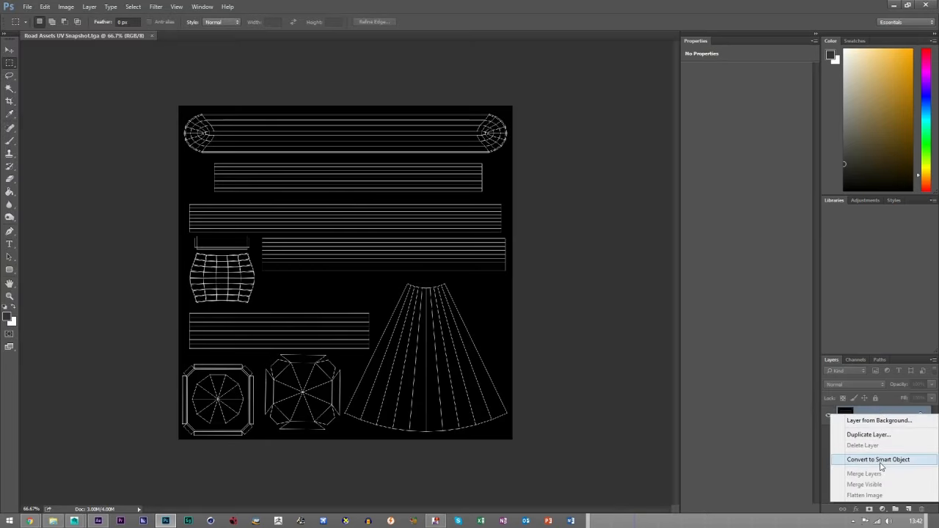
click(880, 460)
click(847, 383)
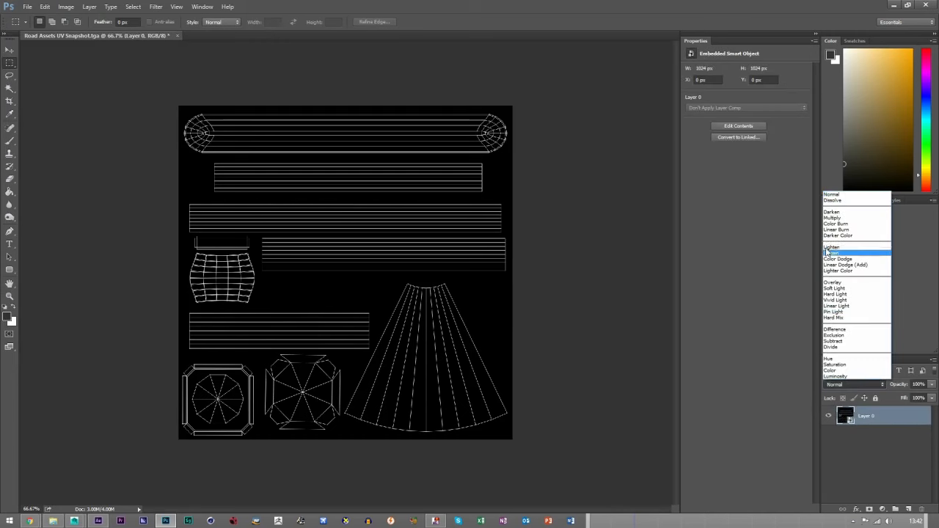
key(Escape)
Step: Add a new layer beneath the UV wireframe layer and fill it with black
click(908, 508)
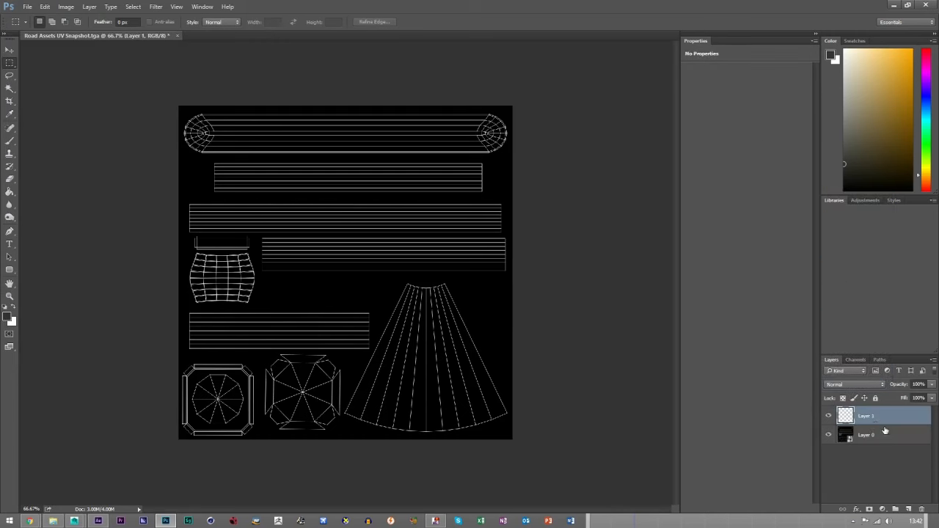
drag(884, 430, 875, 464)
click(9, 318)
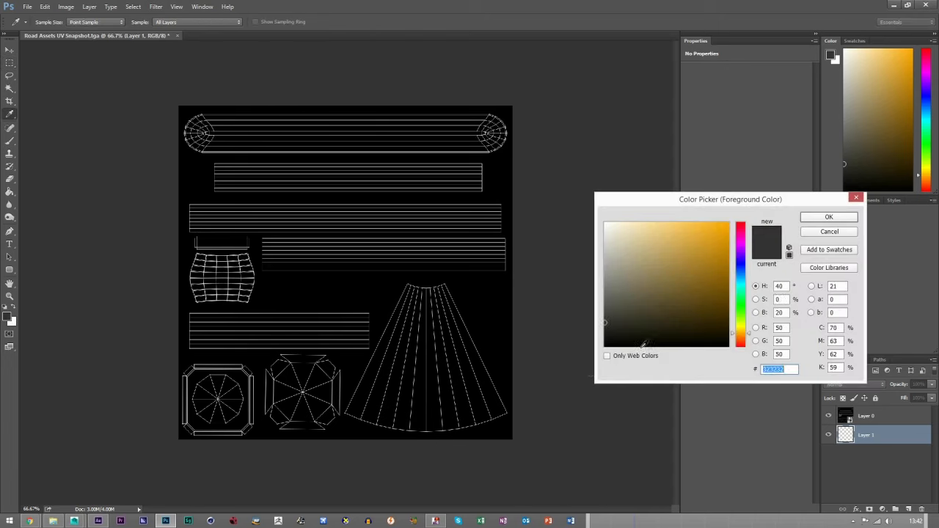
click(828, 217)
key(g)
key(alt+BackSpace)
Step: Rename the black fill layer BG and the wireframe layer Road Asset UV Snapshot
double_click(866, 435)
text(BG)
key(Return)
double_click(867, 417)
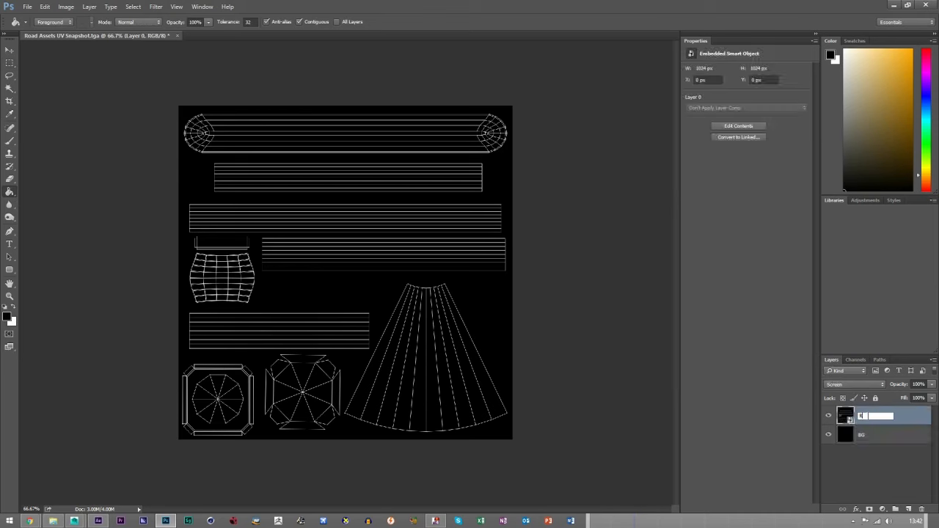
text(Road Asset UV Snapshot)
click(876, 432)
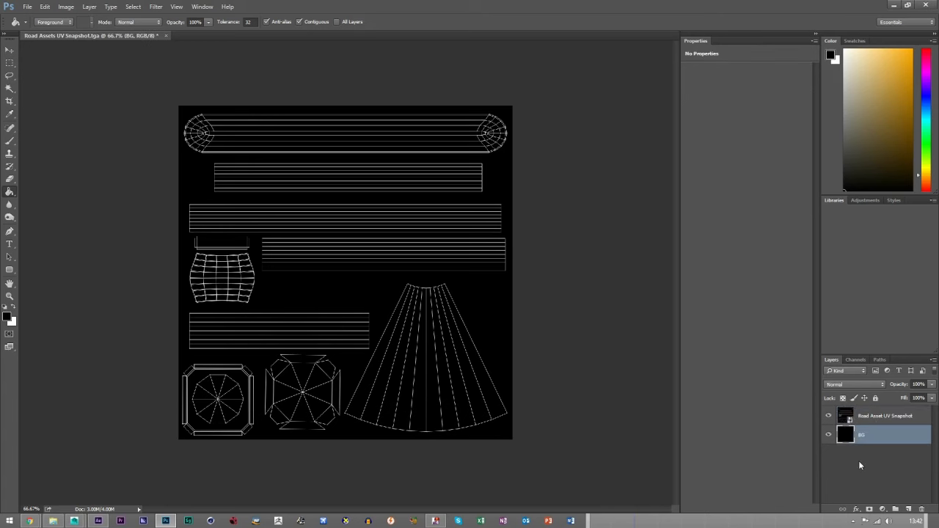
Step: Save the document to the Desktop as a Photoshop file named Road Assets UV
key(ctrl+shift+s)
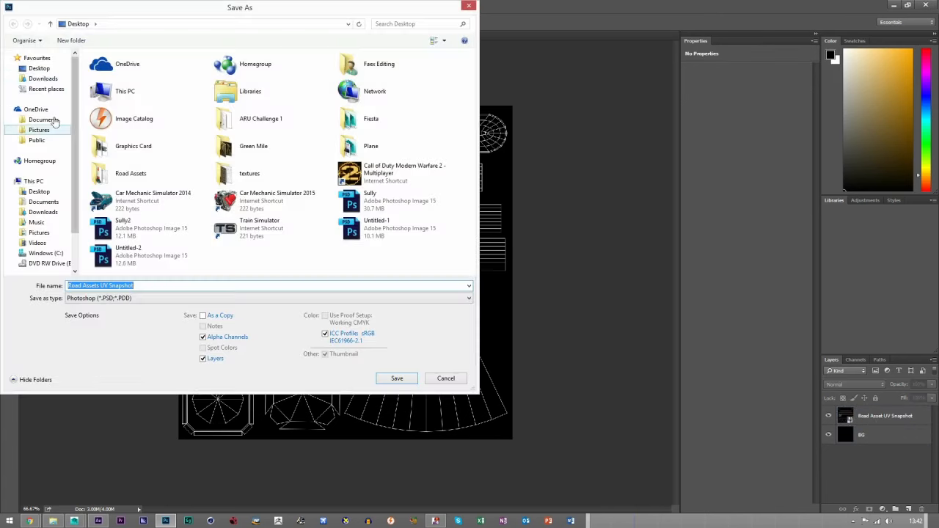
click(42, 71)
drag(136, 286, 241, 287)
click(110, 287)
key(BackSpace)
click(389, 382)
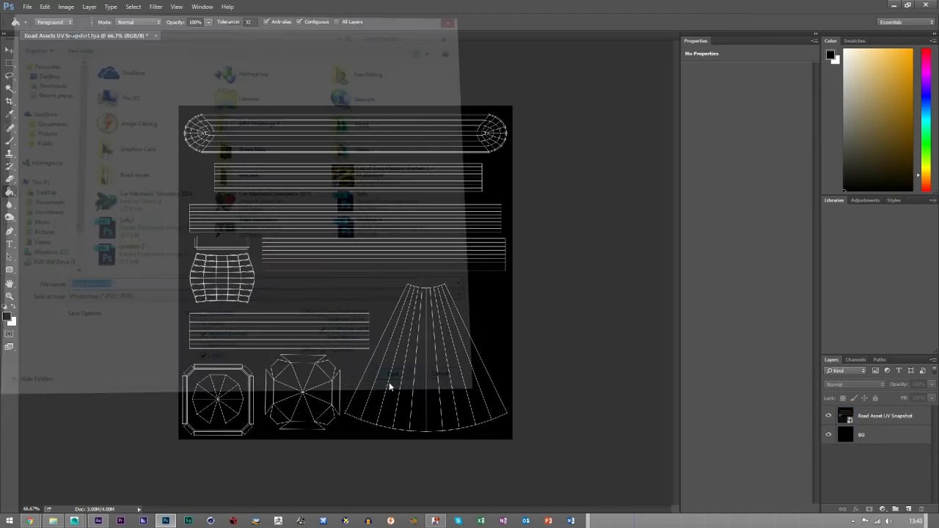
Step: Zoom the canvas in to 100% and dock the Photoshop window to the left half of the display
click(8, 50)
click(10, 297)
click(324, 114)
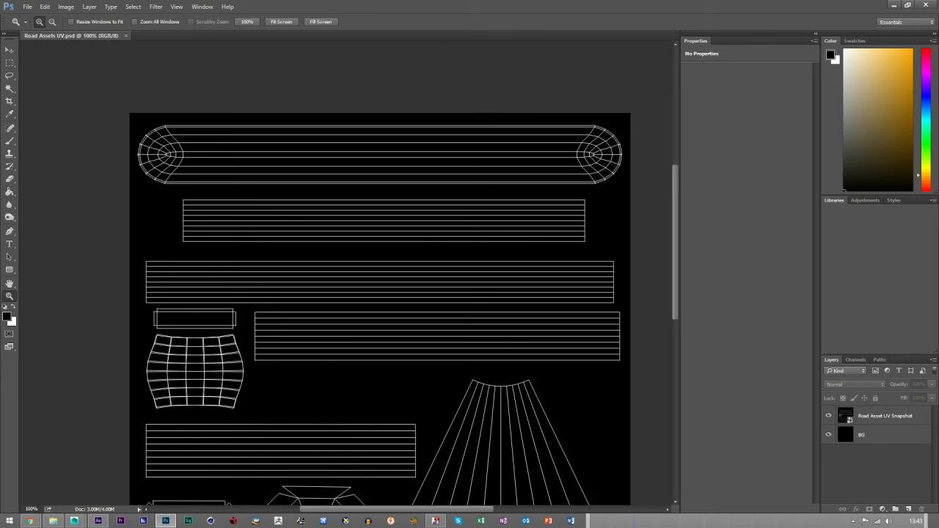
key(super+Left)
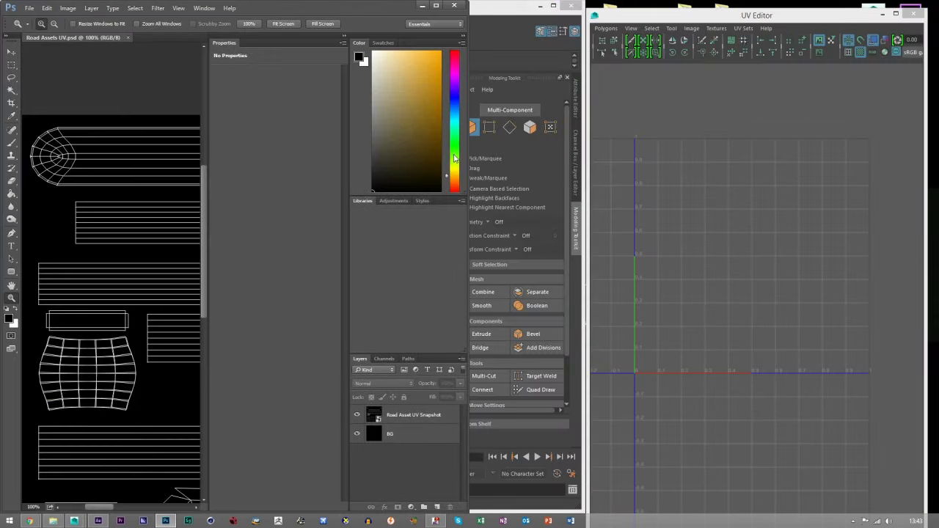
Step: Minimize Maya, widen the Photoshop window up to the speed bump reference photo, and collapse the empty Properties panel
click(584, 177)
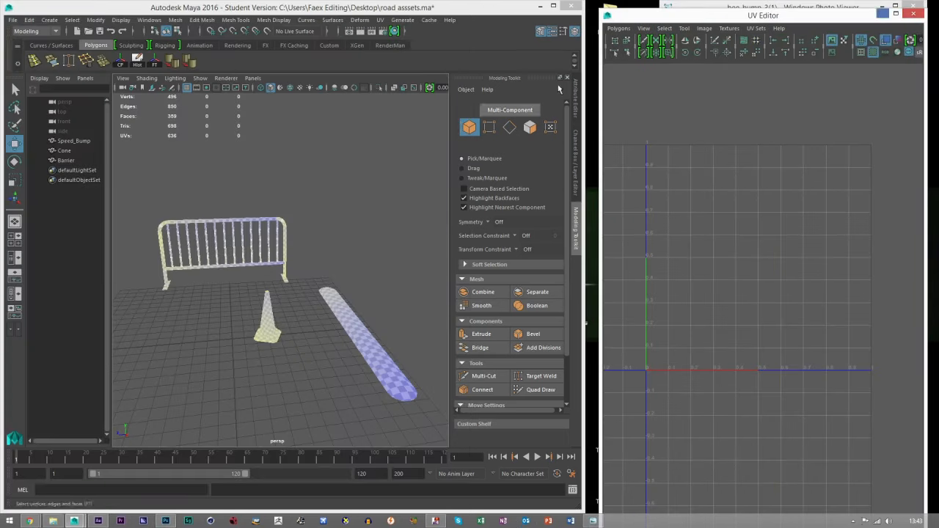
click(538, 6)
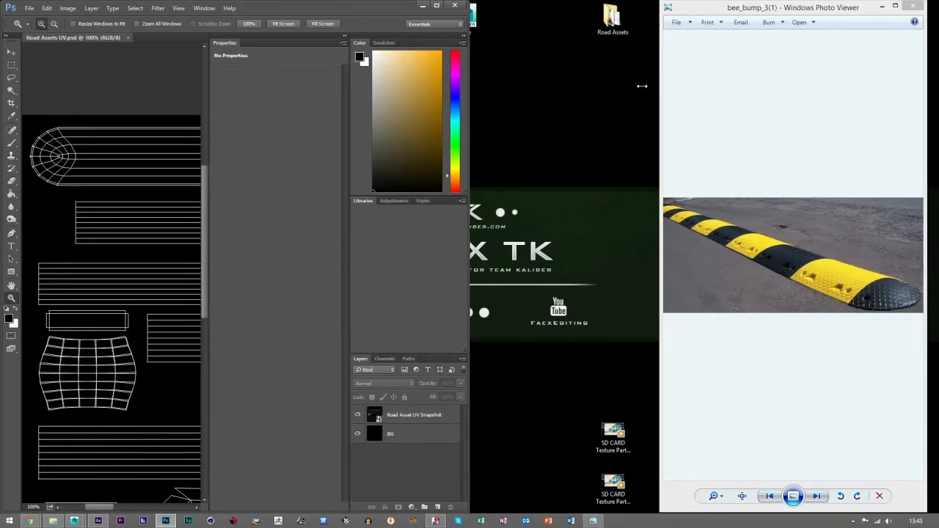
drag(468, 66, 658, 66)
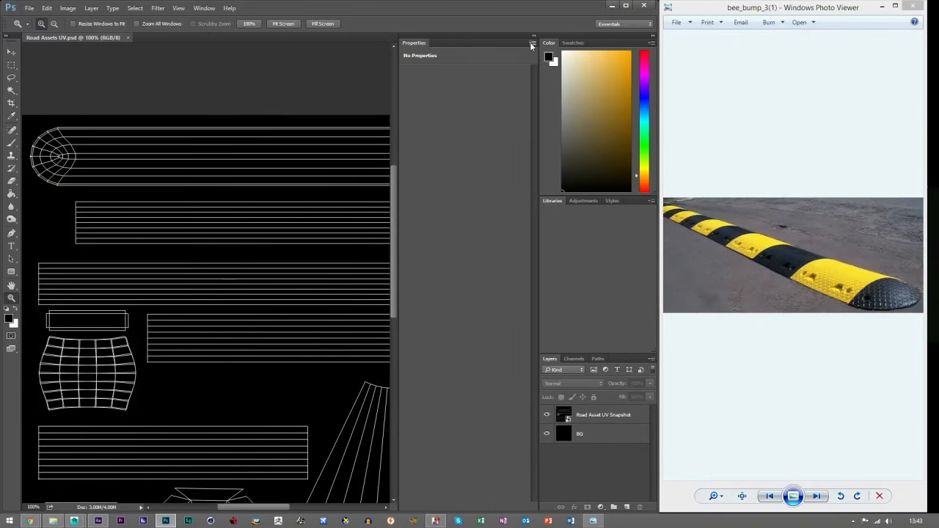
click(532, 45)
click(544, 45)
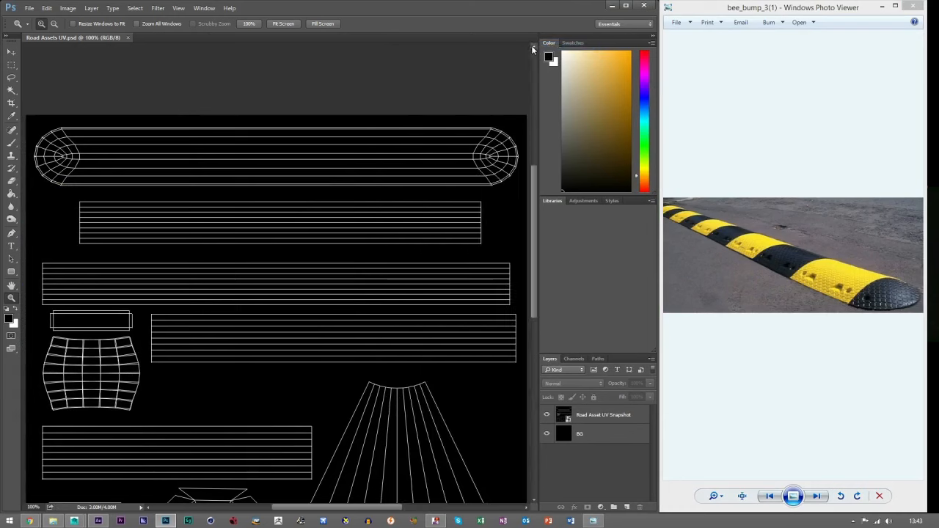
scroll(880, 330, up, 3)
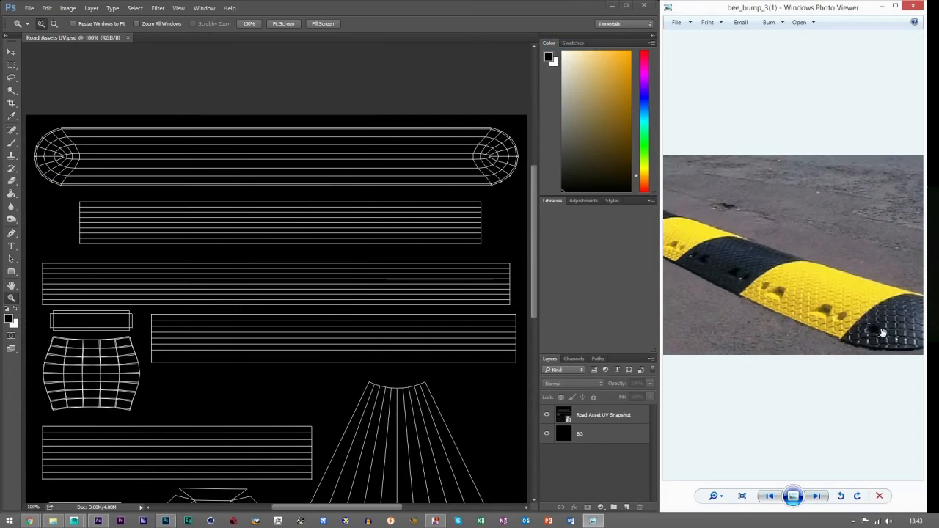
scroll(805, 339, down, 1)
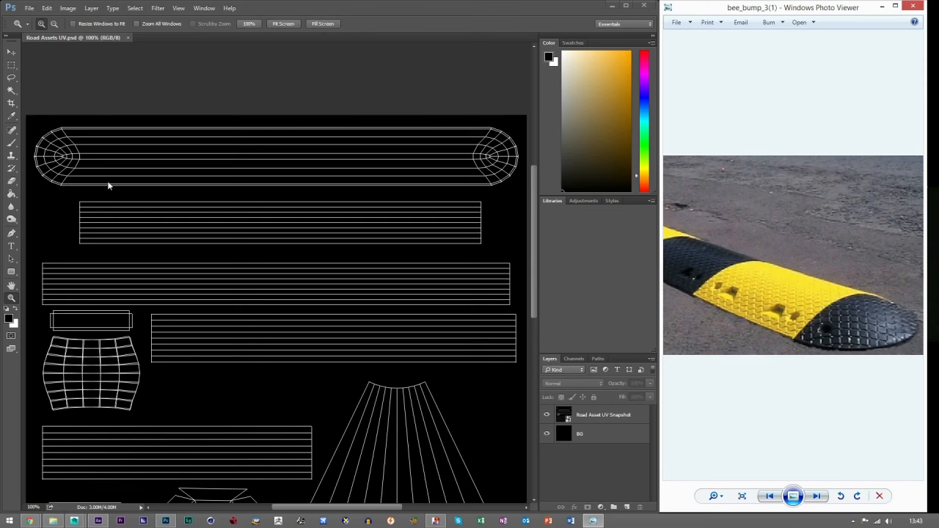
Step: Add a new layer above BG and make a rectangular selection around the speed bump's UV shell across the canvas width
click(11, 65)
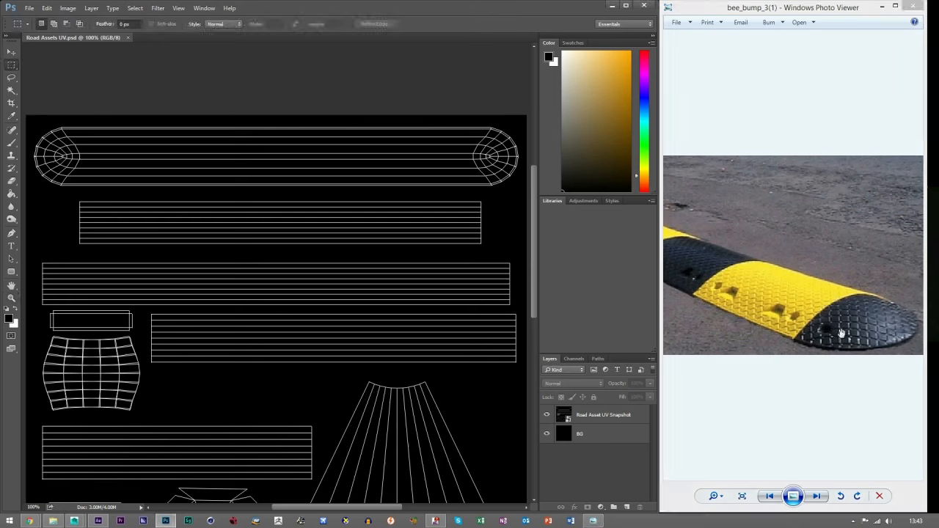
click(606, 434)
click(627, 507)
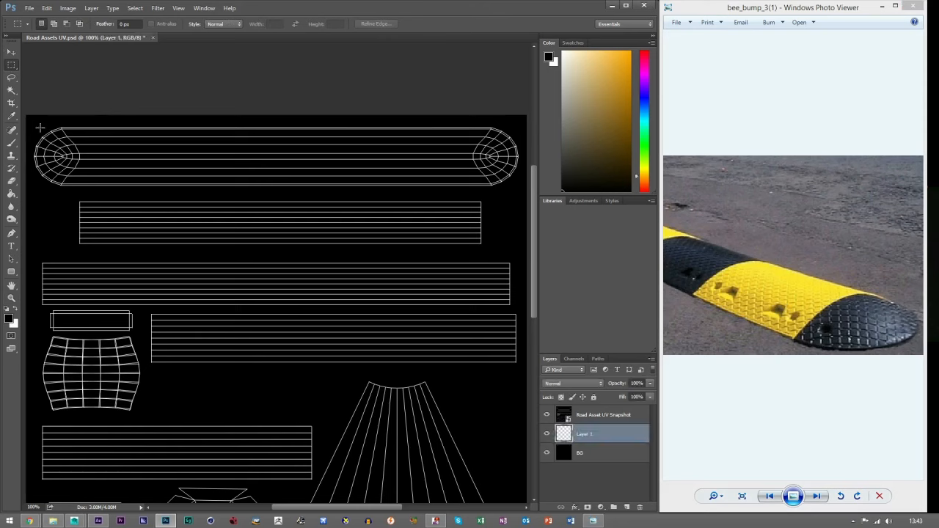
drag(24, 114, 527, 194)
Step: Fill the rectangular selection with dark grey 161616 and deselect it
click(10, 321)
drag(612, 334, 587, 339)
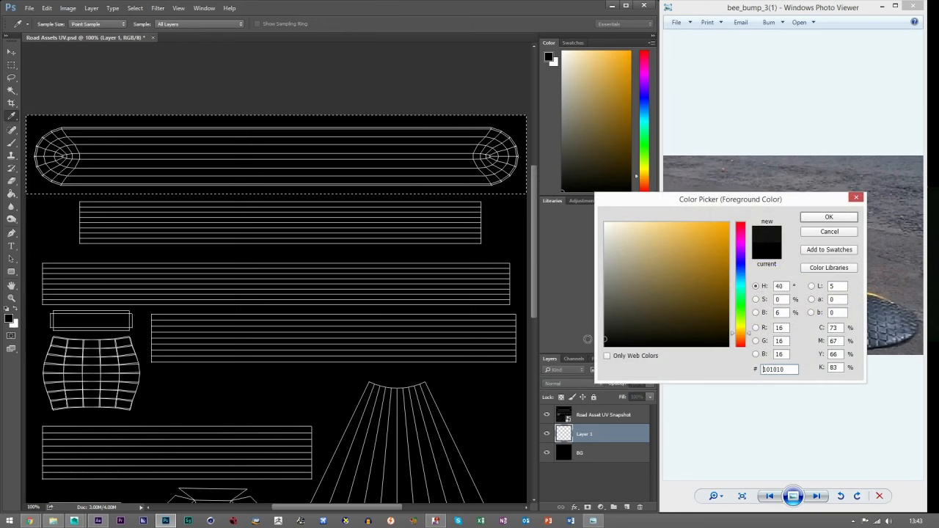
click(829, 217)
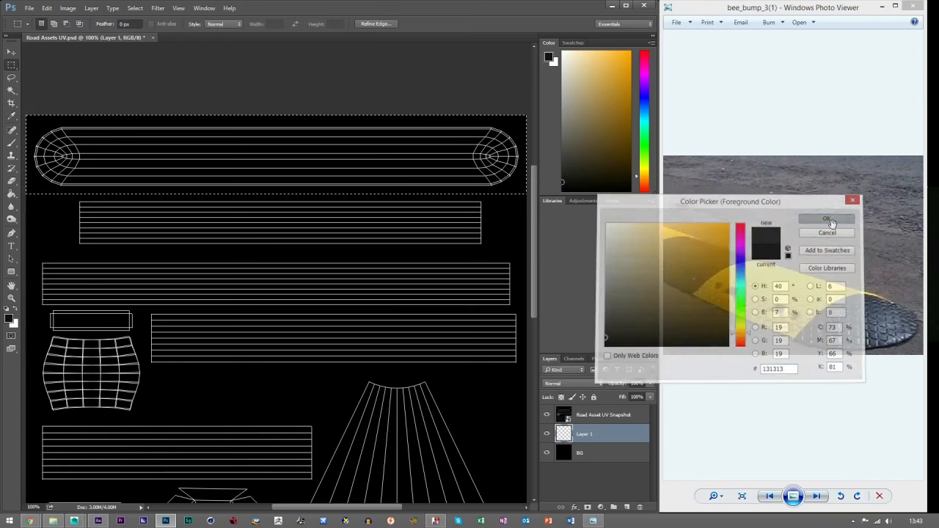
drag(605, 336, 601, 336)
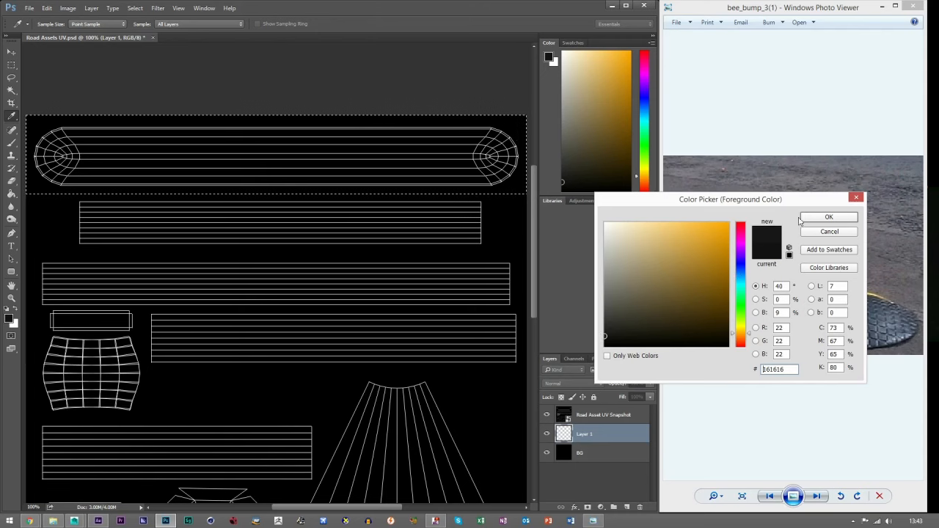
click(828, 217)
click(11, 194)
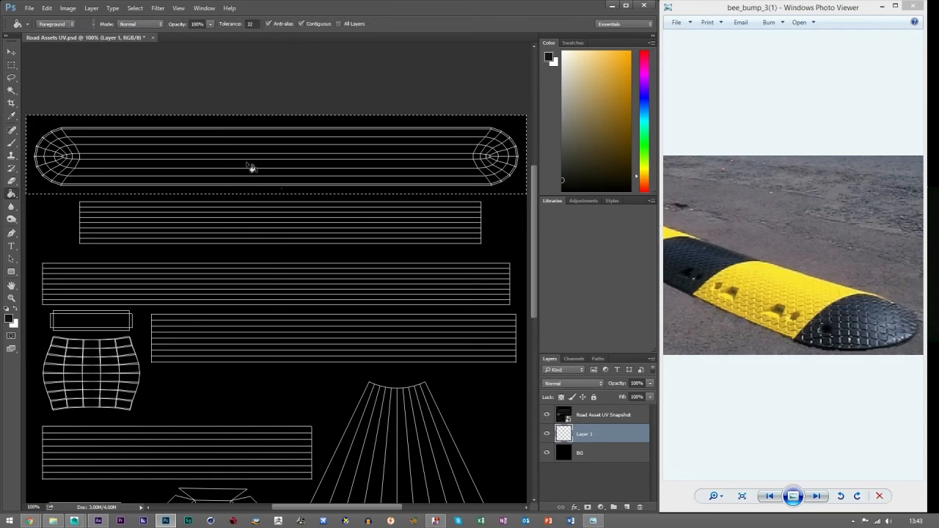
click(12, 65)
click(192, 193)
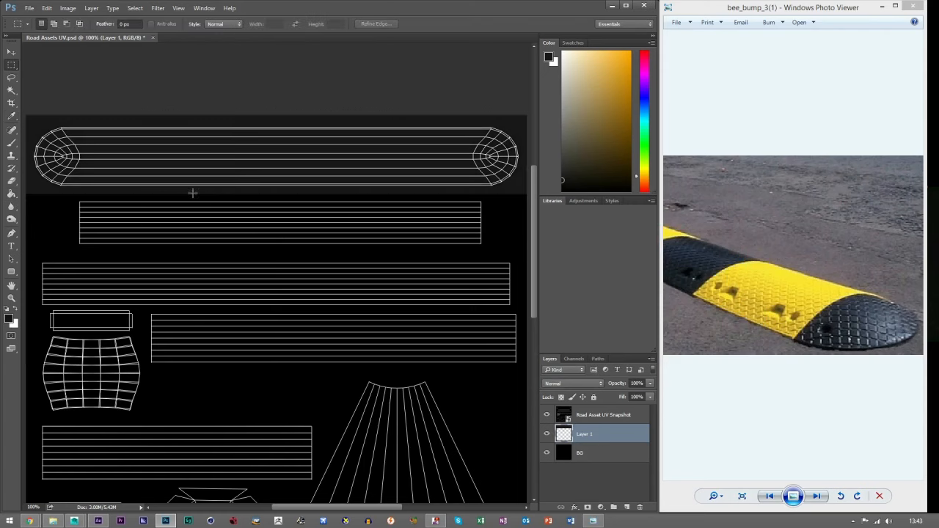
Step: Magic-wand select the empty area around the UV shells on the Road Asset UV Snapshot layer and contract the selection by 10 pixels
click(10, 89)
click(602, 416)
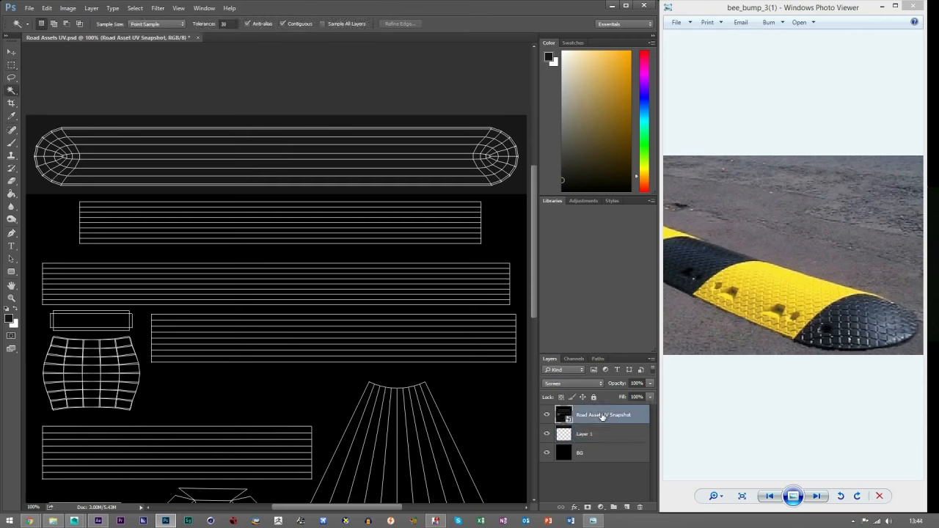
click(58, 215)
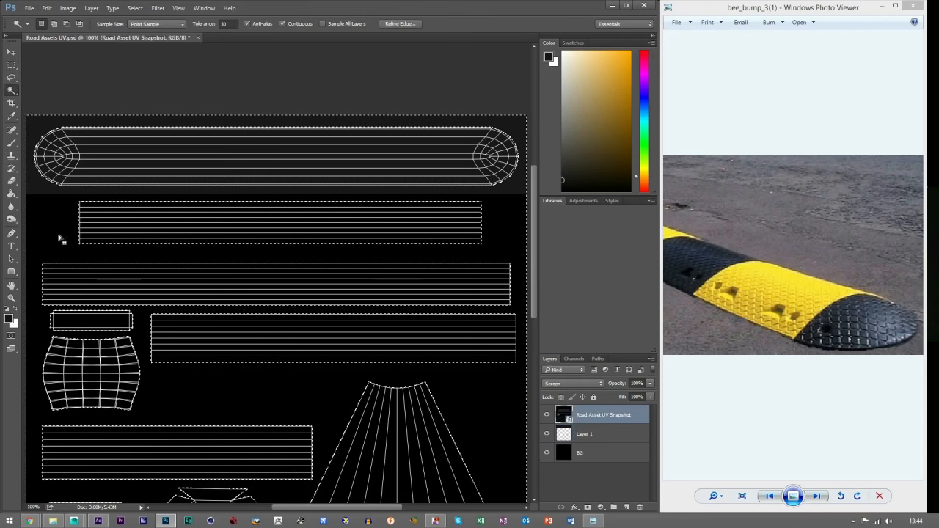
key(ctrl+d)
click(136, 9)
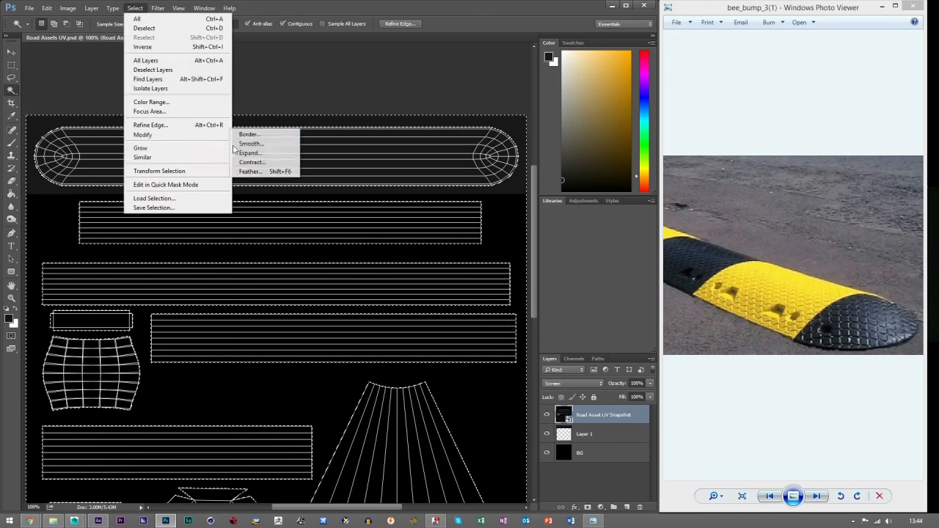
click(253, 162)
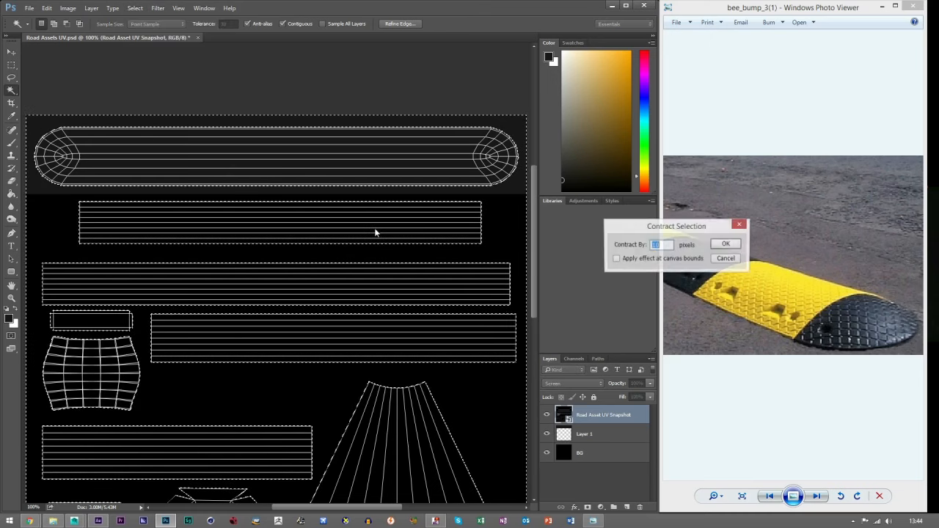
click(724, 245)
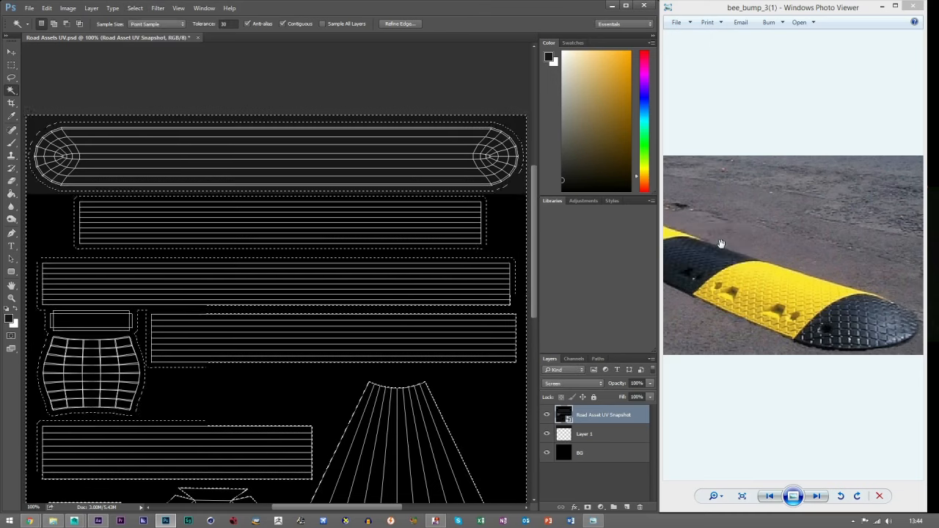
Step: Delete the grey fill outside the padded speed bump shape on Layer 1, deselect, and check the shape with the wireframe hidden
click(11, 65)
click(597, 434)
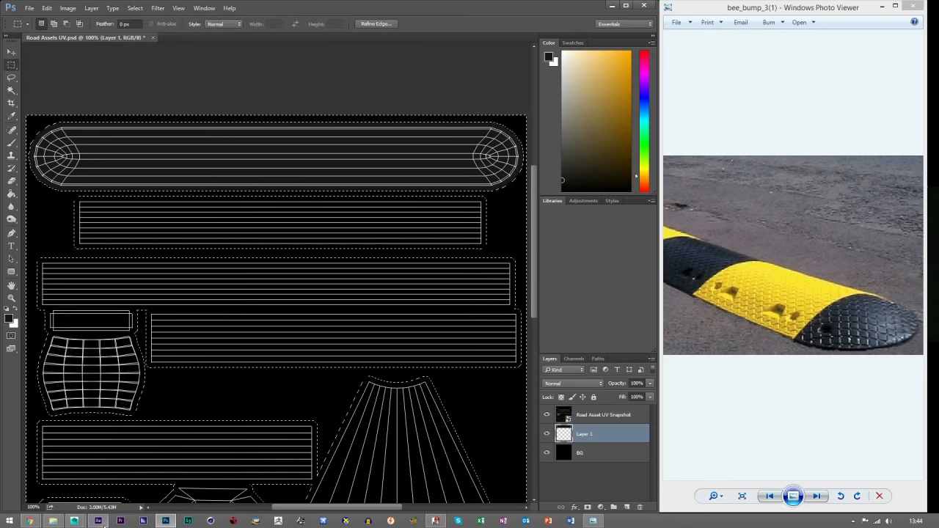
key(ctrl+d)
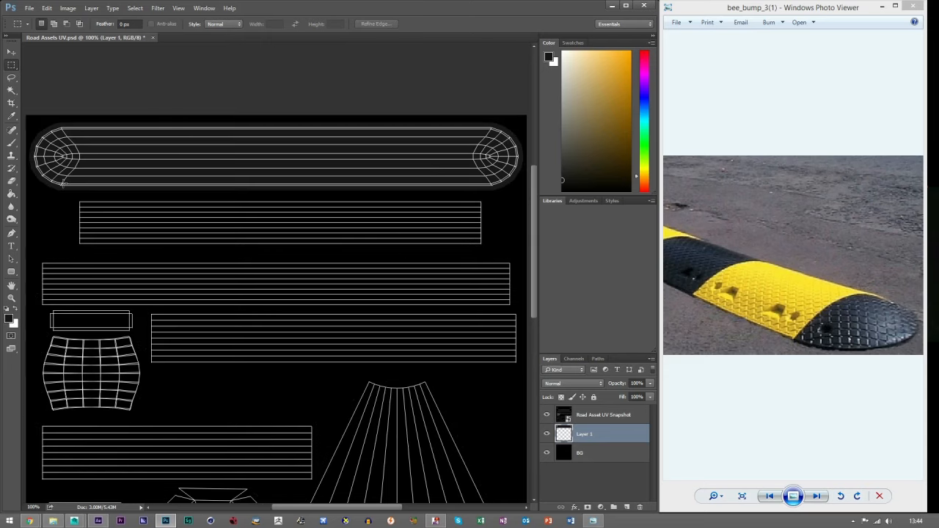
click(547, 416)
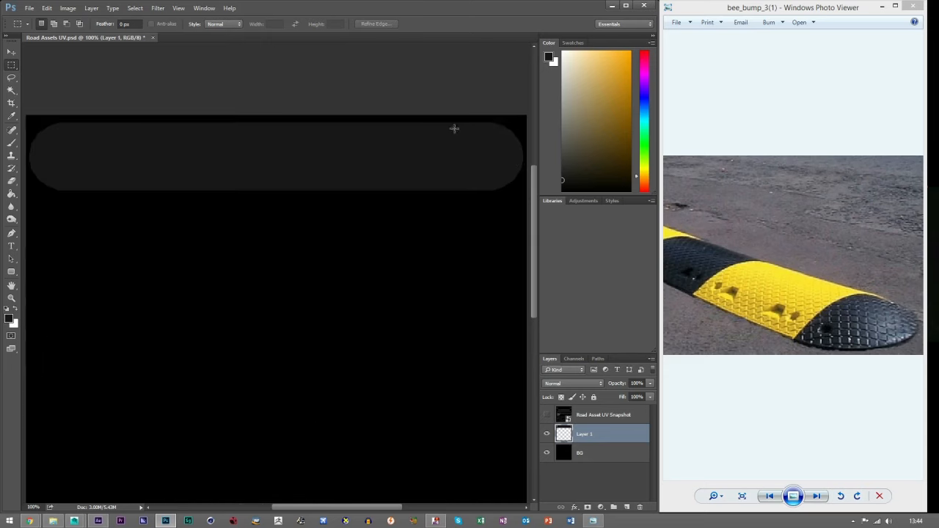
click(546, 414)
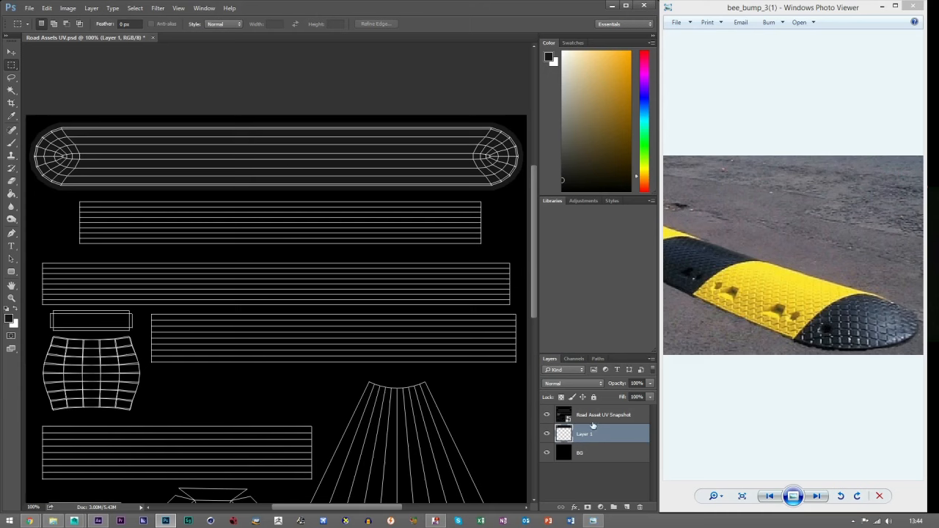
Step: Duplicate the grey speed bump layer and add a Color Overlay effect to the copy
key(ctrl+j)
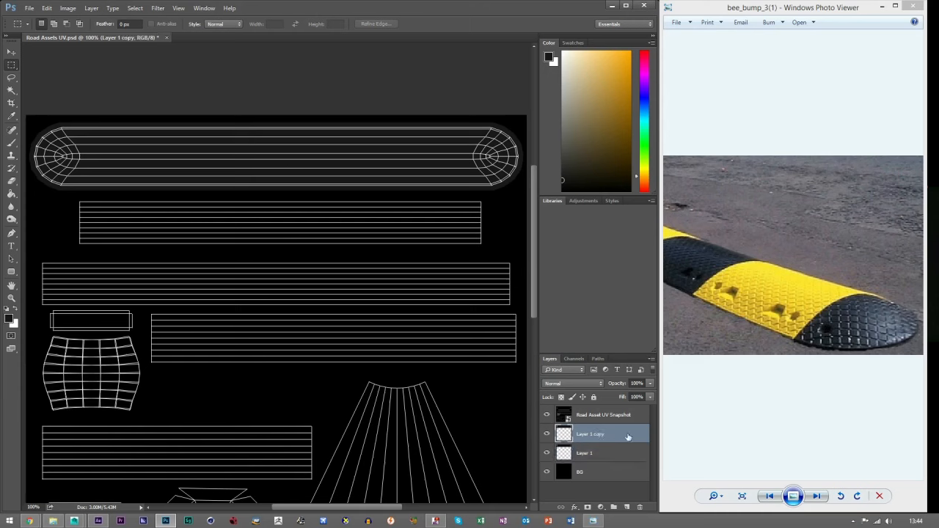
double_click(628, 437)
click(556, 290)
drag(596, 172, 270, 150)
click(397, 183)
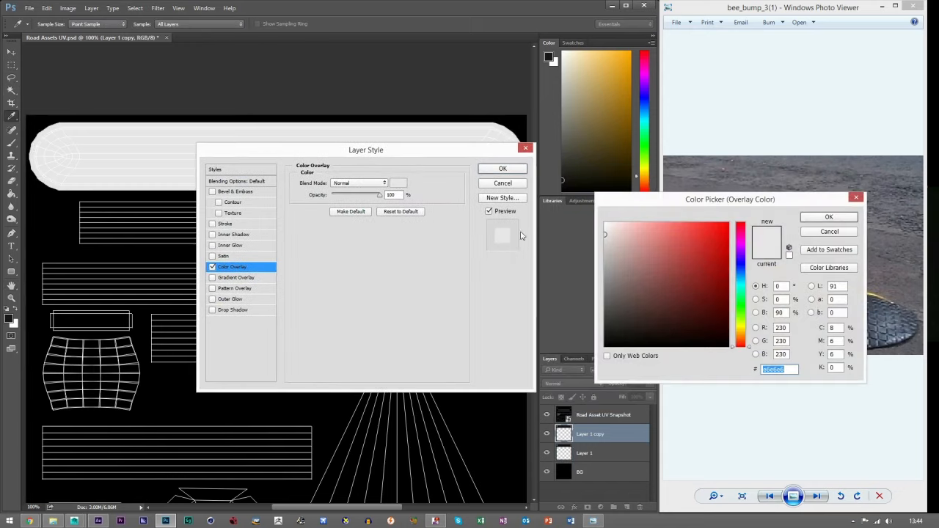
Step: Set the overlay colour to a warm yellow with a hue of 48° and apply the layer style
drag(661, 205, 335, 236)
drag(411, 355, 416, 350)
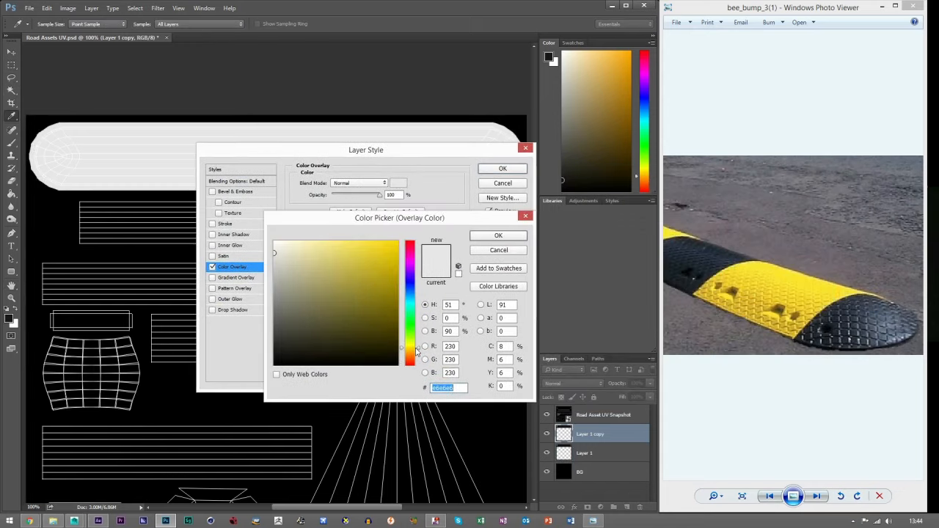
drag(340, 265, 395, 253)
drag(419, 350, 419, 352)
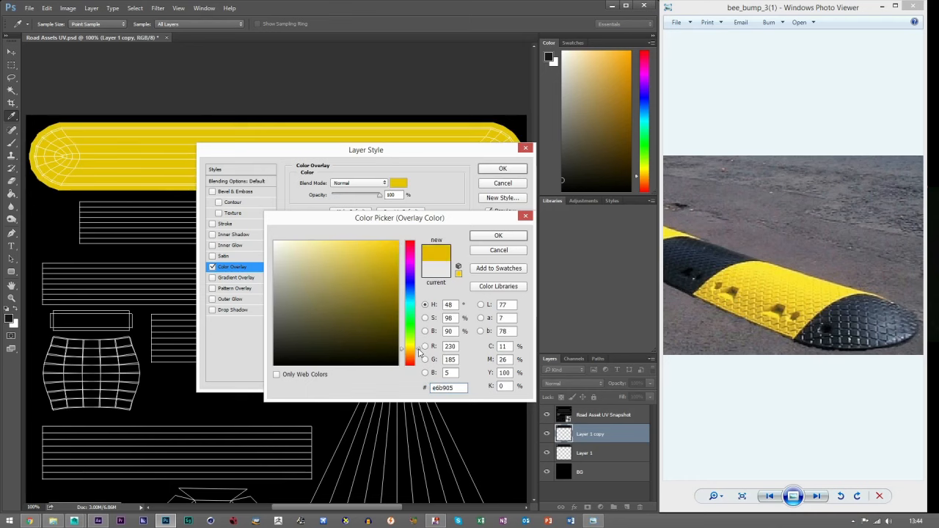
drag(395, 244, 362, 253)
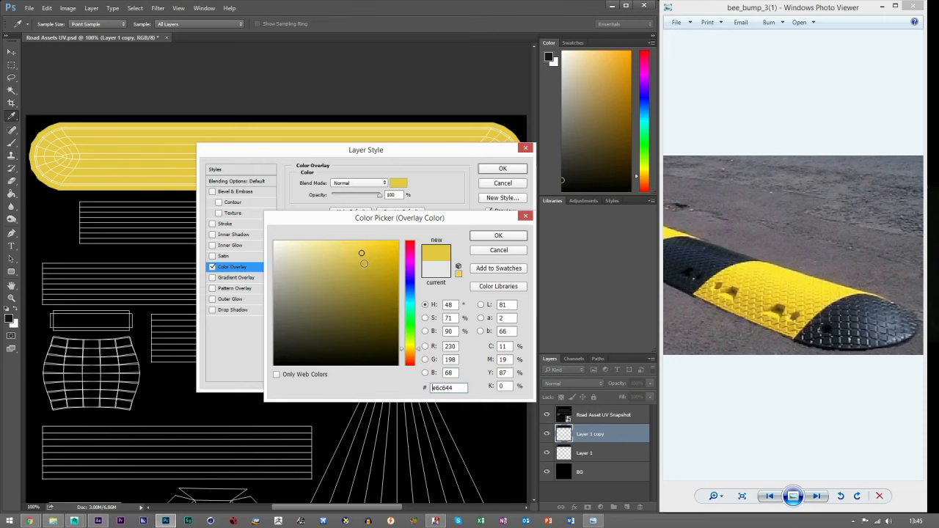
drag(367, 257, 371, 253)
click(497, 237)
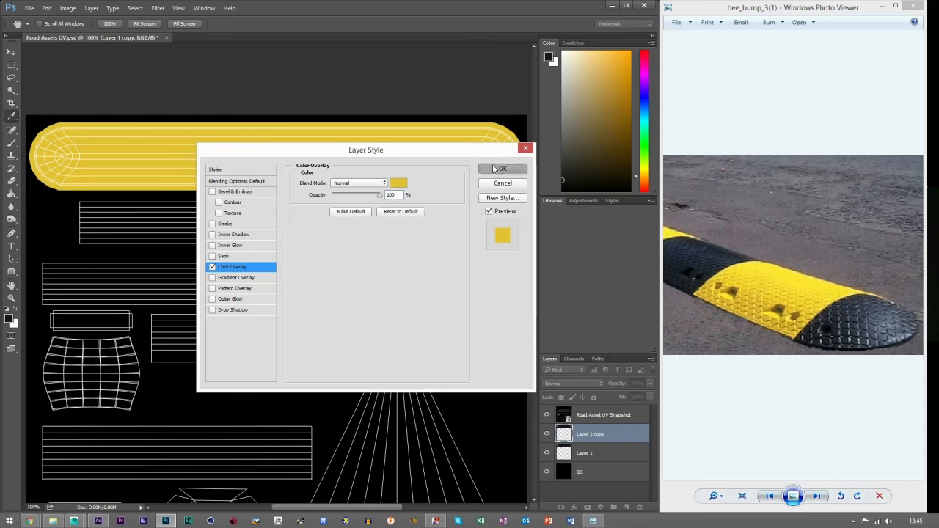
click(503, 169)
Step: Try to cut a vertical band out of the yellow layer beside the left end cap and move the selection to the right end
click(751, 256)
scroll(773, 255, down, 4)
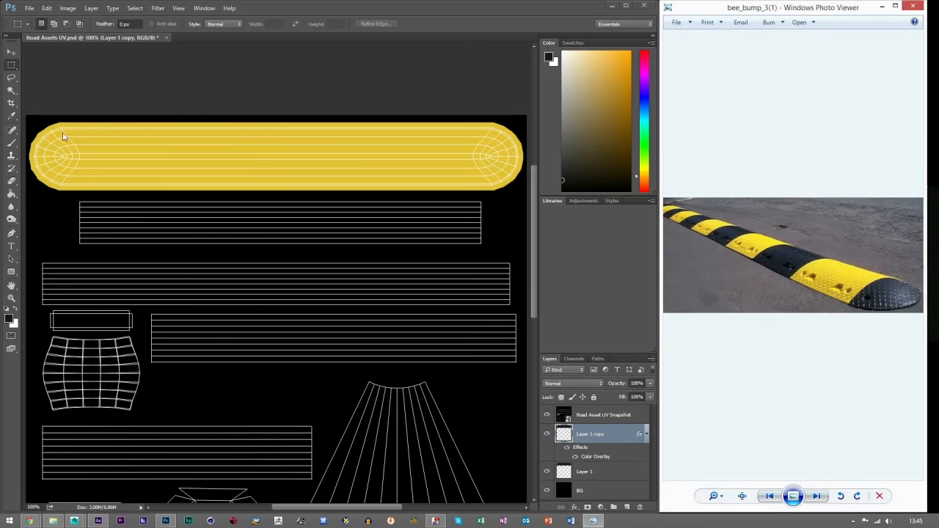
click(16, 68)
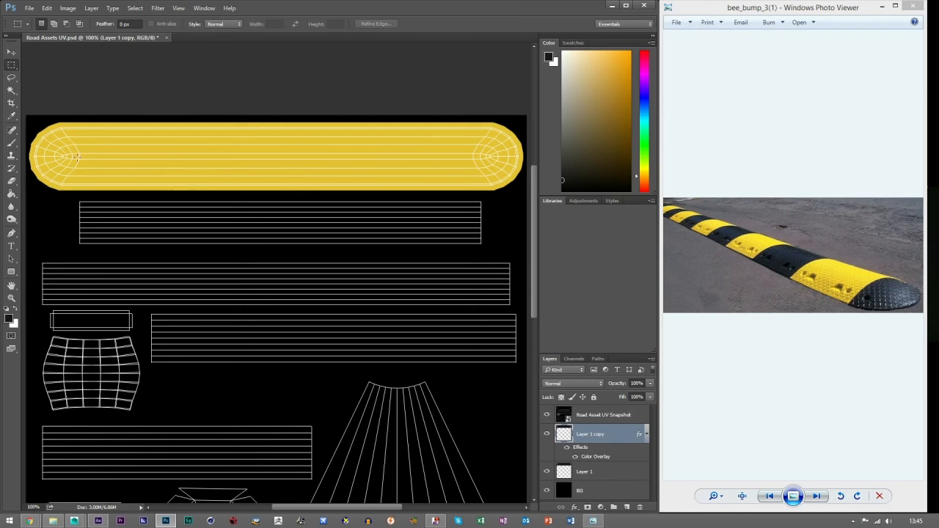
drag(125, 115, 77, 228)
key(Delete)
drag(120, 178, 448, 161)
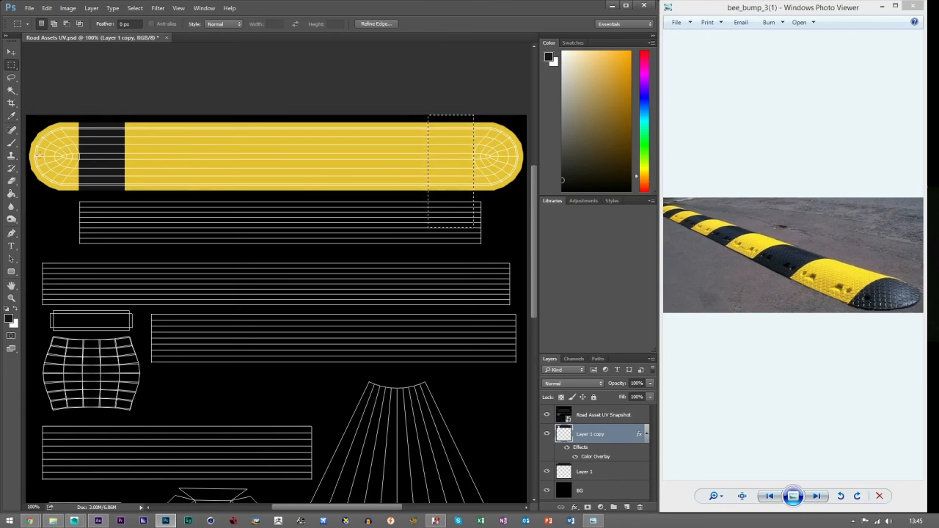
Step: Undo the band cut from the yellow layer and clear the selection
key(ctrl+z)
key(ctrl+z)
key(ctrl+d)
key(ctrl+alt+z)
key(ctrl+alt+z)
key(ctrl+alt+z)
key(ctrl+d)
Step: Delete the yellow copy over both rounded end caps of the speed bump, leaving only the straight middle section, and deselect
drag(26, 116, 79, 235)
key(Delete)
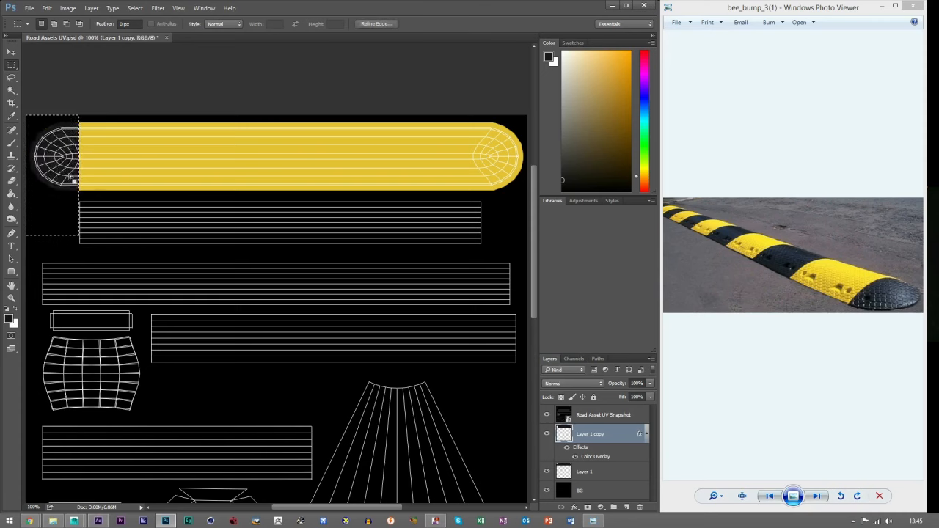
drag(525, 115, 456, 235)
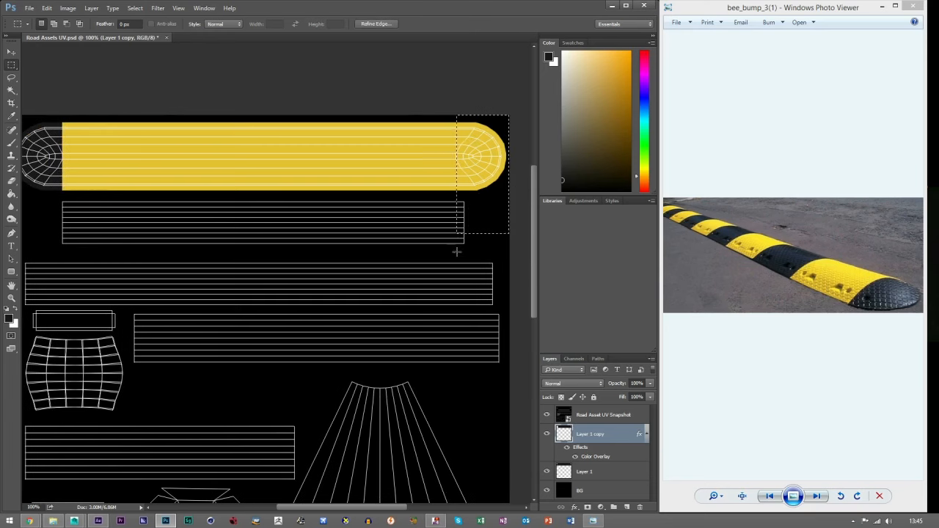
key(Delete)
key(ctrl+d)
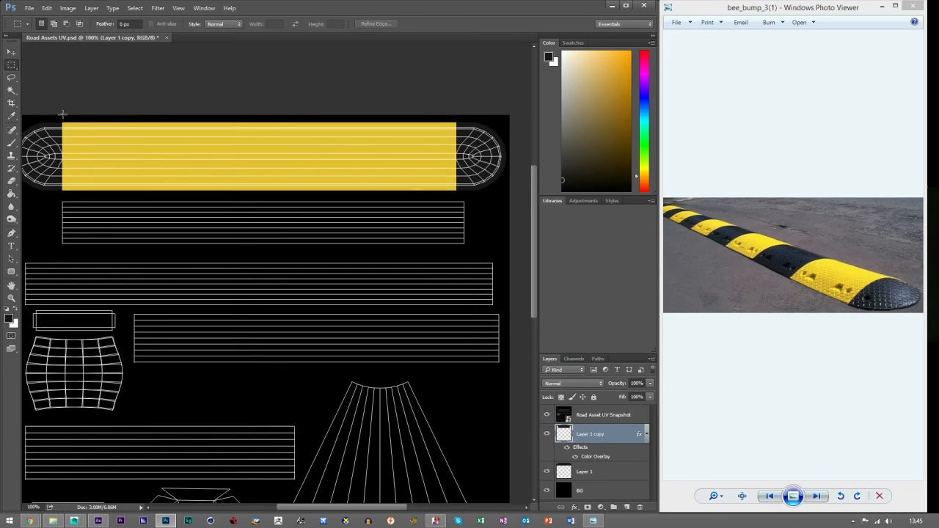
click(10, 53)
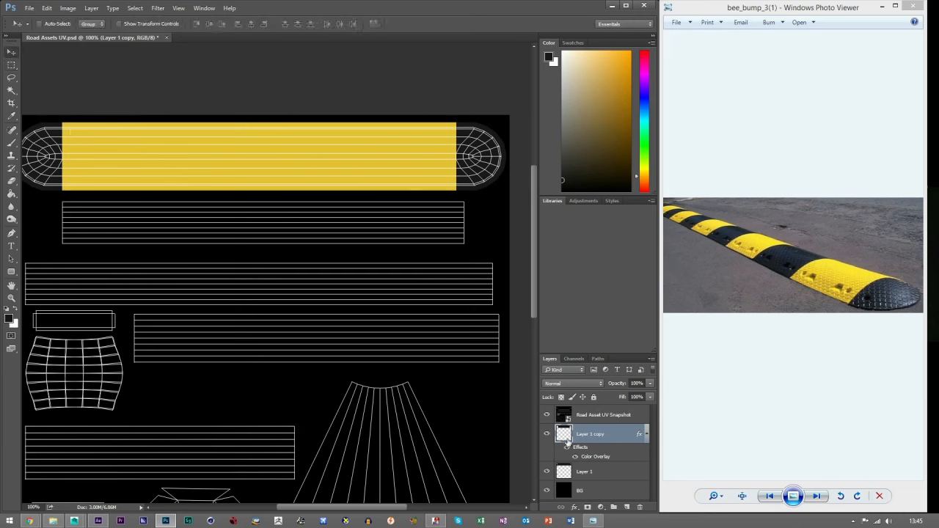
Step: Create a new layer and draw a tall rectangular selection just below the yellow section's left part
click(626, 507)
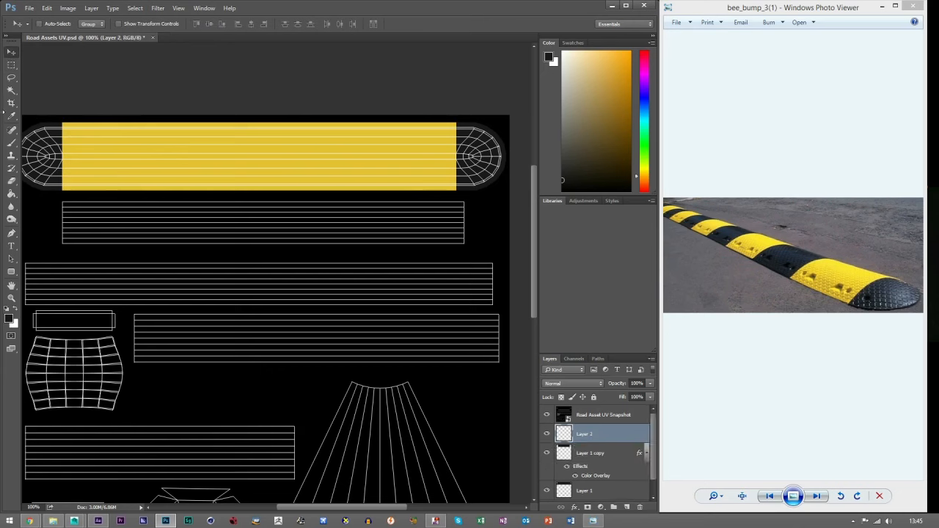
click(12, 66)
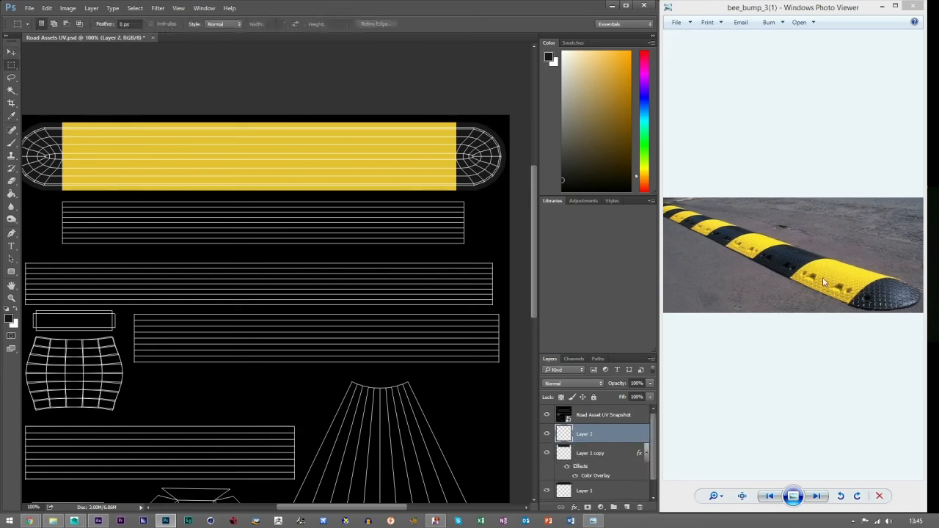
drag(90, 206, 164, 305)
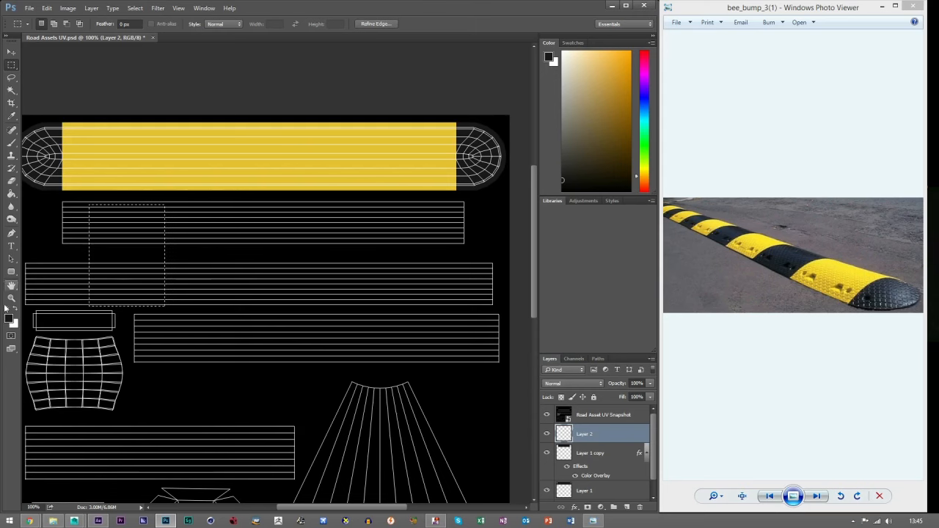
Step: Set the foreground colour to ff0000, fill the rectangular selection with it and deselect
click(9, 318)
click(371, 261)
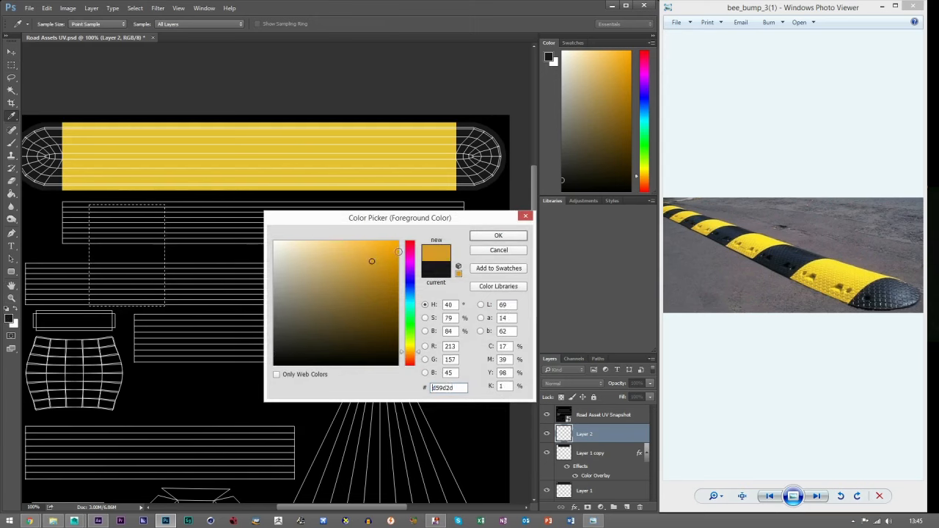
text(ff0000)
click(498, 235)
key(g)
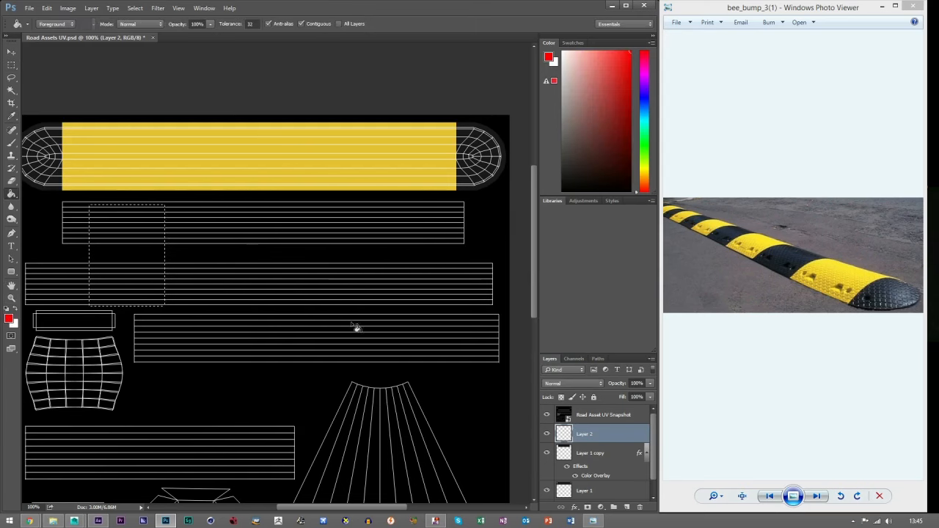
click(121, 249)
key(ctrl+d)
click(11, 64)
click(10, 52)
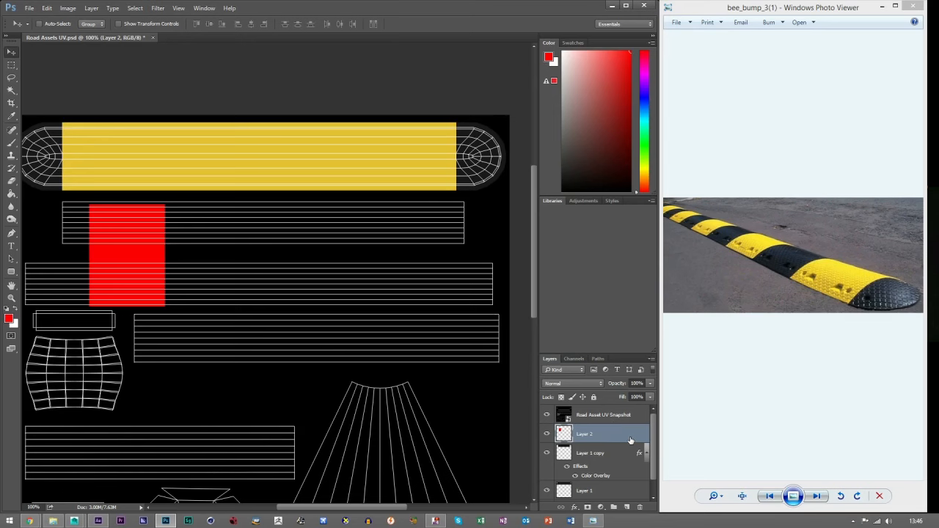
Step: Place a duplicate of the red block flush to its right and give the copy a blue Color Overlay with a hue of 230°
key(ctrl+j)
drag(140, 292, 211, 291)
double_click(624, 434)
click(233, 267)
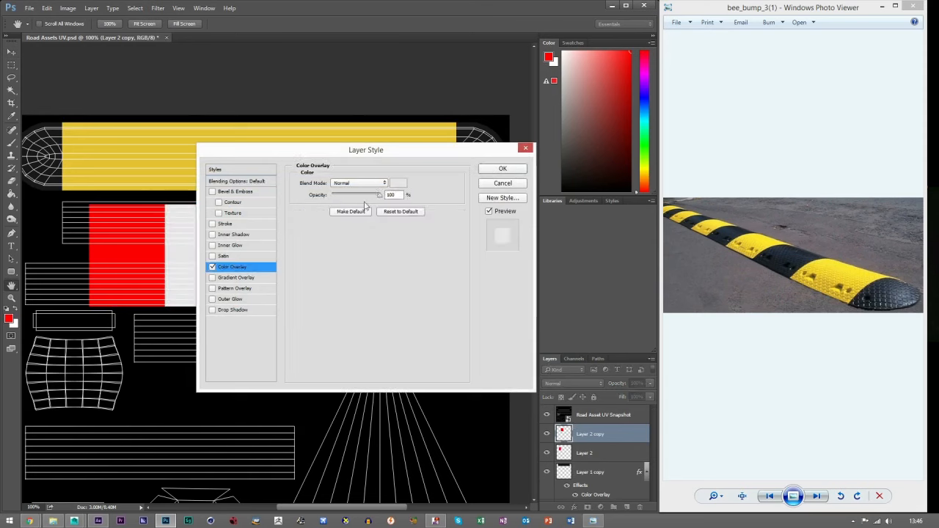
click(397, 183)
drag(400, 311, 408, 288)
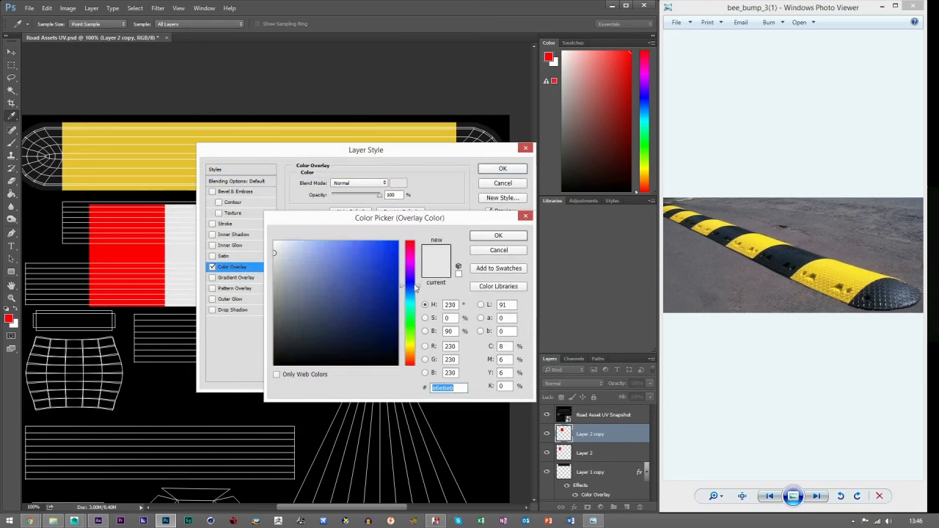
click(398, 243)
click(498, 236)
click(502, 168)
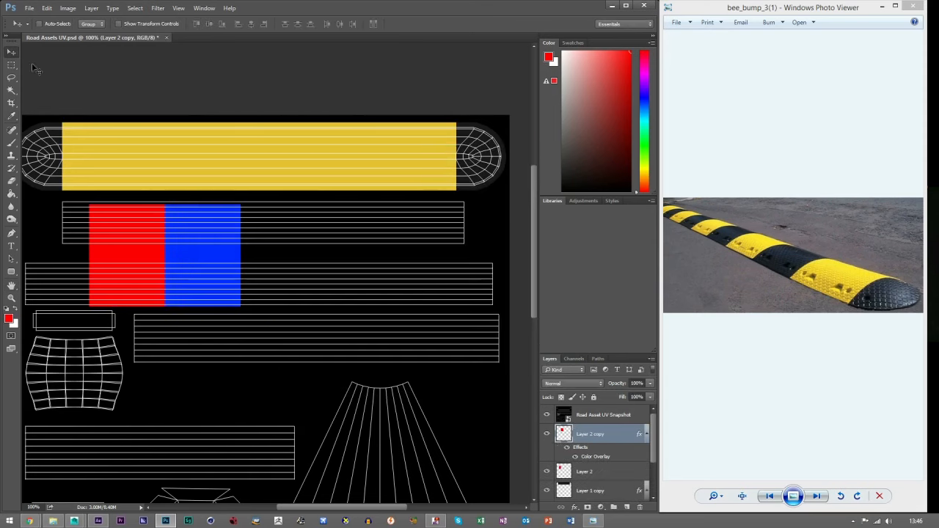
Step: Duplicate the red and blue pair twice towards the right, forming a row of six alternating blocks
click(646, 434)
shift+click(585, 453)
drag(152, 314, 331, 297)
drag(264, 289, 415, 286)
Step: Merge the six red and blue block layers into one layer
click(602, 435)
scroll(625, 440, down, 2)
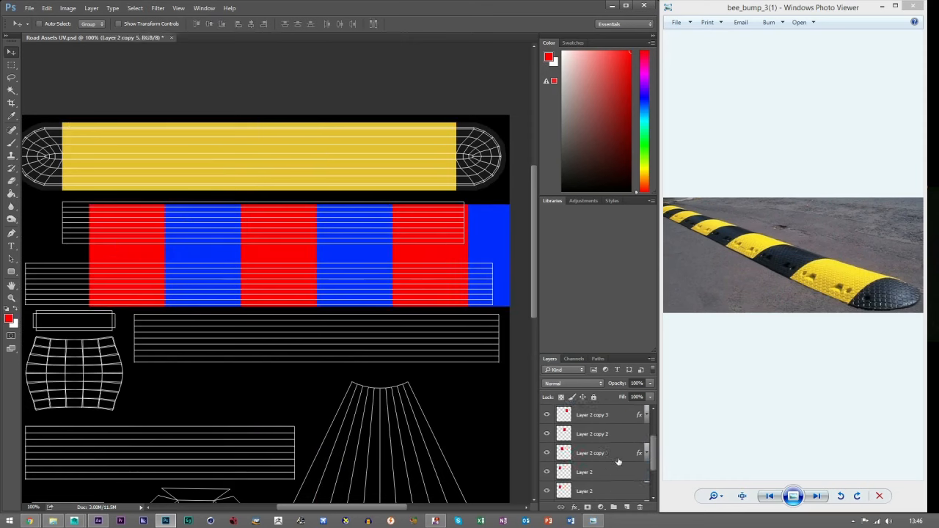
shift+click(587, 472)
right_click(583, 455)
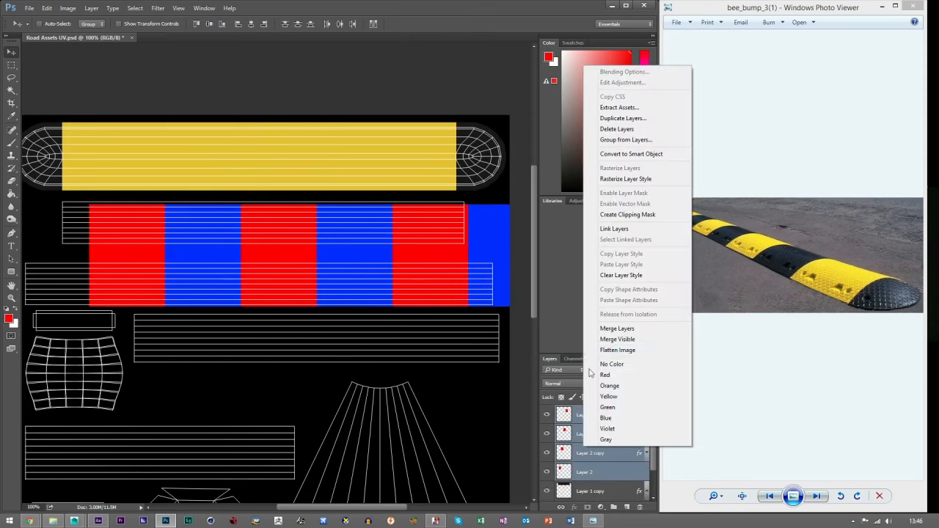
click(617, 328)
Step: Align the merged strip under the yellow section's left corner and scale it down to the section's width
drag(207, 204, 181, 190)
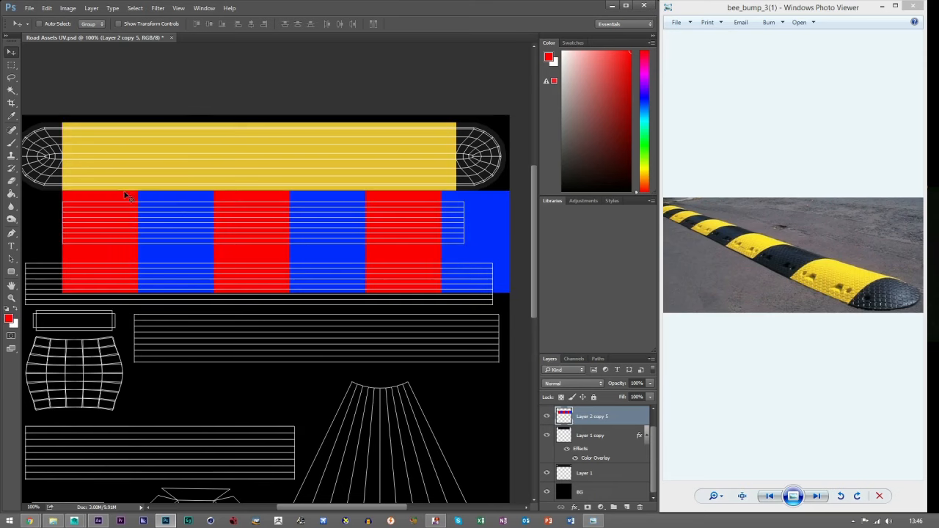
key(ctrl+t)
drag(514, 293, 456, 278)
click(446, 24)
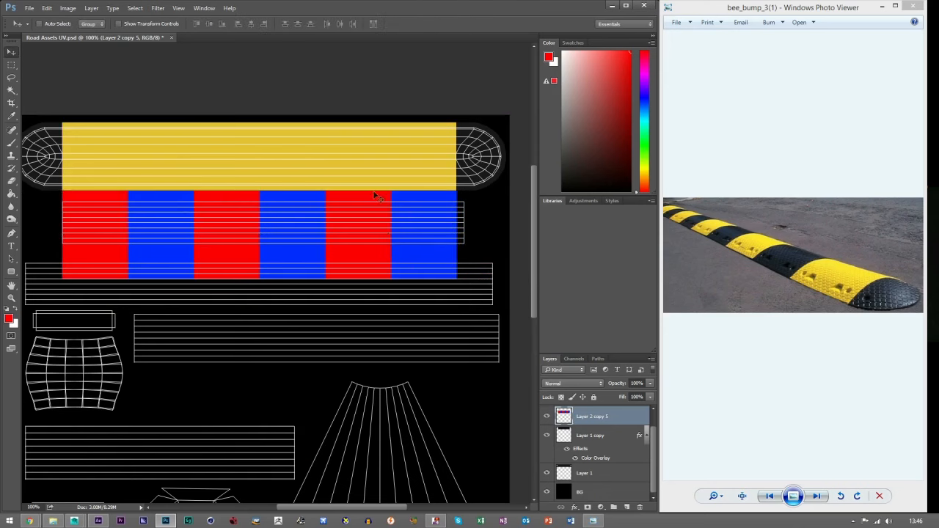
Step: Try cutting stripes from the yellow layer above the blue blocks, then deselect
click(579, 437)
click(546, 435)
click(546, 435)
click(11, 64)
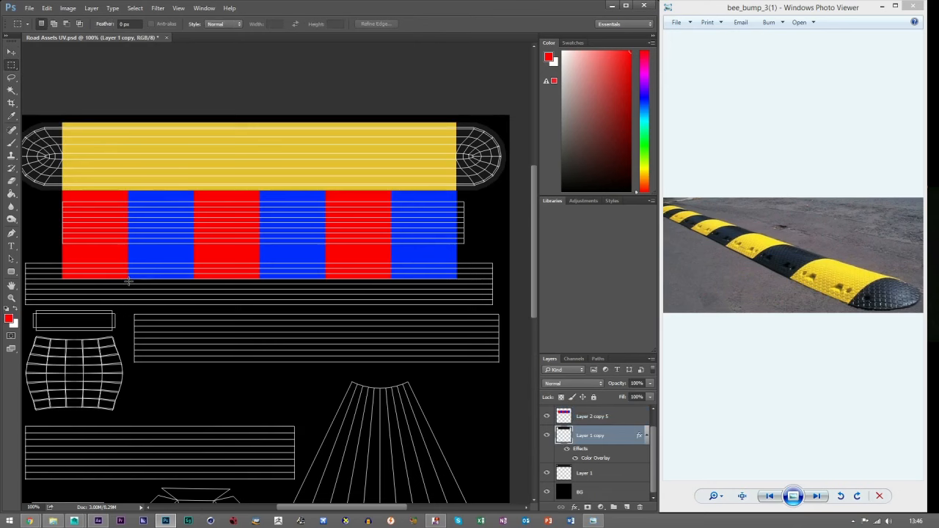
drag(127, 283, 193, 84)
key(Delete)
drag(260, 285, 325, 52)
key(Delete)
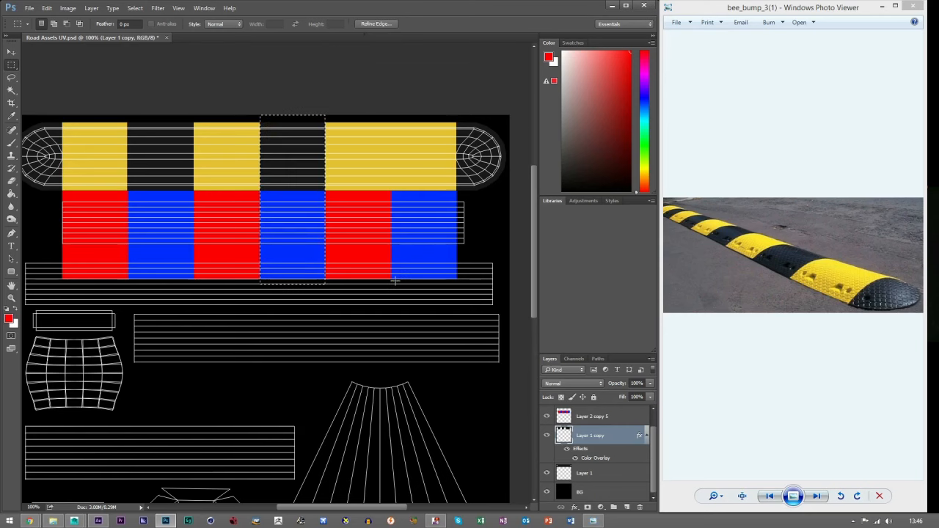
drag(391, 283, 457, 64)
key(ctrl+d)
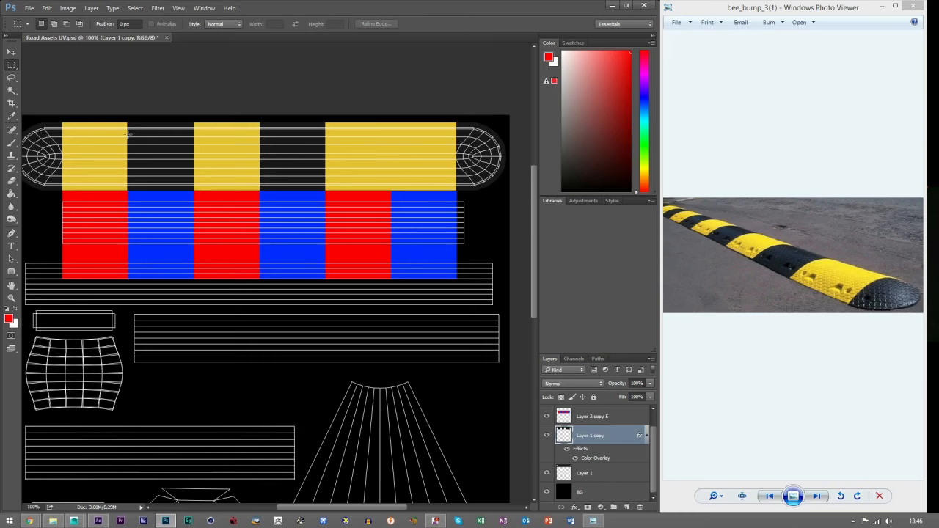
Step: Undo the stripe cuts, the strip's scaling and the layer merge, back to separate red and blue block layers
key(ctrl+alt+z)
key(ctrl+alt+z)
key(ctrl+alt+z)
key(ctrl+alt+z)
key(ctrl+alt+z)
key(ctrl+alt+z)
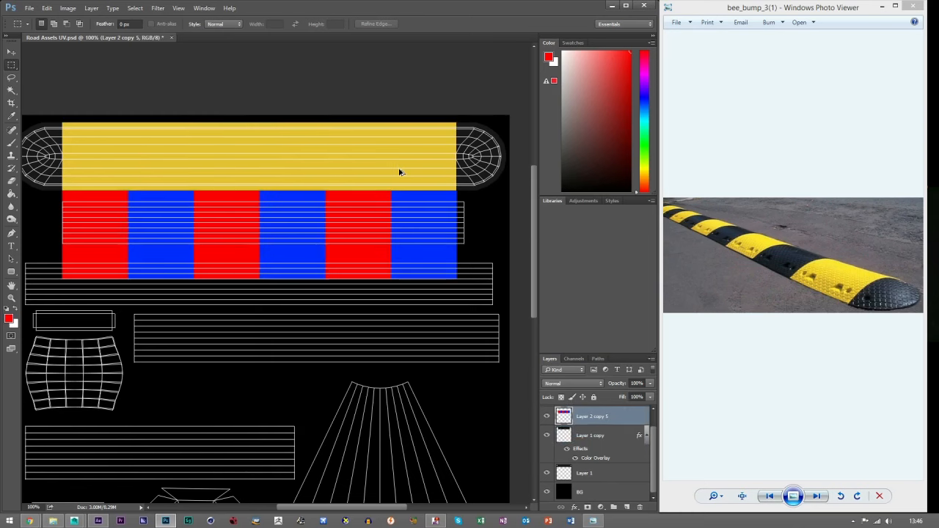
key(ctrl+alt+z)
key(ctrl+alt+z)
key(ctrl+alt+z)
Step: Place a copy of the red and blue pair at the right end of the block row, continuing the alternation
click(12, 50)
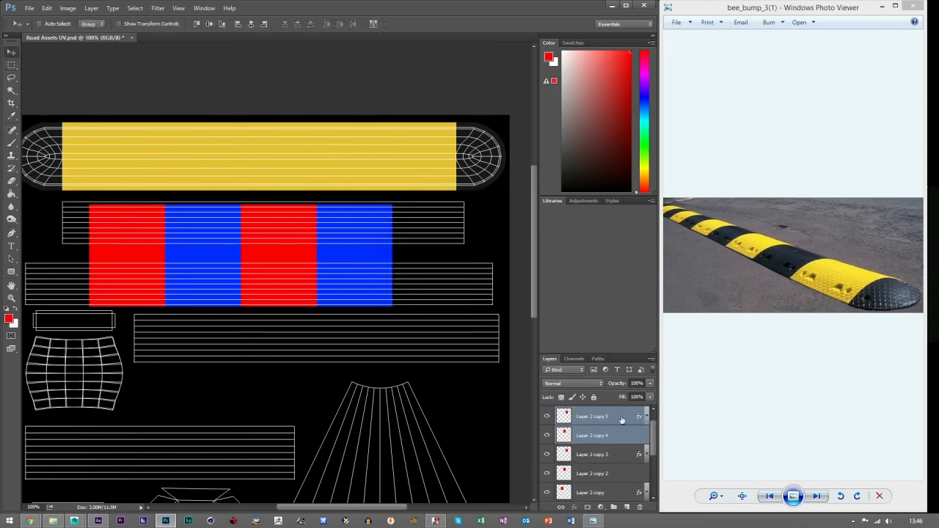
drag(209, 272, 382, 248)
scroll(632, 456, down, 2)
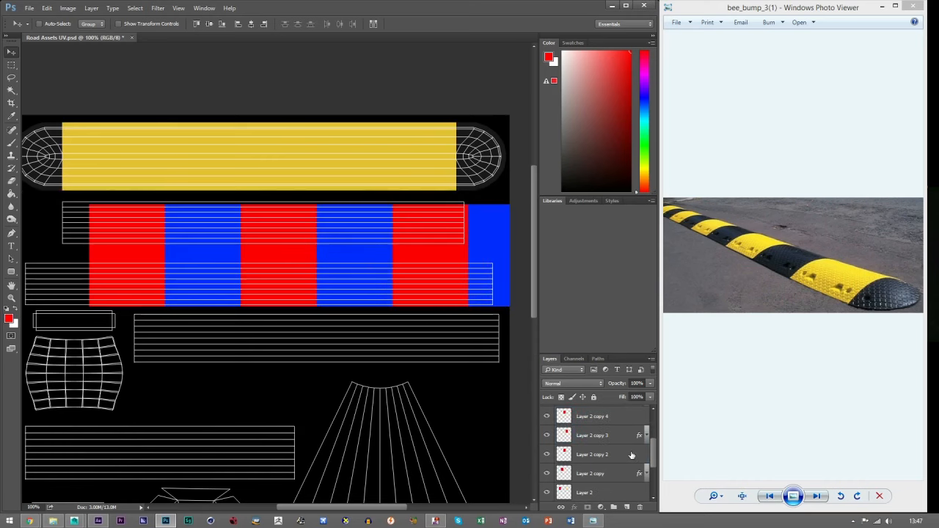
click(536, 474)
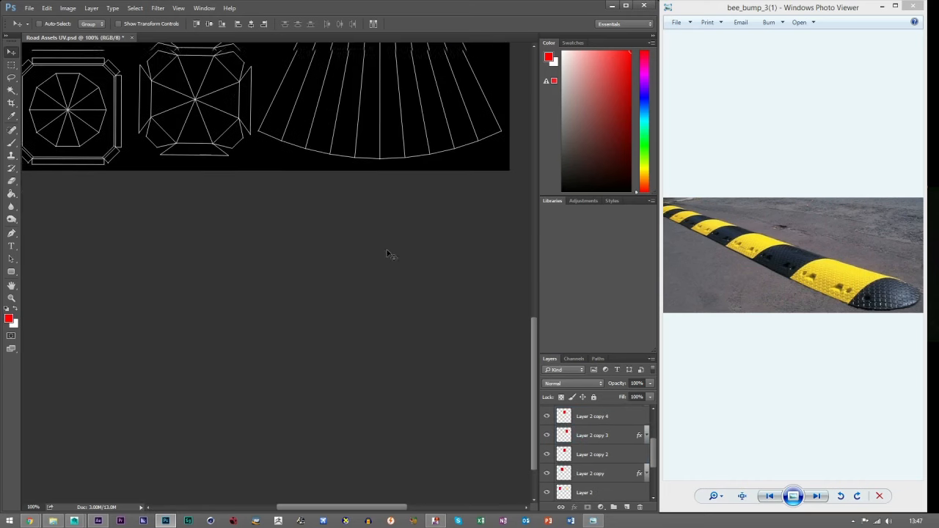
drag(534, 330, 543, 198)
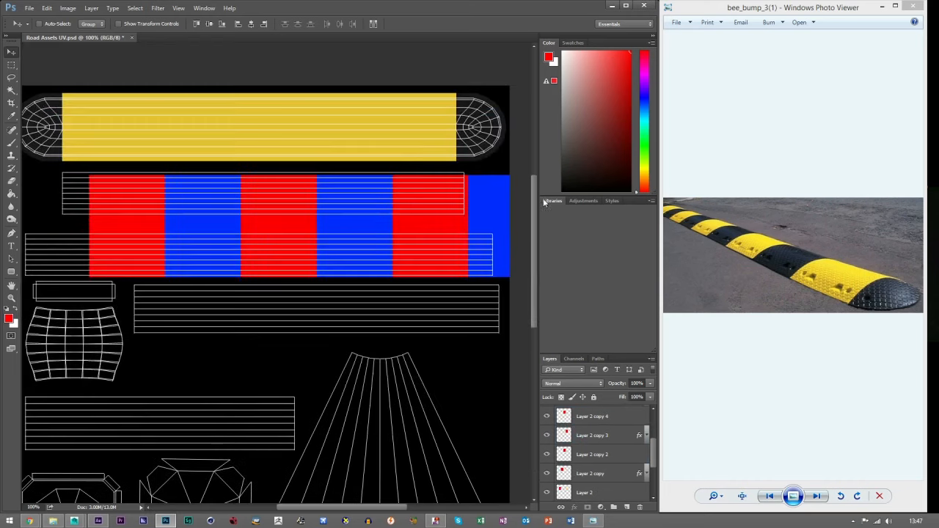
Step: Duplicate the first blue block and place the copy flush to the left of the first red block
click(601, 467)
key(ctrl+j)
drag(217, 264, 65, 264)
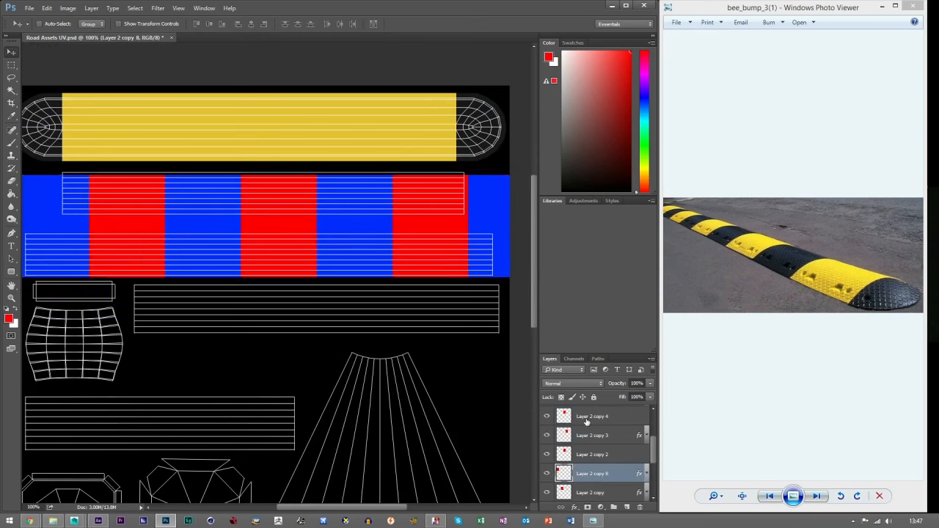
Step: Select all red and blue block layers, including the added blue one, and merge them into a single layer
scroll(596, 437, up, 4)
click(592, 434)
scroll(595, 444, down, 6)
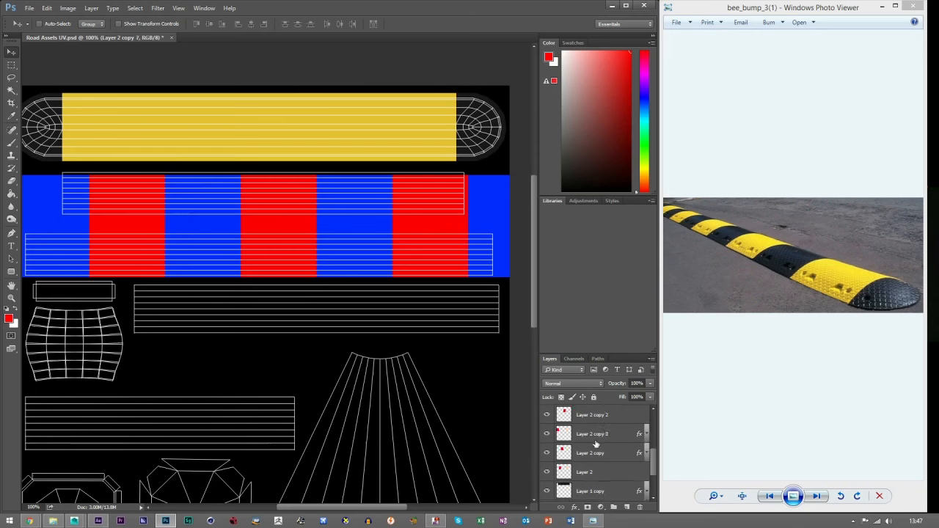
shift+click(586, 473)
right_click(589, 452)
click(623, 334)
Step: Move the merged seven-block strip directly under the yellow section and scale it to exactly the section's width
drag(143, 229, 196, 213)
key(ctrl+t)
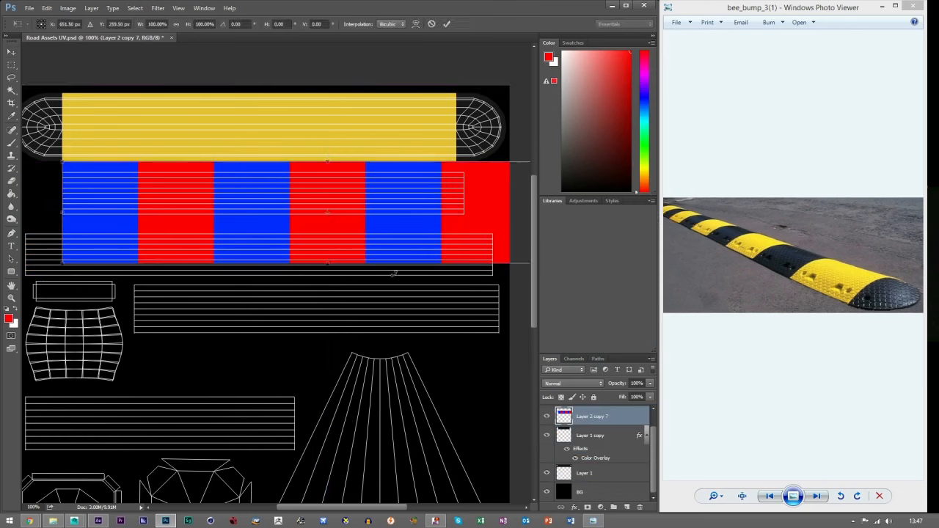
drag(64, 261, 187, 222)
drag(325, 218, 201, 215)
drag(468, 239, 458, 230)
click(447, 24)
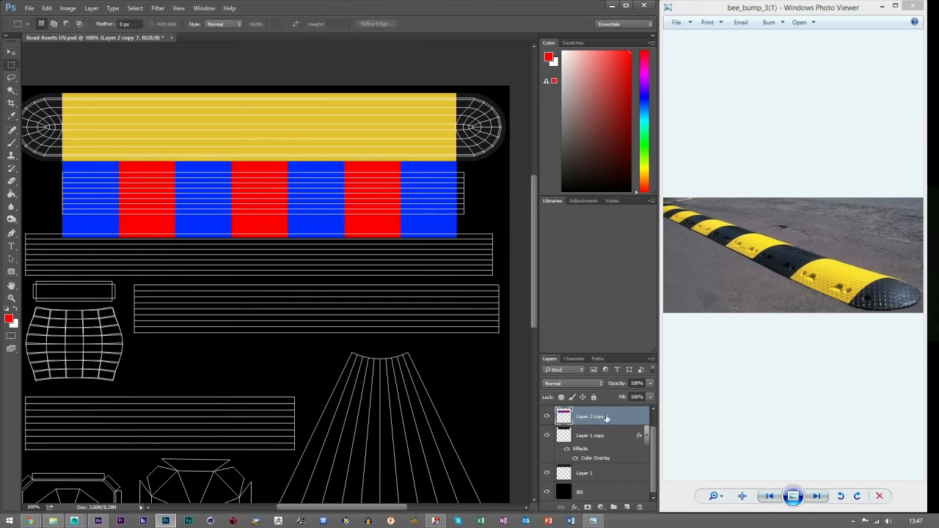
Step: Delete the parts of the yellow layer directly above the three red blocks, leaving four yellow stripes, and deselect
click(608, 437)
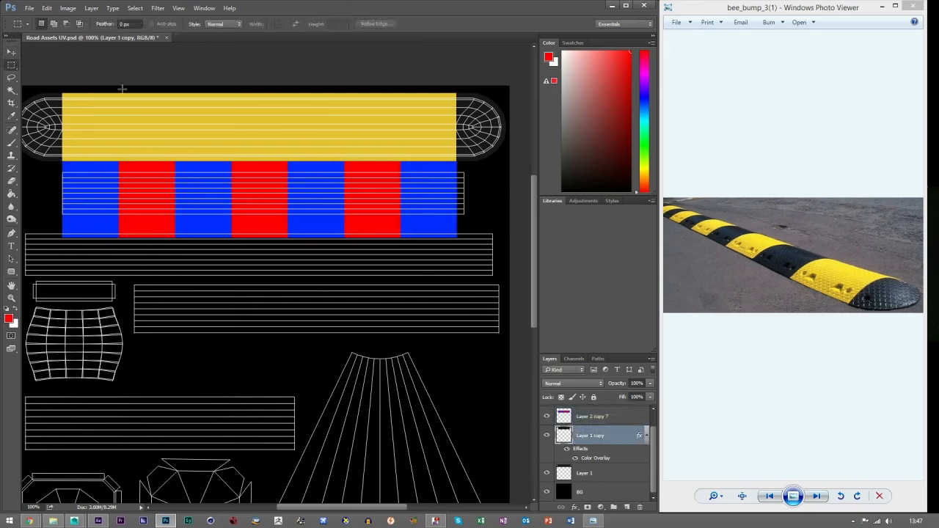
drag(117, 242, 176, 52)
key(Delete)
drag(232, 242, 287, 76)
key(Delete)
drag(344, 242, 401, 65)
key(Delete)
key(ctrl+d)
Step: Delete the merged red and blue guide layer
click(607, 417)
key(Delete)
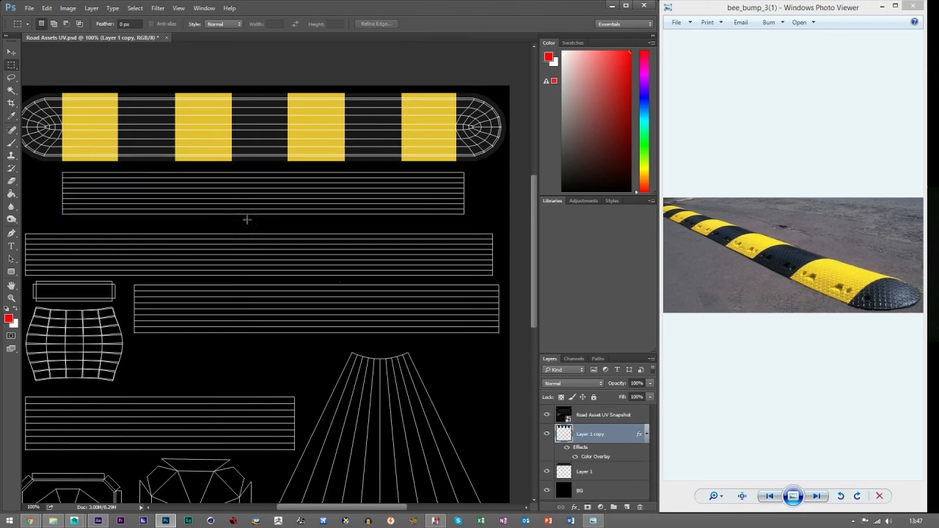
click(11, 54)
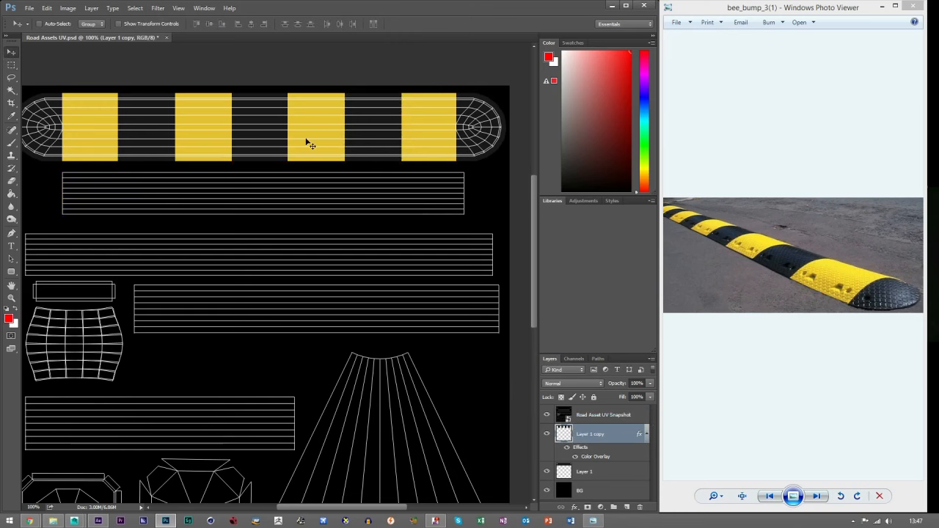
Step: Enter Speed Bump as the yellow stripe layer's name, copy that text and cancel the rename
double_click(588, 435)
text(Speed Bump)
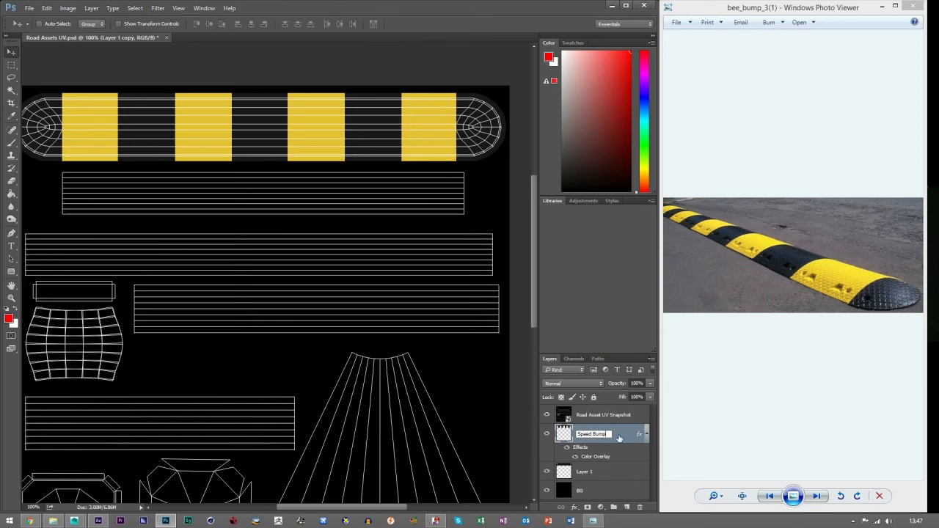
drag(609, 434, 530, 433)
key(ctrl+c)
key(Escape)
Step: Group the yellow stripe layer with the dark base layer and name the group Speed Bump
click(647, 434)
shift+click(598, 453)
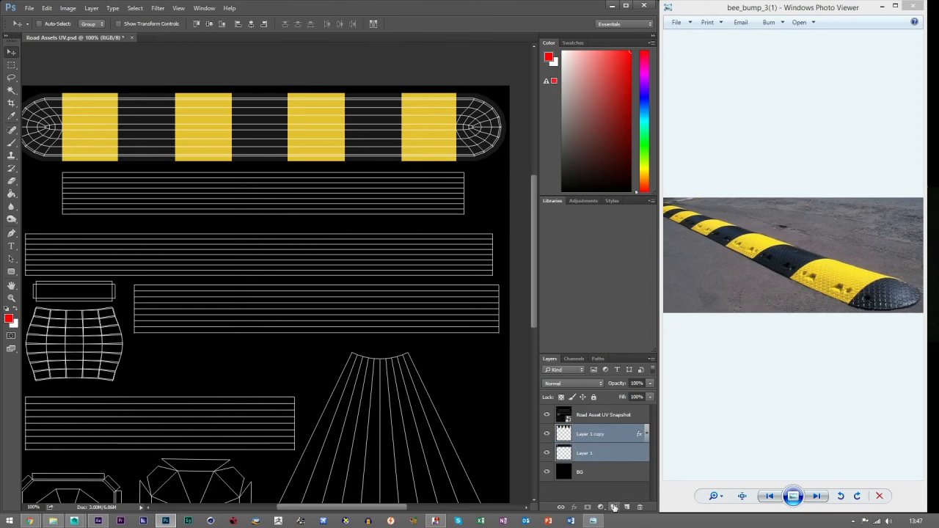
click(615, 507)
double_click(585, 430)
key(ctrl+v)
click(594, 445)
click(591, 431)
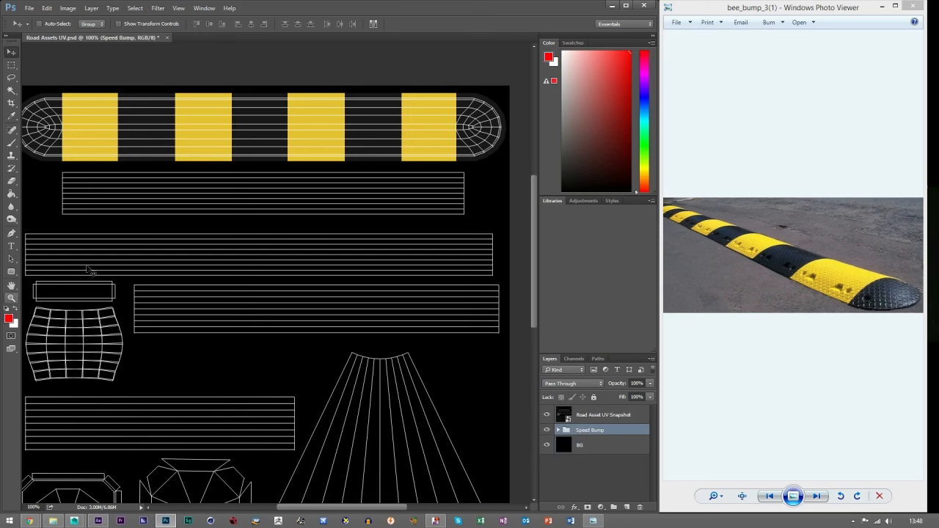
Step: Inspect the layers in the Speed Bump group by toggling Layer 1's visibility, and collapse the group again
click(559, 431)
click(546, 464)
click(546, 464)
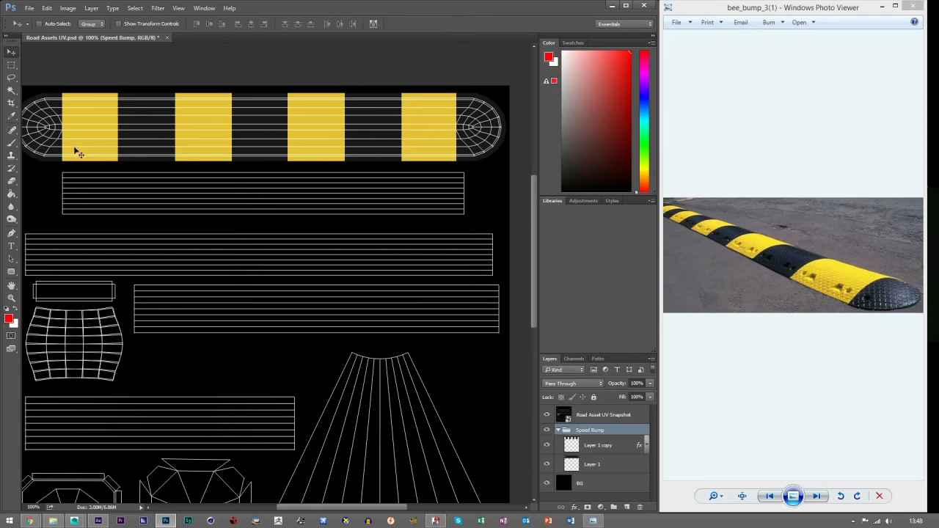
click(584, 463)
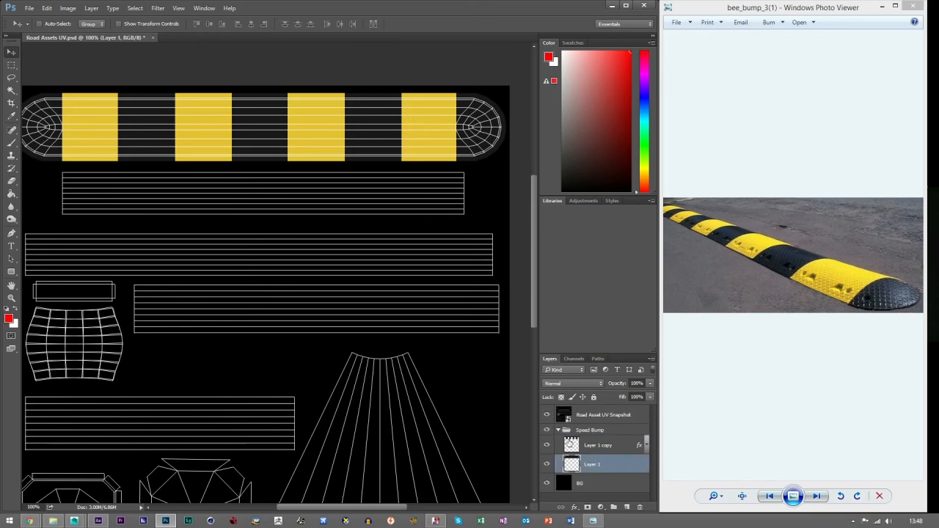
click(559, 431)
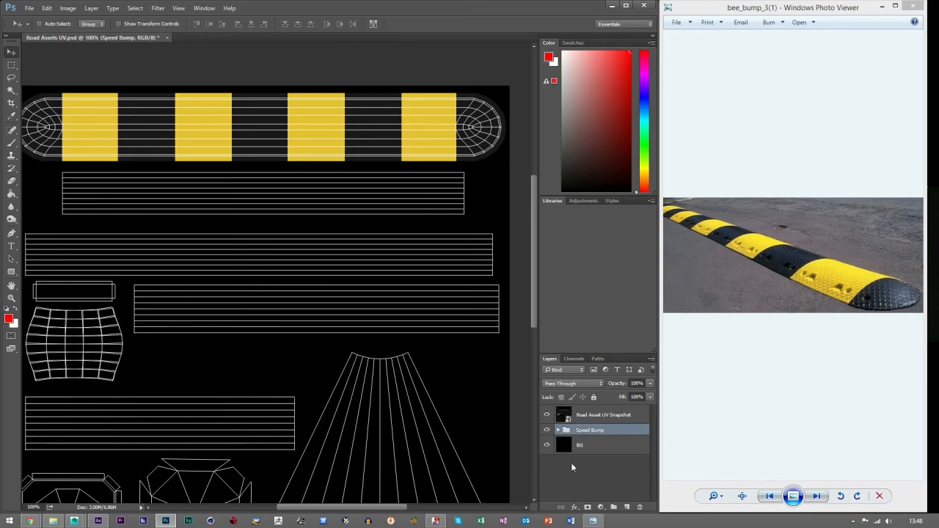
click(11, 286)
drag(89, 359, 172, 343)
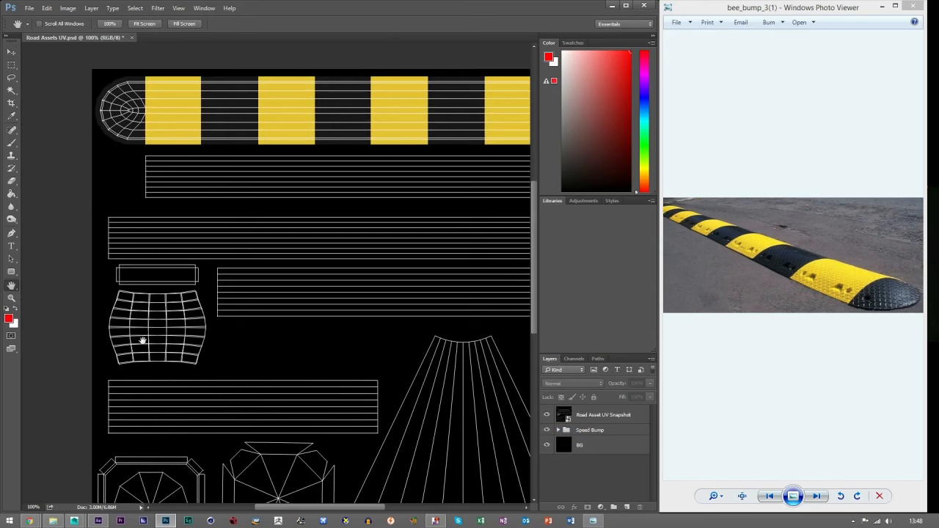
Step: Switch to Chrome, open google.co.uk and search for "metal texture"
click(11, 52)
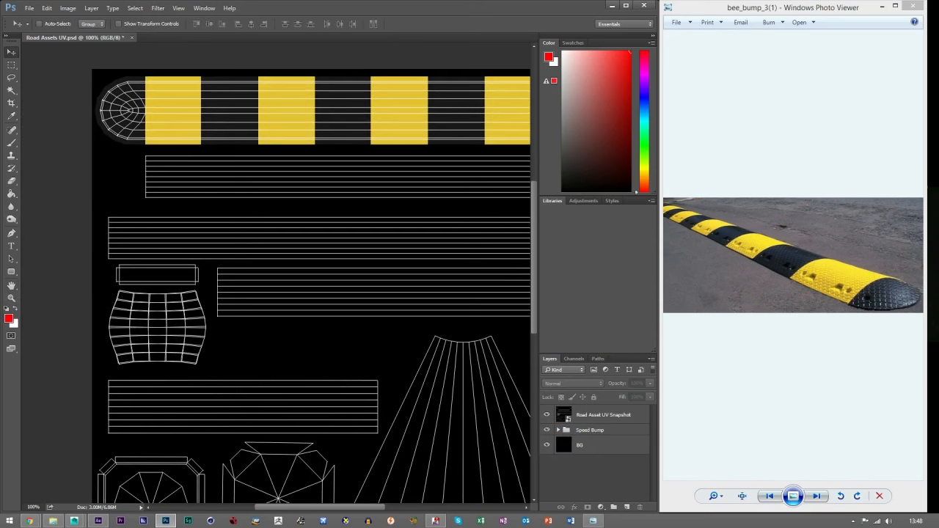
click(29, 521)
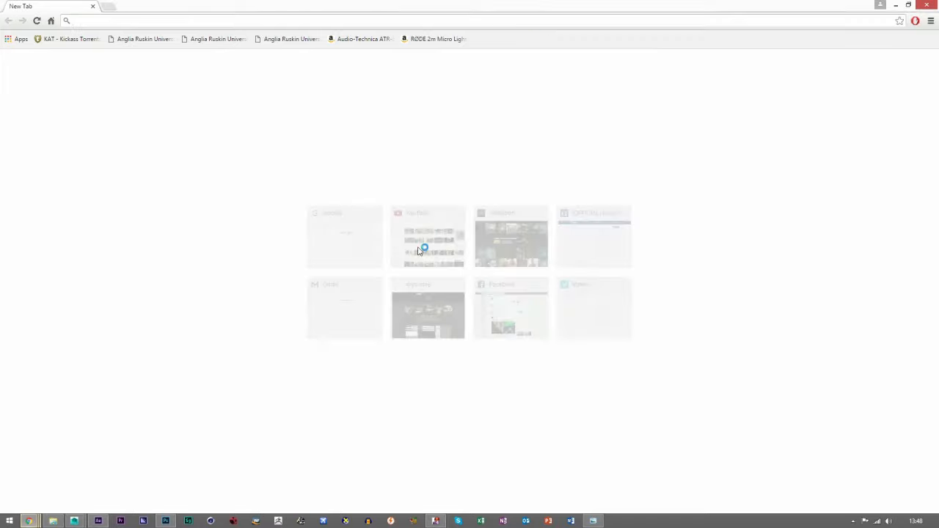
text(google.co.uk)
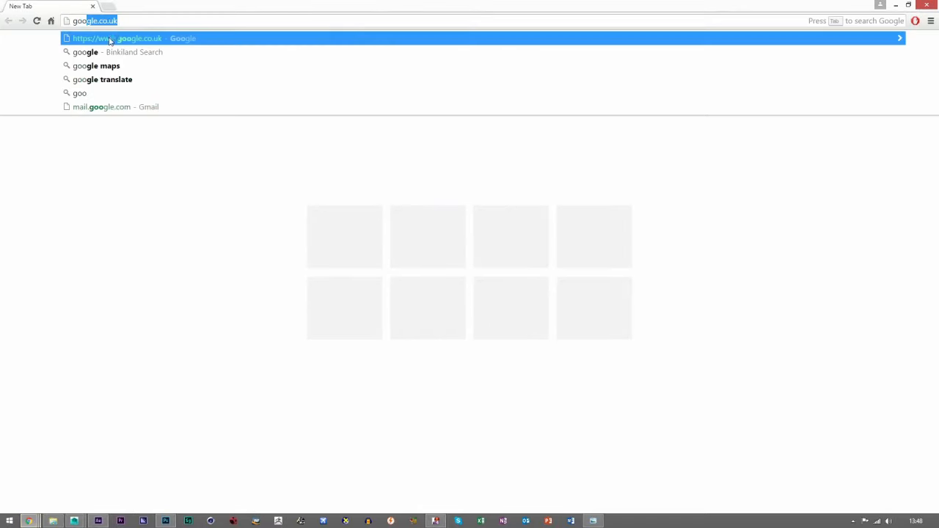
key(Return)
text(metal texture)
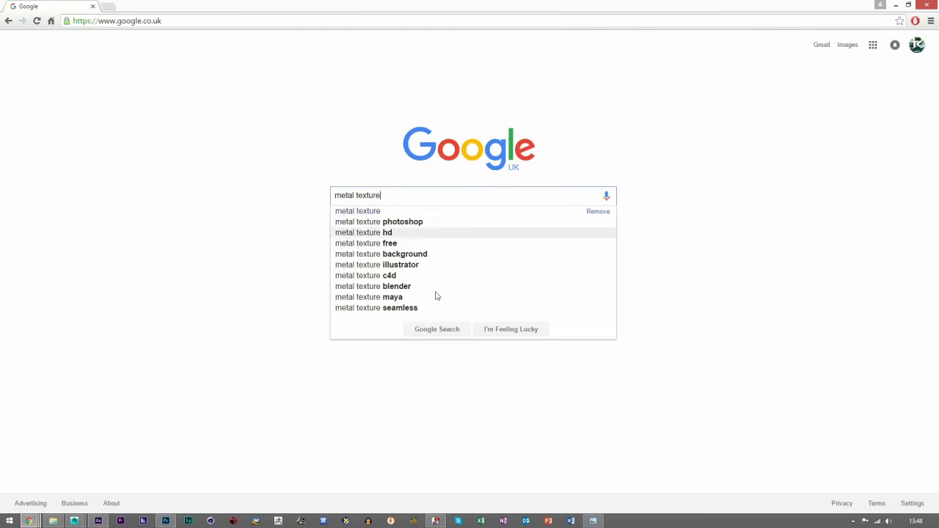
click(442, 331)
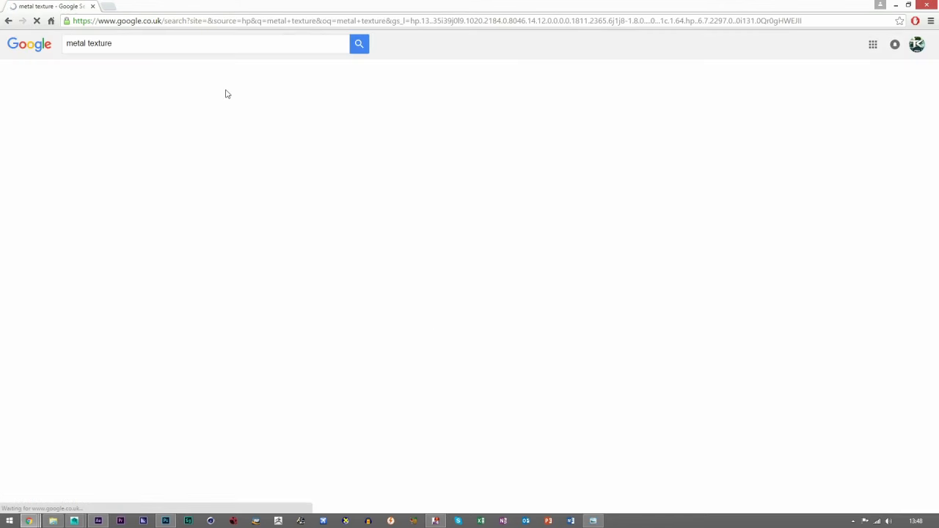
Step: Show the image results for the metal texture search and limit them to large images
click(91, 73)
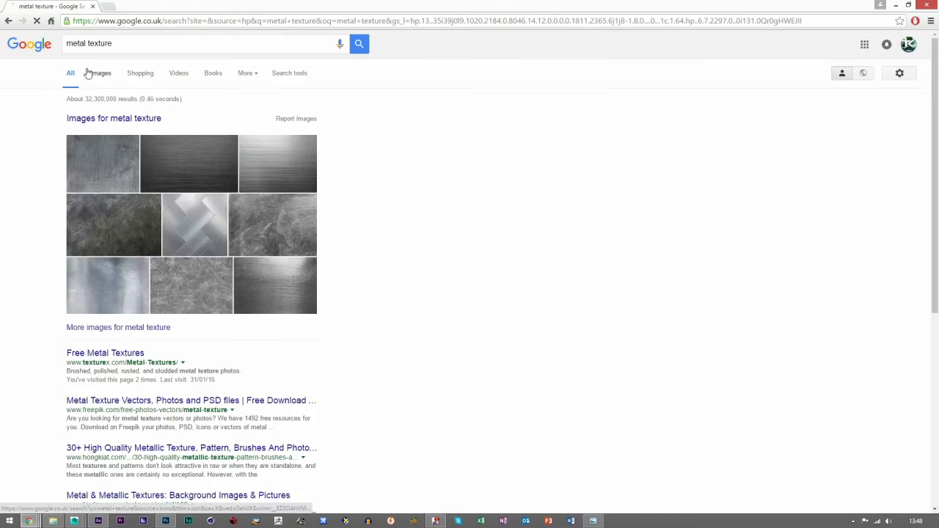
click(288, 73)
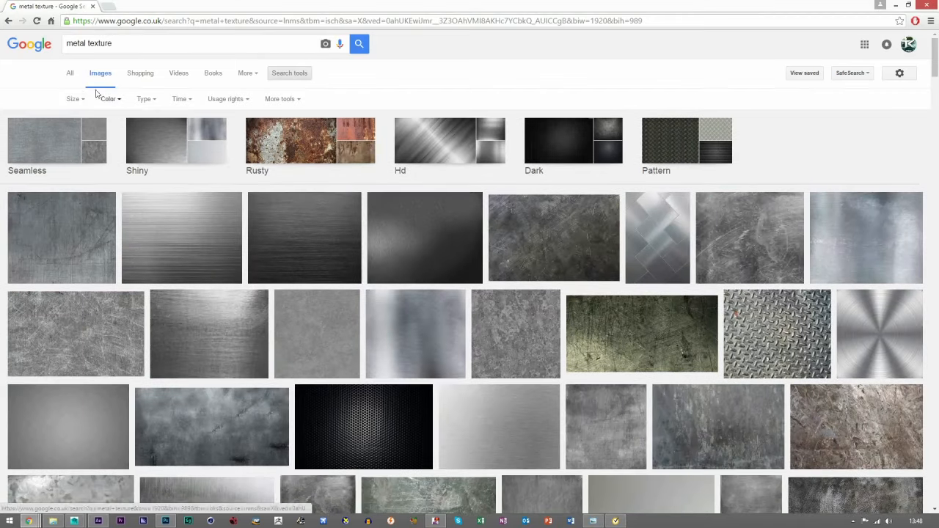
click(74, 98)
click(74, 129)
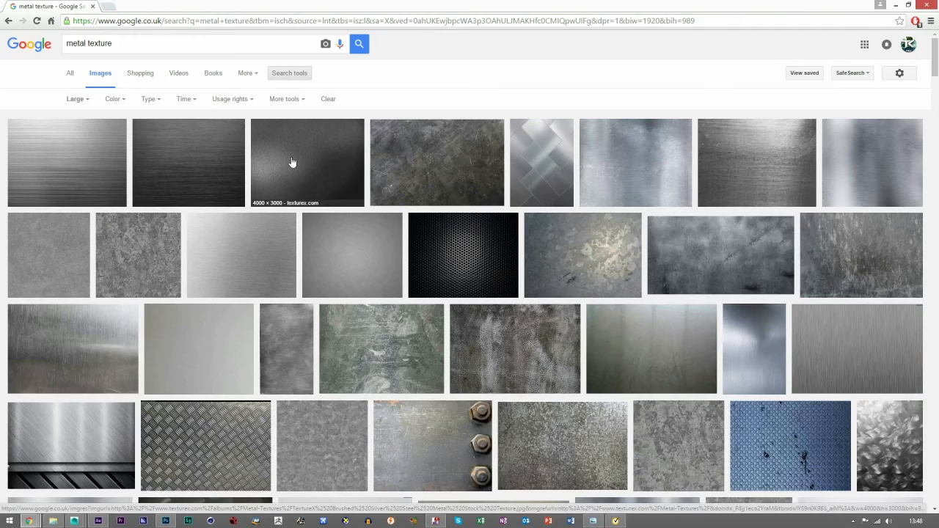
Step: Open the green-grey scratched metal texture from texturemate.com at full size and save it to the Desktop as a JPG
click(368, 361)
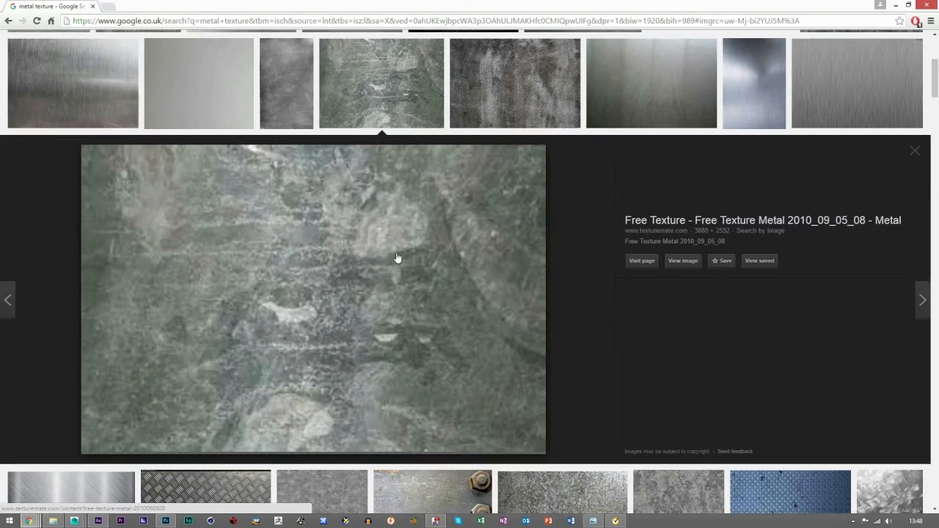
scroll(482, 178, up, 3)
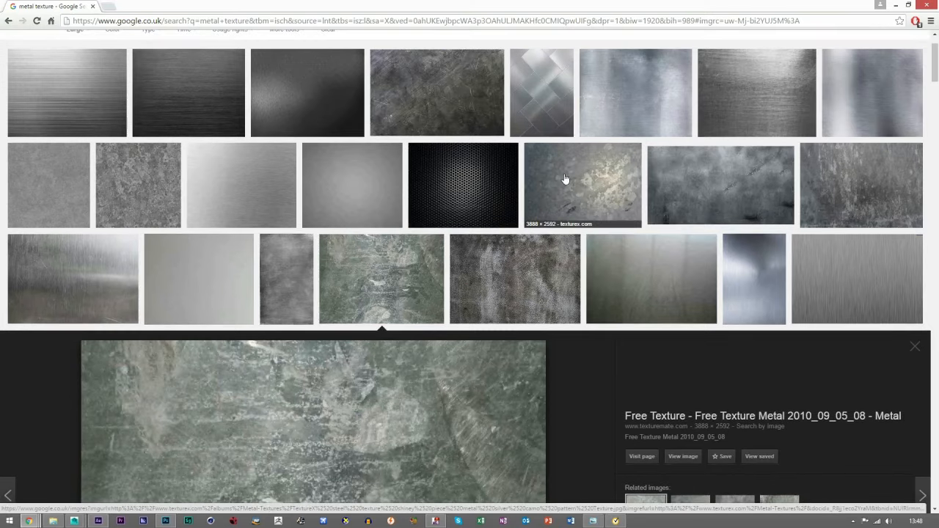
scroll(551, 371, down, 2)
click(683, 356)
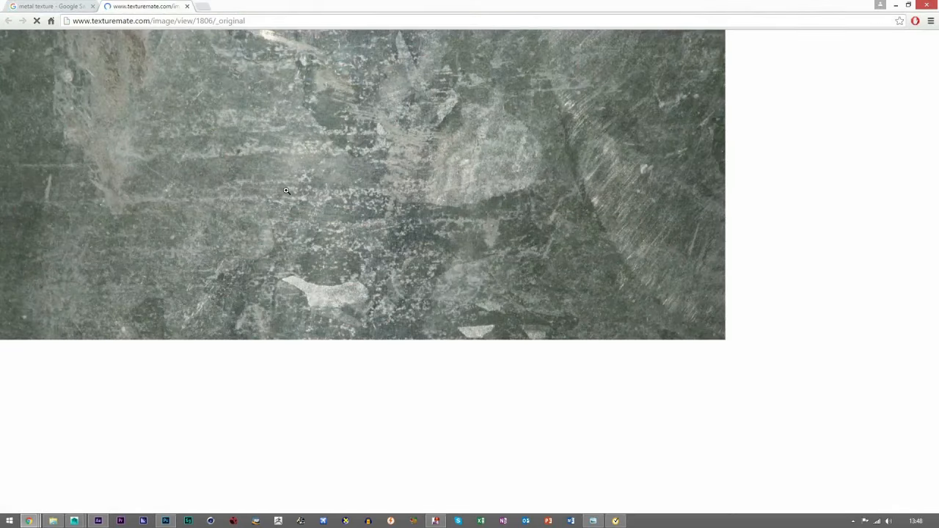
right_click(290, 224)
click(311, 237)
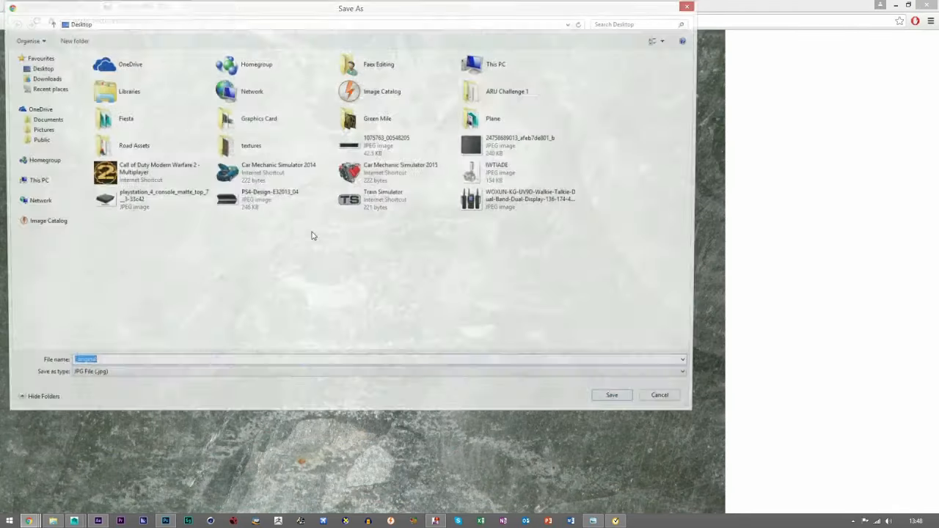
click(612, 395)
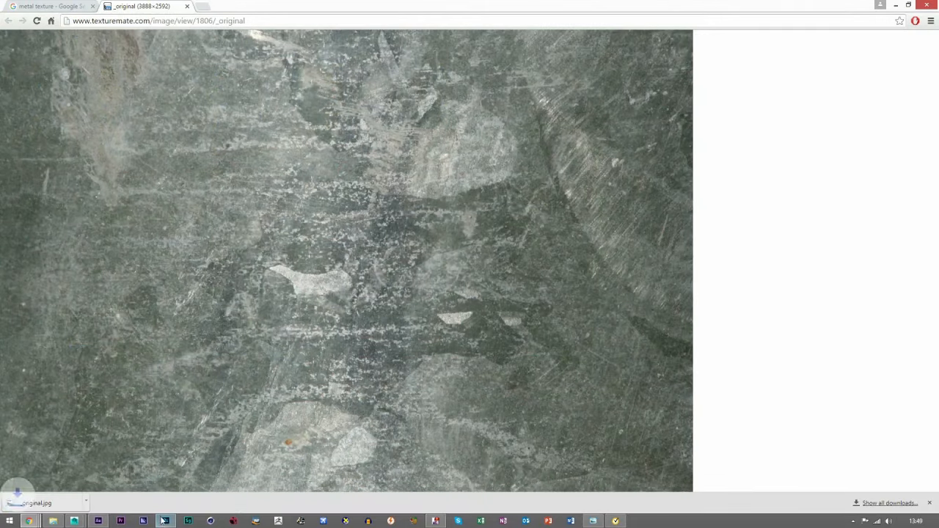
Step: Maximise the Photoshop window, switch to Maya and examine the barrier's UV shells in the UV Editor
click(164, 521)
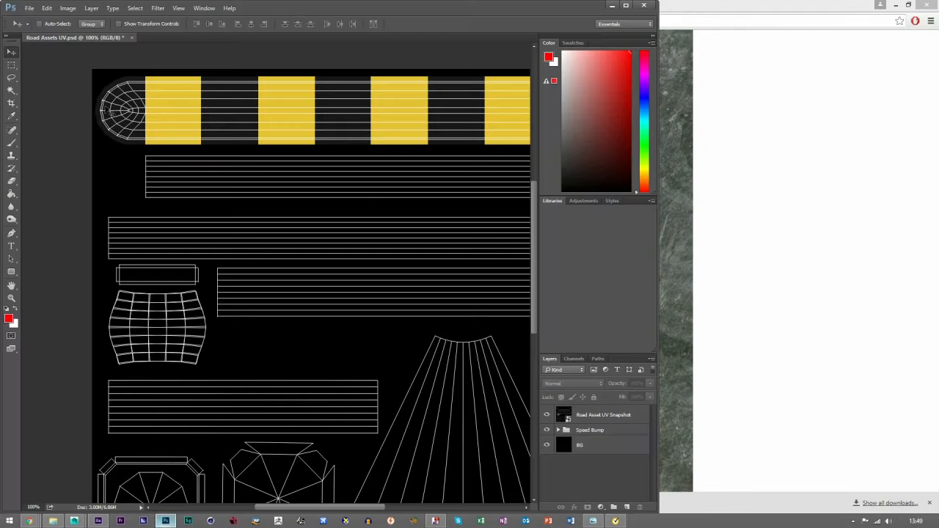
click(628, 6)
mouse_move(74, 521)
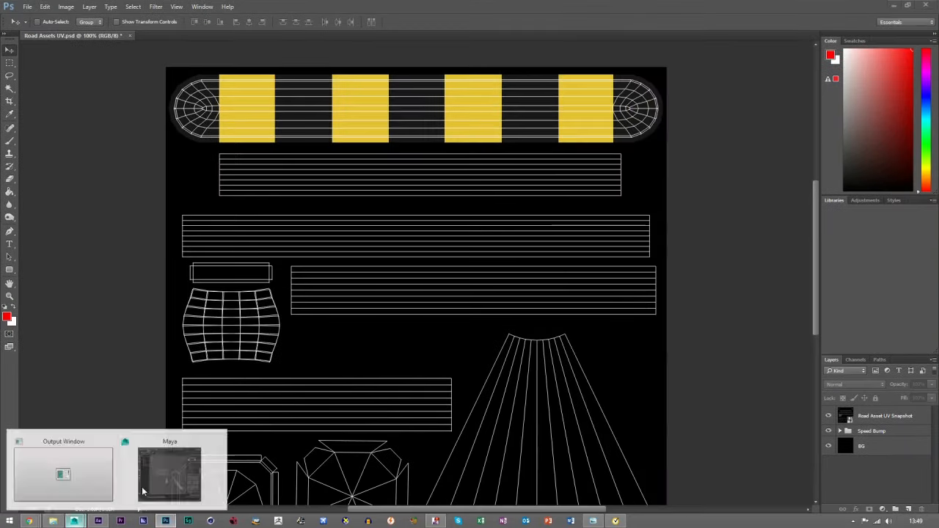
click(143, 491)
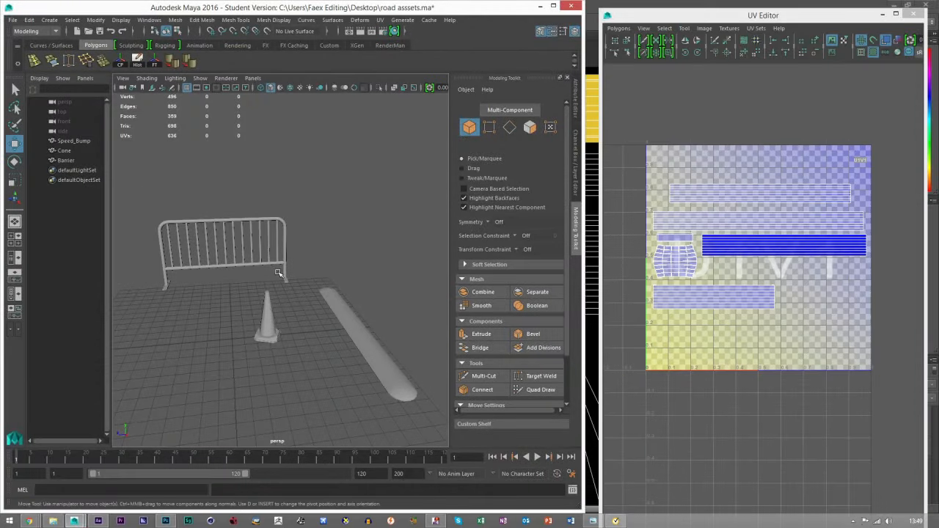
click(282, 272)
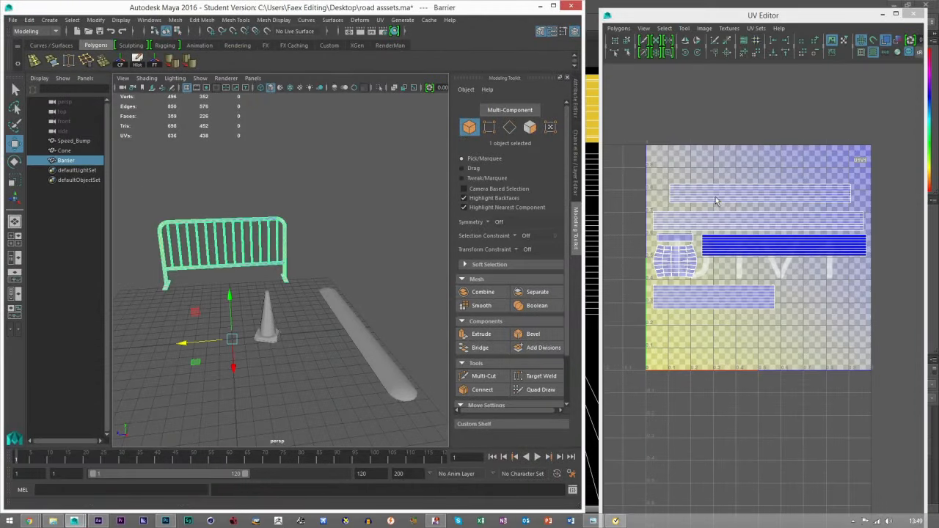
scroll(725, 236, up, 1)
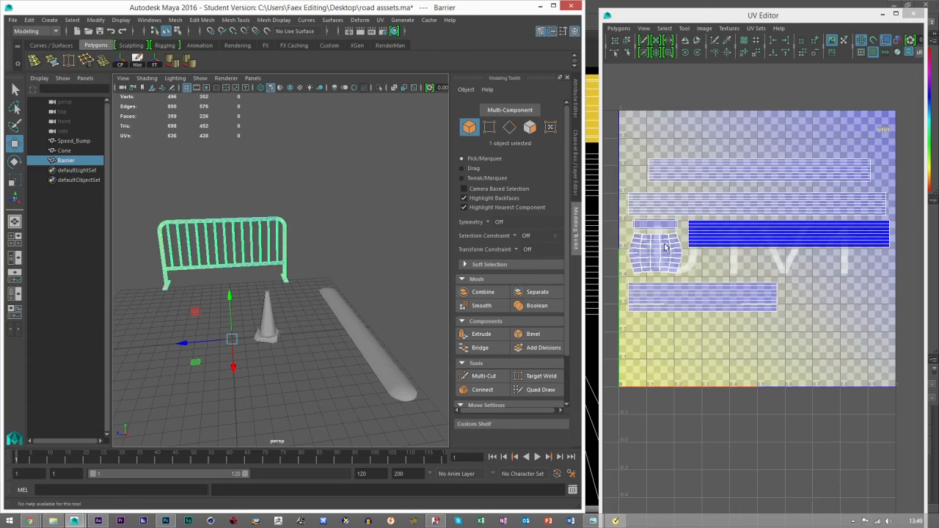
Step: Switch back to Photoshop and place the downloaded _original metal image into the Road Assets UV document at its default fit
click(160, 521)
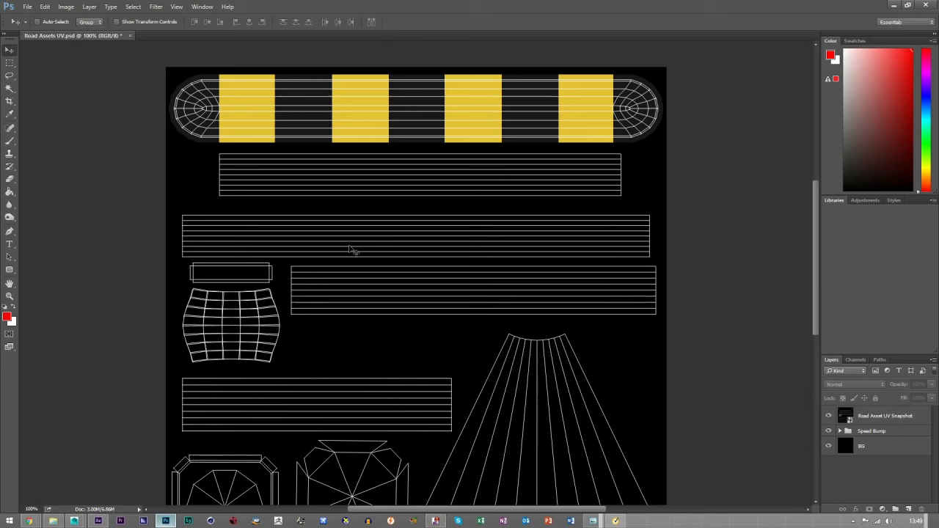
click(27, 7)
click(37, 180)
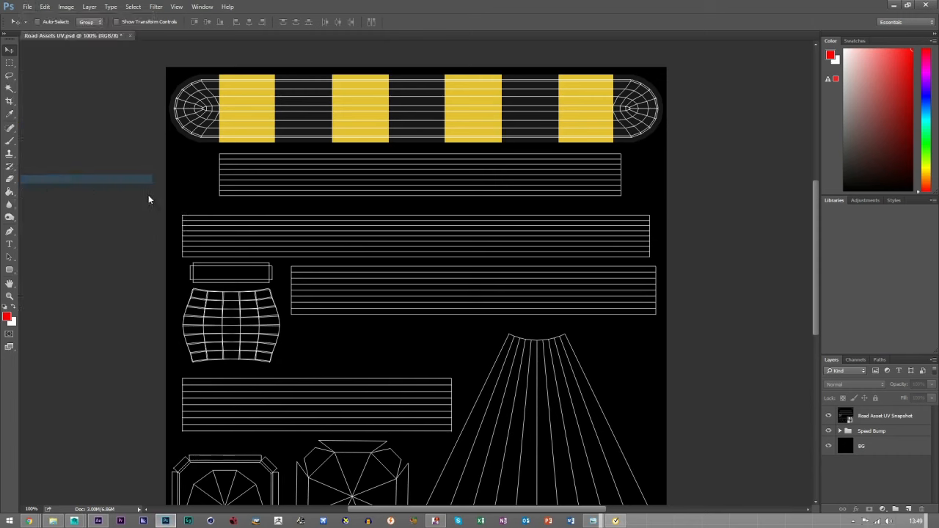
click(270, 281)
double_click(270, 281)
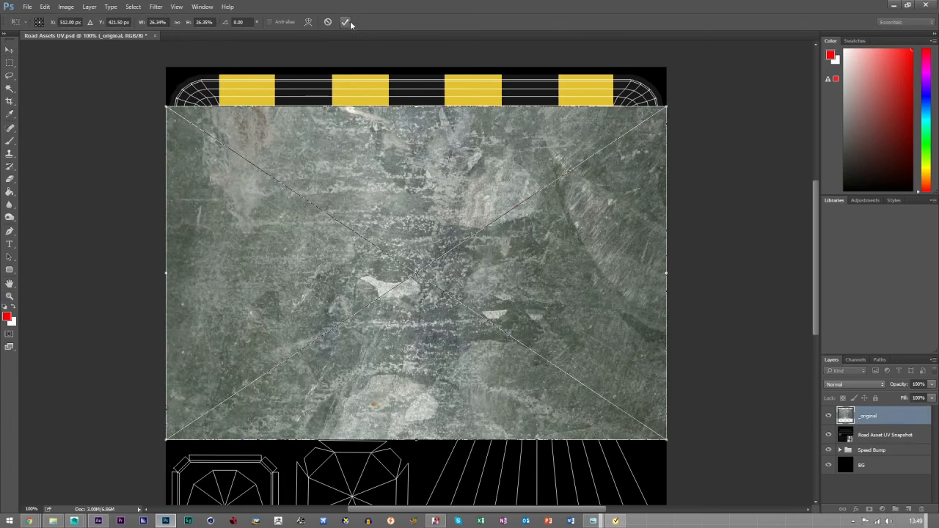
click(346, 21)
Step: Move the _original layer beneath Road Asset UV Snapshot and shift the metal texture down until it clears the speed bump
drag(868, 417, 868, 444)
key(shift+Down)
key(shift+Down)
key(shift+Down)
key(shift+Down)
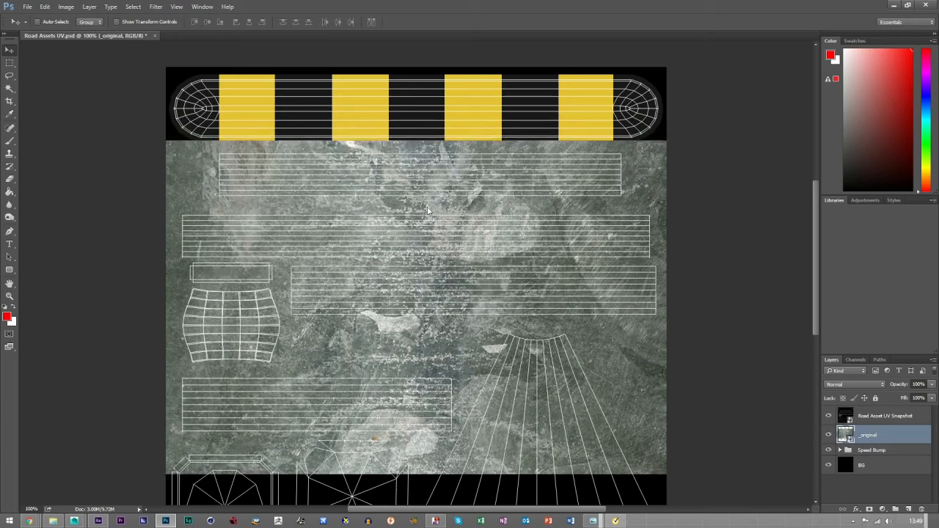
key(shift+Down)
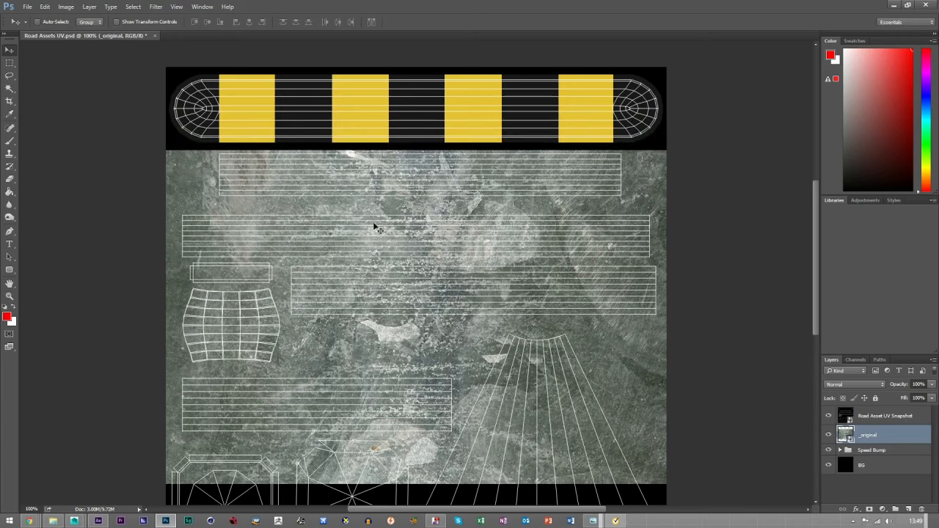
Step: Select the empty area around the UV shells on the Road Asset UV Snapshot layer with the Magic Wand and contract the selection
click(12, 86)
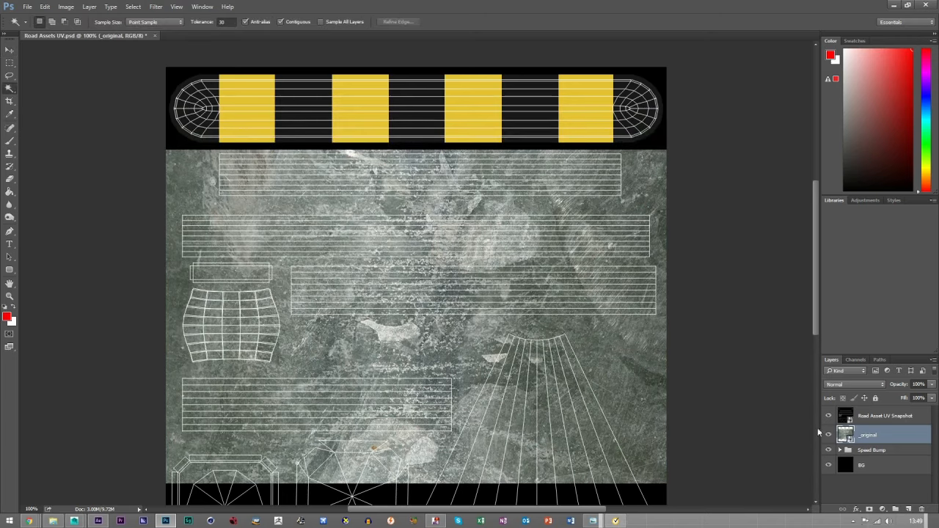
click(881, 416)
click(648, 198)
click(133, 7)
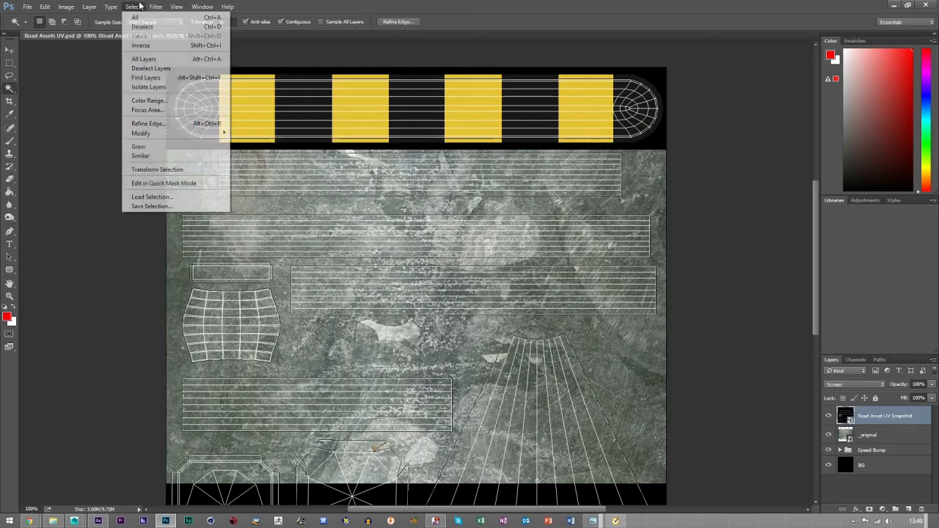
mouse_move(143, 133)
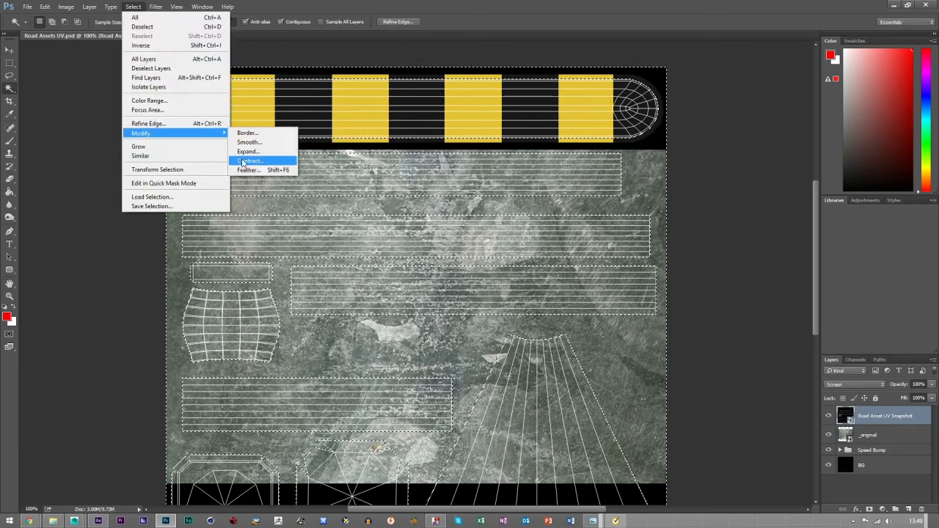
click(256, 162)
click(726, 243)
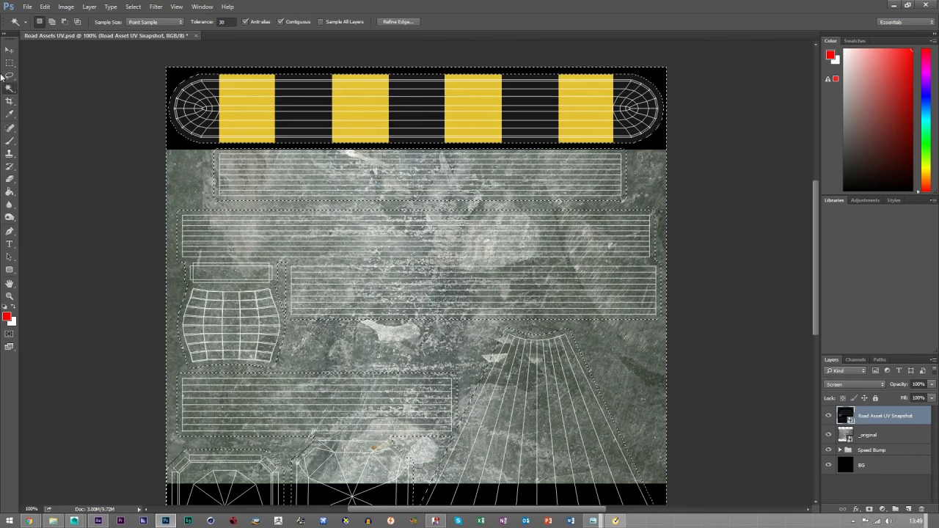
Step: Rasterize the _original layer, delete its metal texture outside the UV shells and clear the selection
click(9, 65)
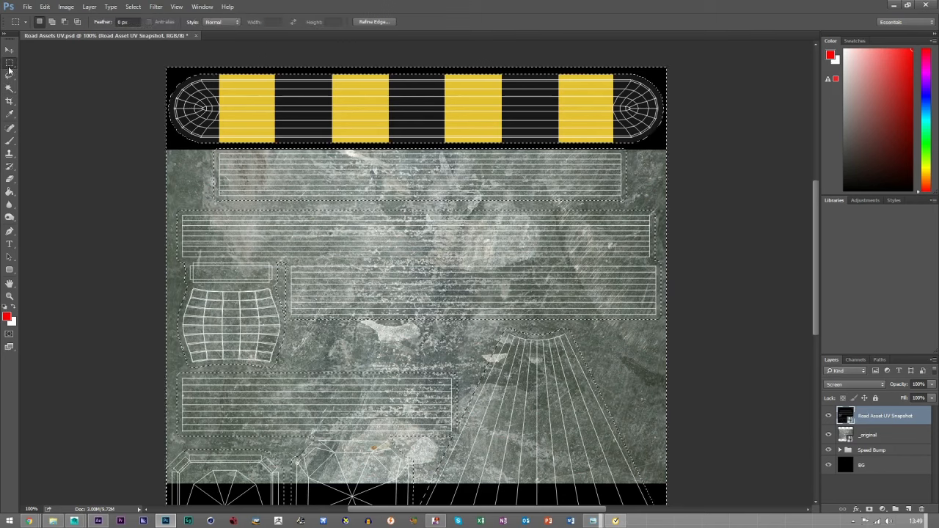
right_click(873, 435)
click(859, 178)
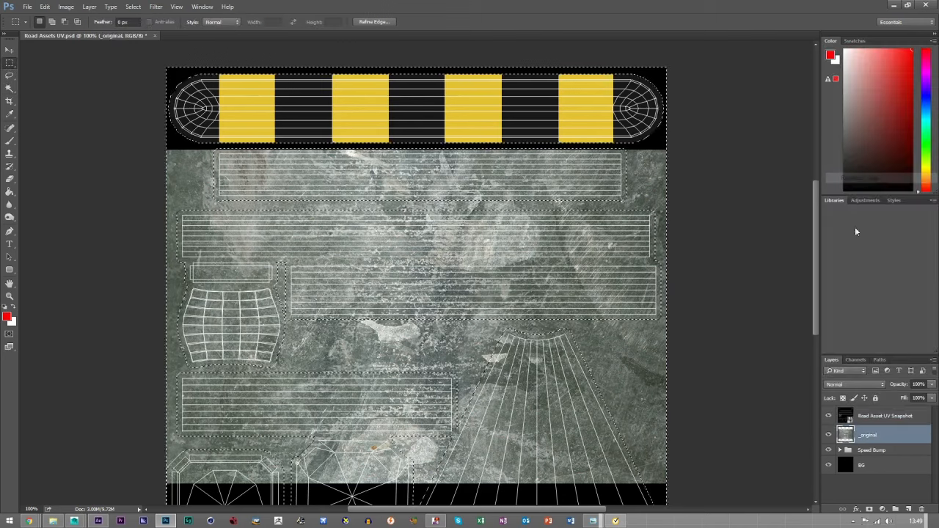
key(Delete)
key(ctrl+d)
Step: Delete the metal texture from the traffic cone's body and base UV shells using rectangular selections, keeping only the barrier shells covered
scroll(572, 295, down, 3)
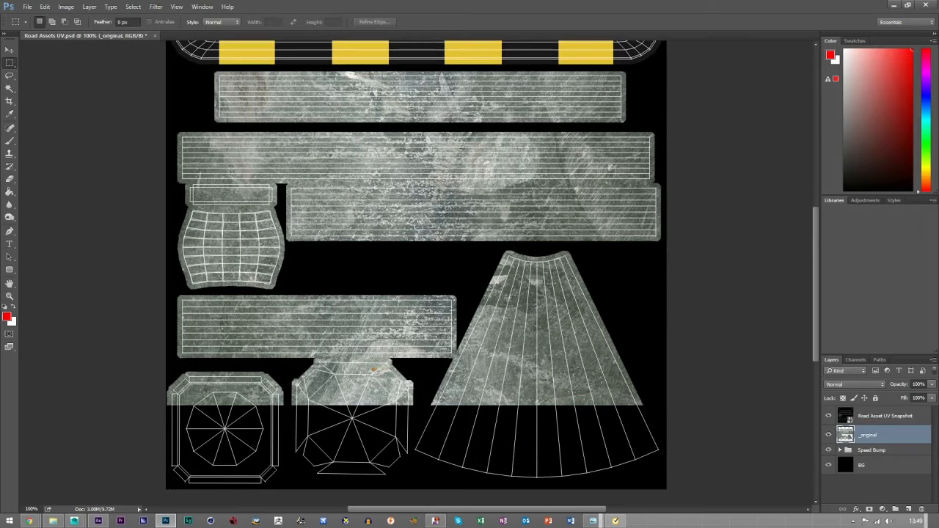
drag(681, 438, 481, 248)
key(Delete)
key(ctrl+d)
mouse_move(520, 452)
mouse_down()
mouse_move(480, 293)
mouse_move(456, 272)
mouse_up()
key(Delete)
key(ctrl+d)
drag(489, 442, 422, 376)
key(Delete)
key(ctrl+d)
drag(117, 432, 450, 359)
key(Delete)
key(ctrl+d)
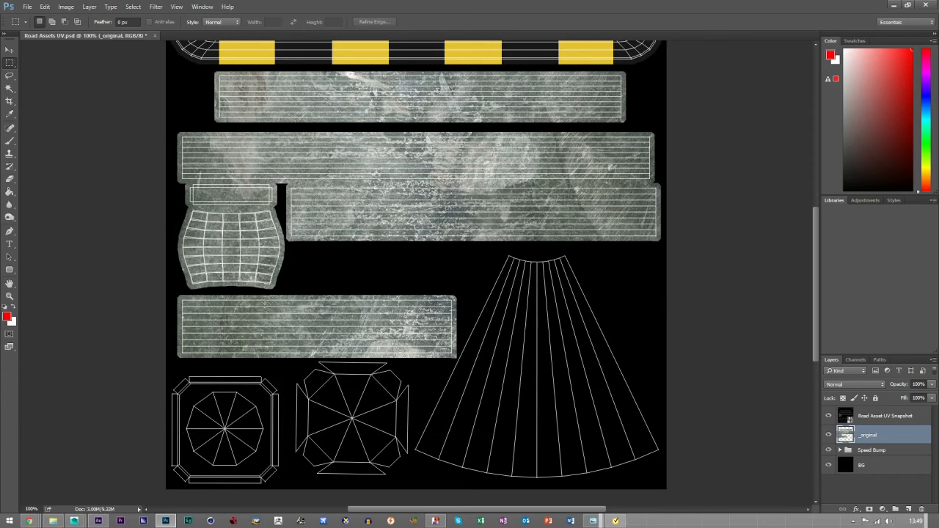
Step: Hide the Road Asset UV Snapshot layer to view the metal texture without the wireframe
scroll(262, 304, up, 2)
click(9, 49)
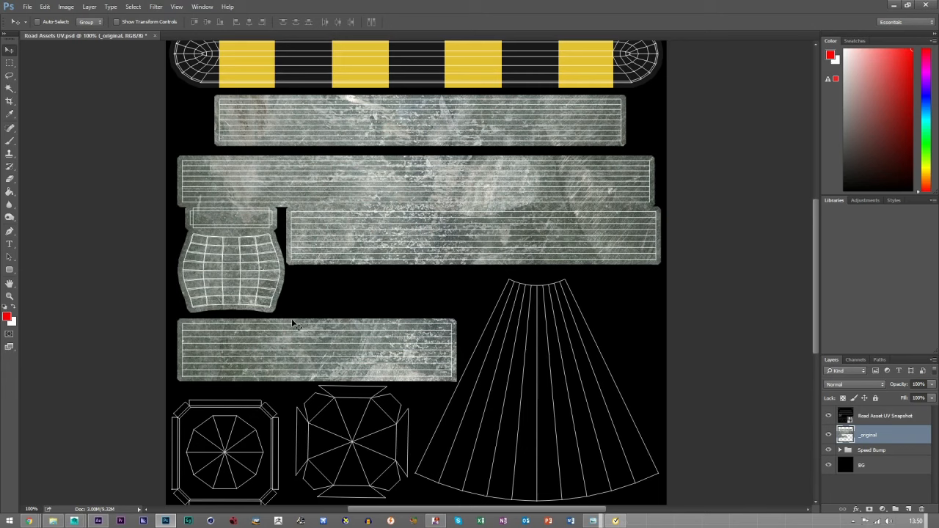
click(837, 418)
click(829, 416)
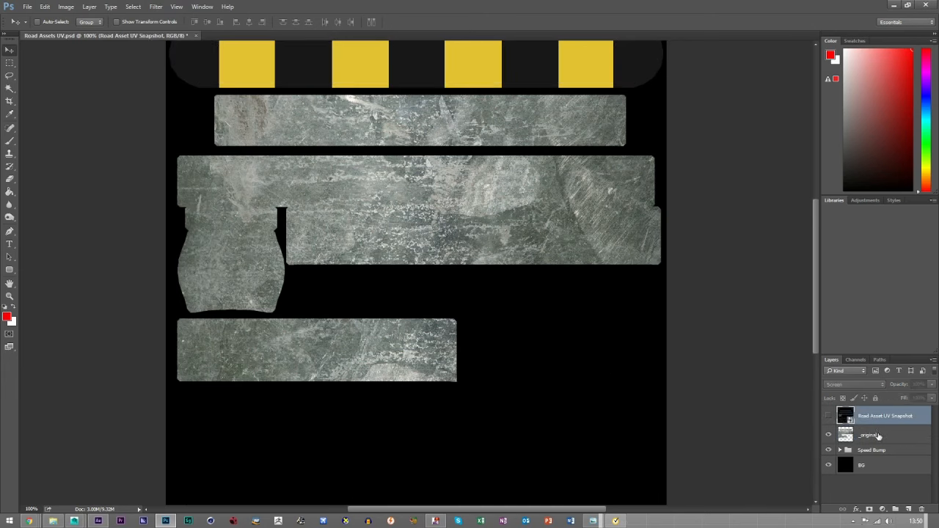
Step: Try adding a Color Overlay layer style to the metal texture on the _original layer
click(878, 436)
click(66, 6)
mouse_move(164, 34)
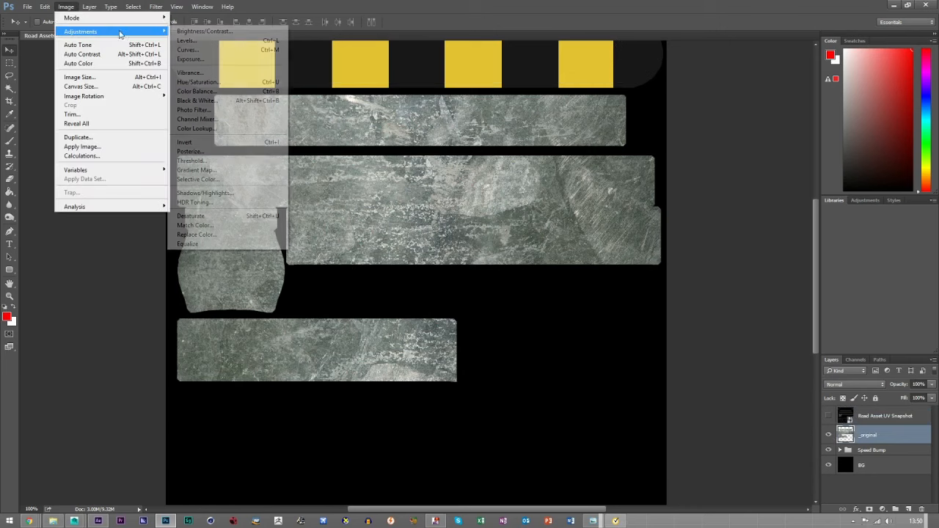
click(911, 438)
double_click(911, 438)
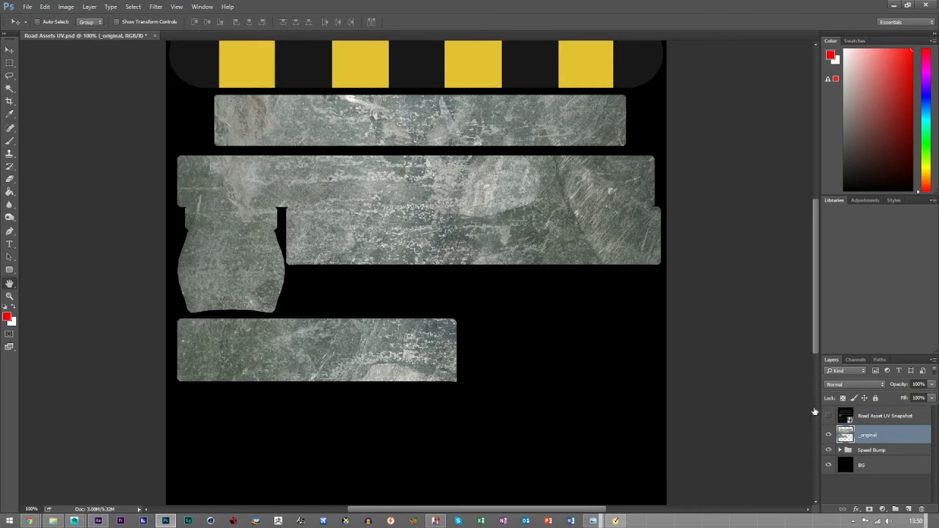
drag(382, 151, 457, 292)
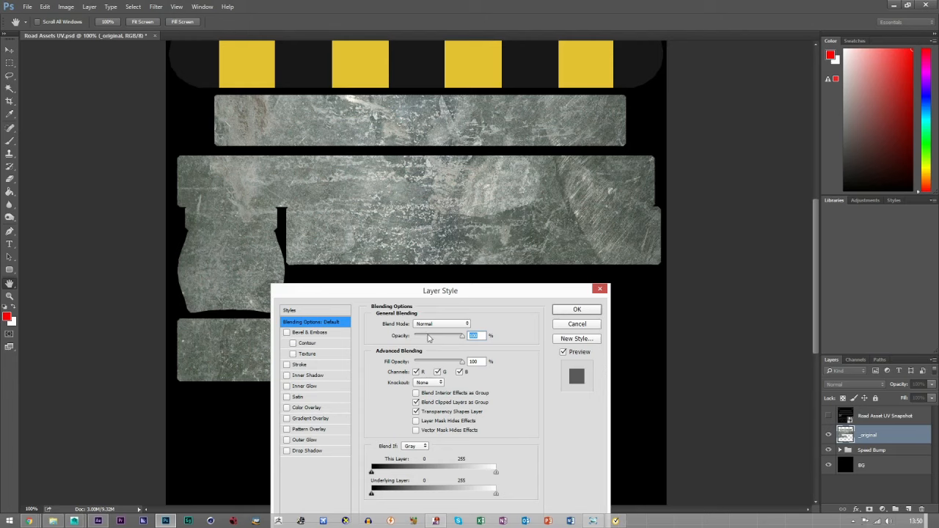
click(298, 407)
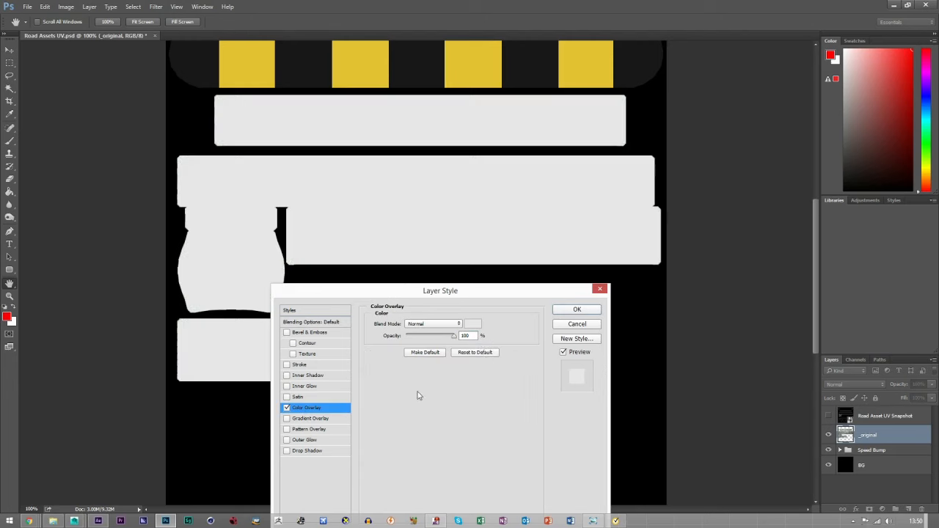
Step: Try a grey overlay colour sampled from the metal texture at reduced opacity, and cancel the layer style
click(563, 353)
click(475, 325)
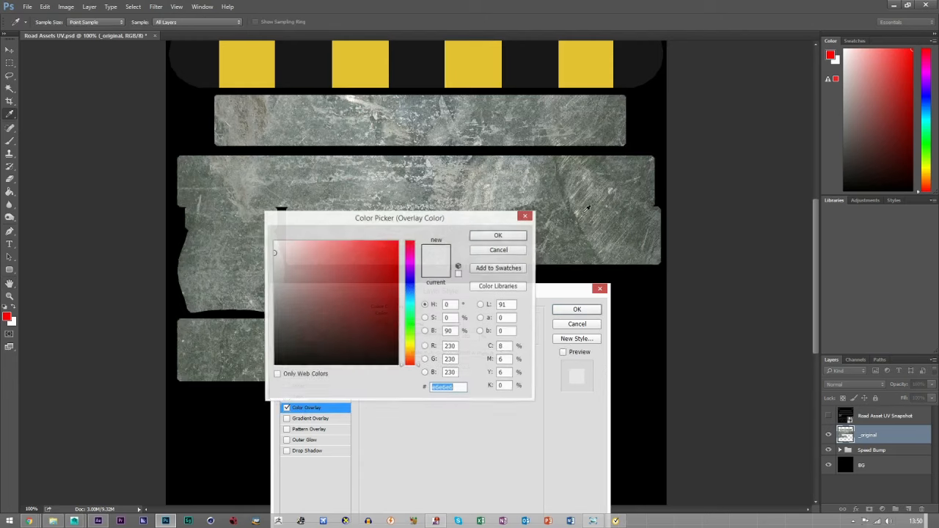
click(618, 174)
click(521, 178)
click(517, 178)
click(516, 178)
click(489, 241)
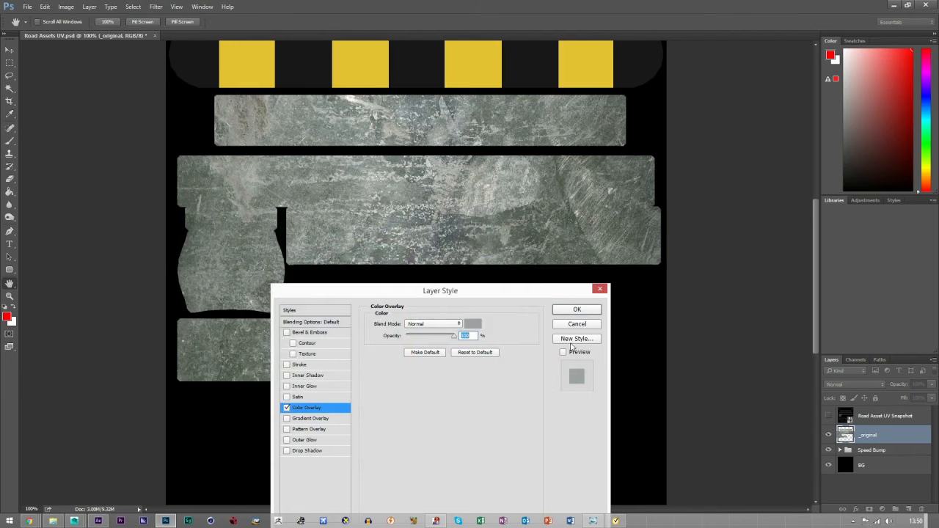
click(563, 352)
mouse_move(431, 342)
mouse_down()
mouse_move(410, 343)
mouse_move(425, 346)
mouse_move(417, 346)
mouse_up()
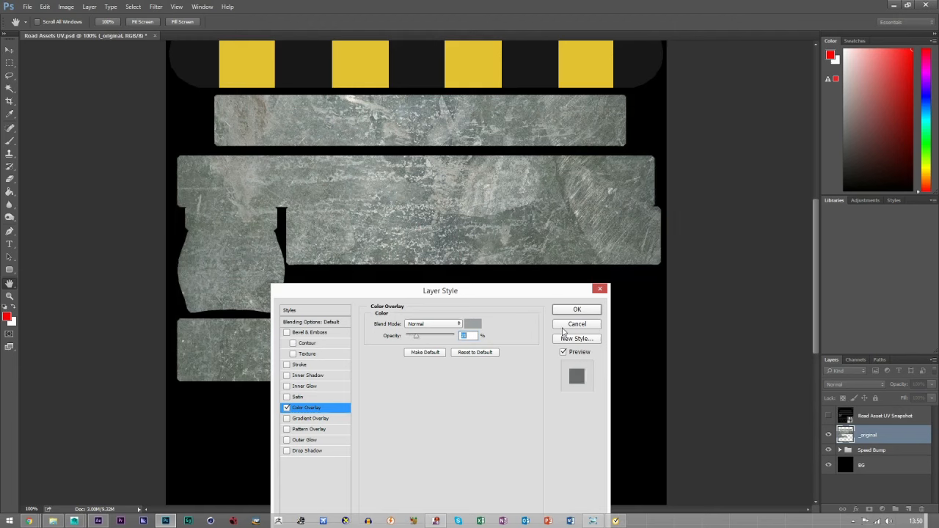
click(577, 324)
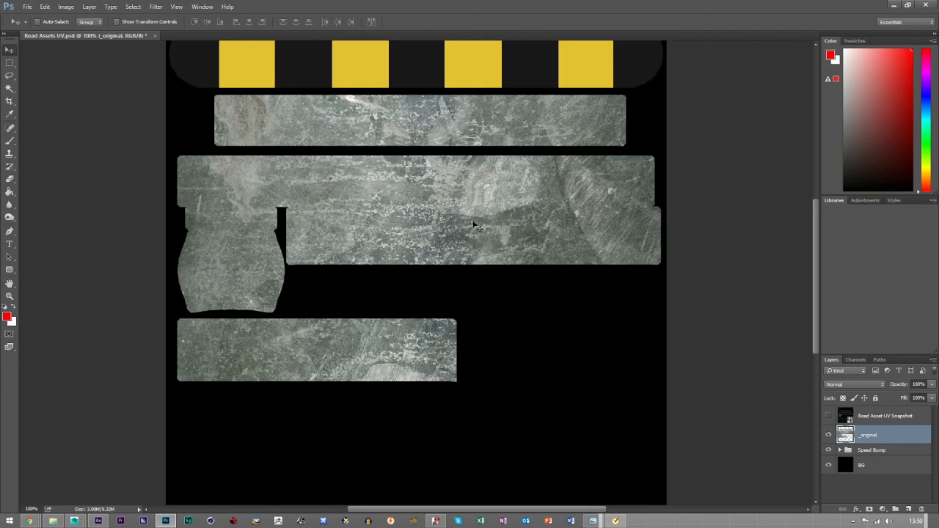
Step: Rename the _original layer as Barrier and show the Road Asset UV Snapshot layer again
double_click(862, 437)
text(Ba)
key(Return)
click(828, 416)
scroll(455, 352, down, 1)
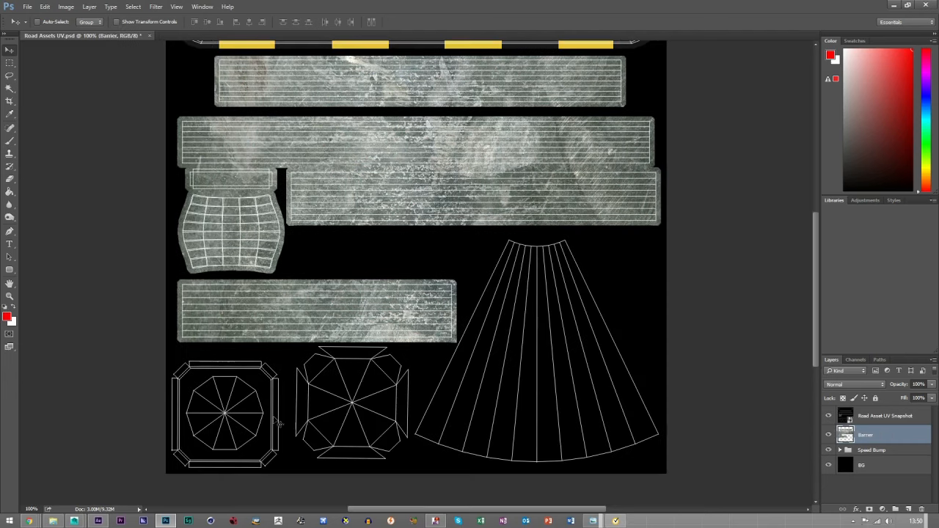
Step: Arrange Photoshop beside the Windows Photo Viewer reference window and bring up the traffic cone photo
click(590, 521)
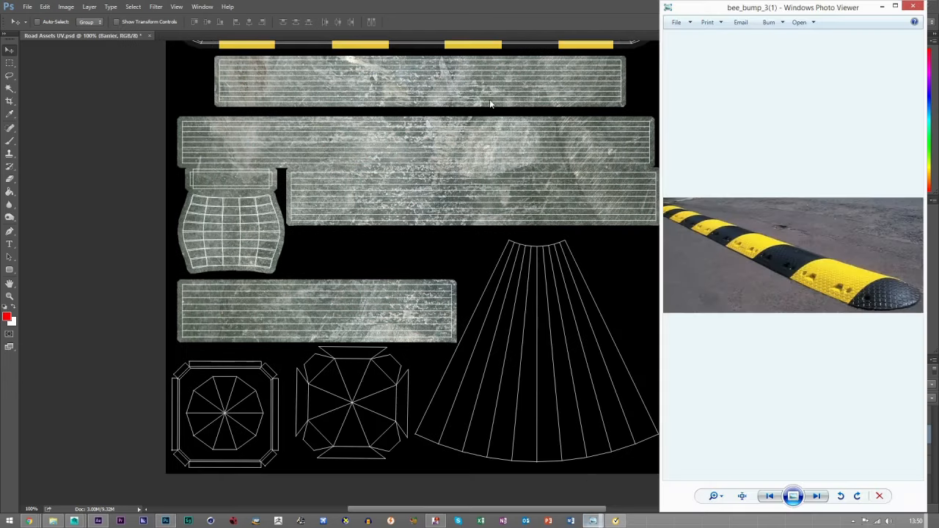
double_click(425, 10)
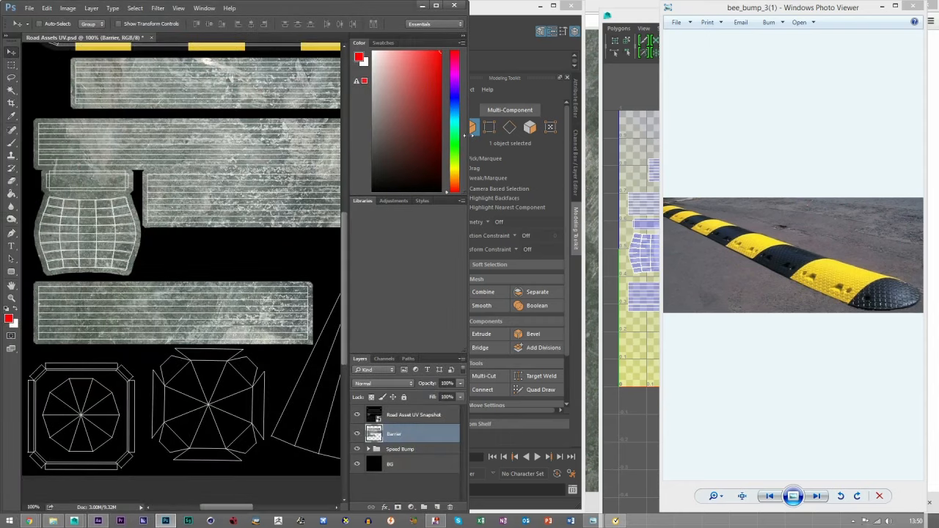
drag(464, 136, 658, 139)
click(756, 242)
key(Right)
key(Right)
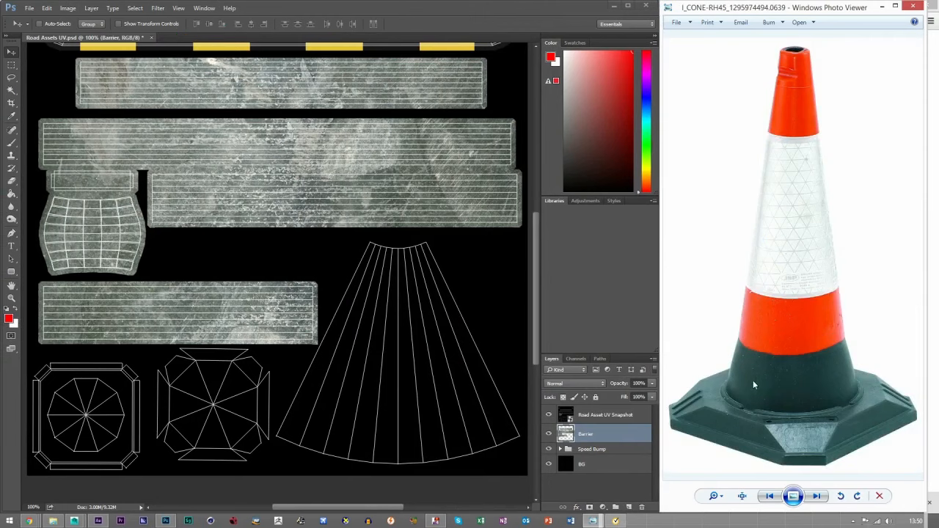
click(399, 358)
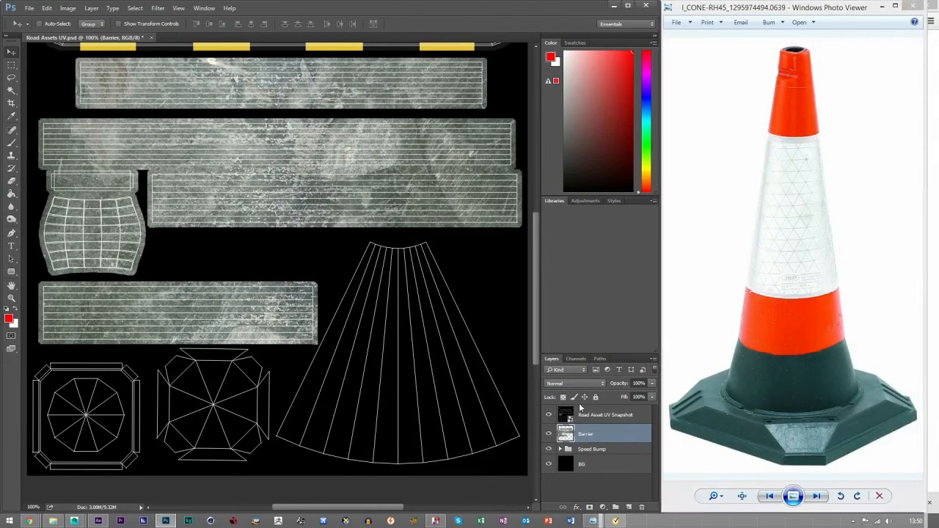
Step: Add a new layer above Barrier and make a rectangular selection around the traffic cone's body UV shell
click(629, 507)
click(11, 65)
drag(253, 231, 550, 466)
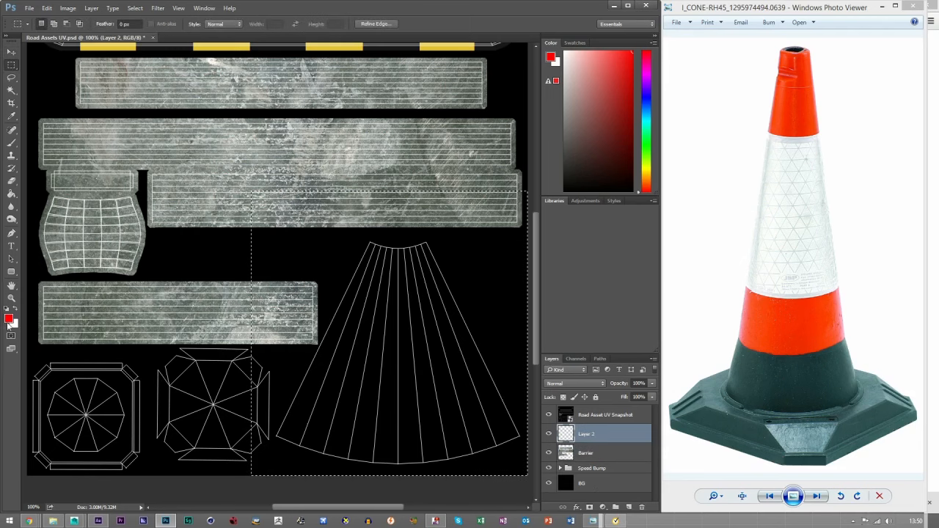
Step: Set the foreground colour to the orange-red ff3000 to match the reference cone
click(8, 319)
click(410, 358)
click(367, 313)
mouse_move(367, 313)
mouse_down()
mouse_move(381, 289)
mouse_move(370, 250)
mouse_up()
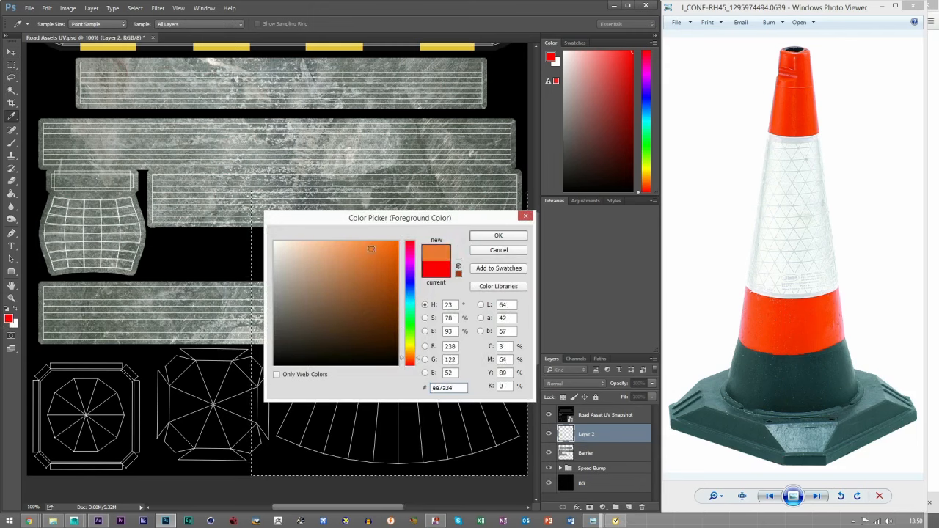
click(412, 363)
drag(353, 270, 418, 214)
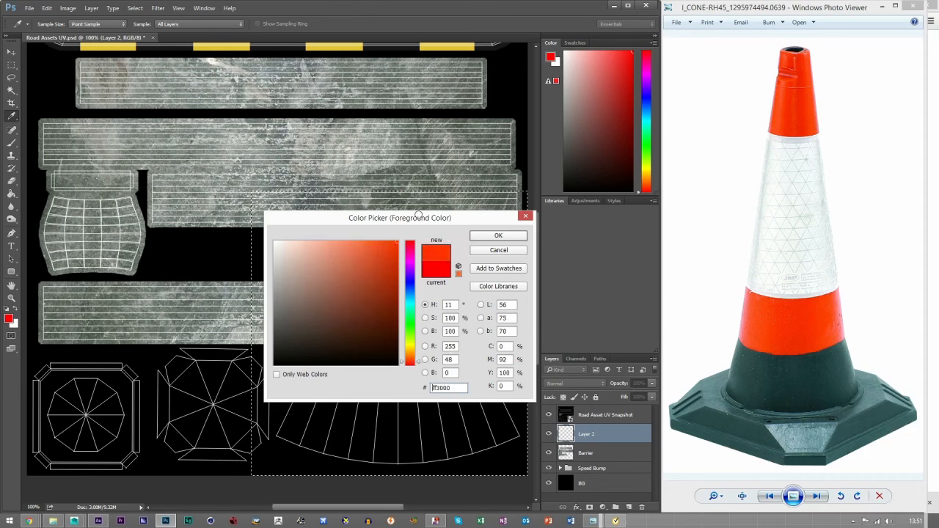
click(499, 236)
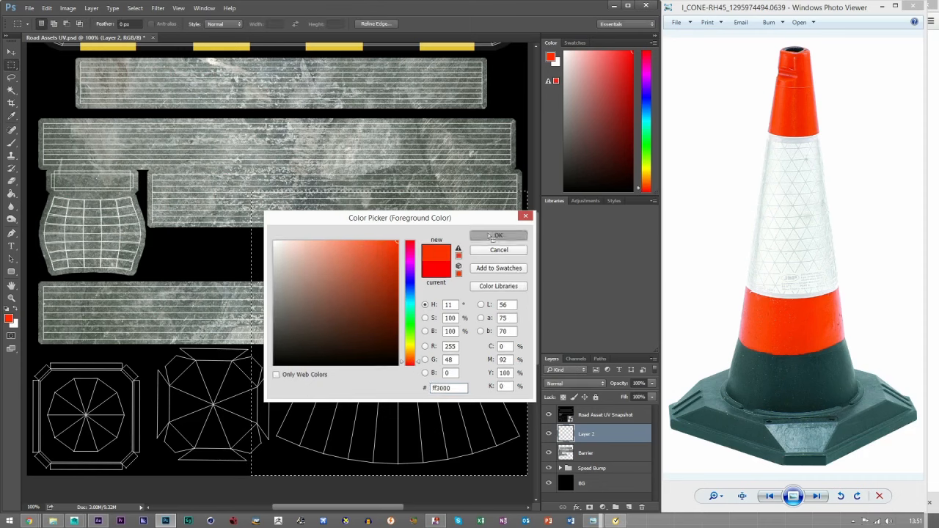
Step: Fill the selected area around the cone's body with the orange-red using the Paint Bucket and clear the selection
click(10, 193)
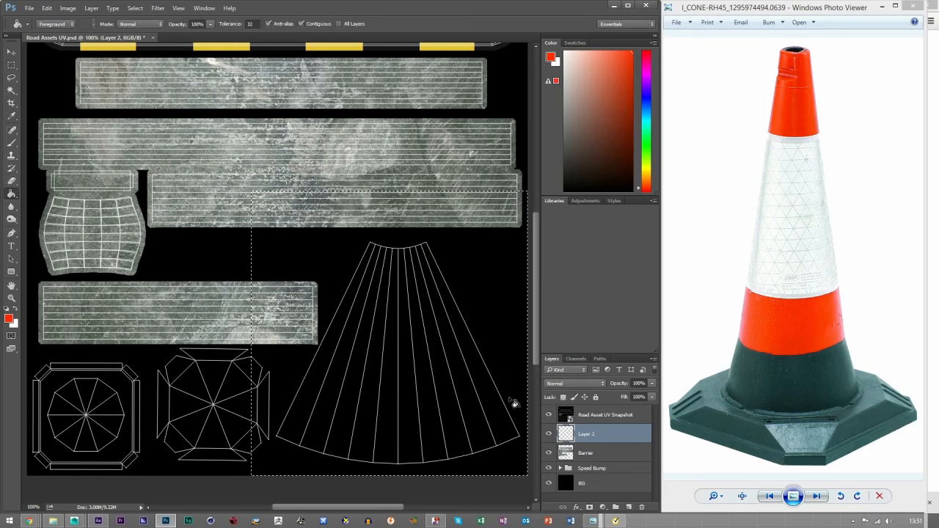
click(403, 329)
click(11, 65)
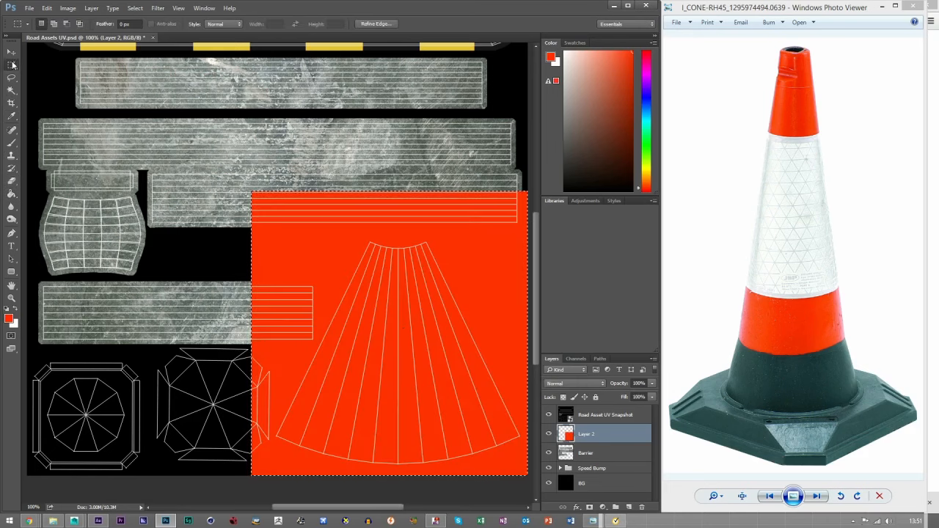
click(315, 302)
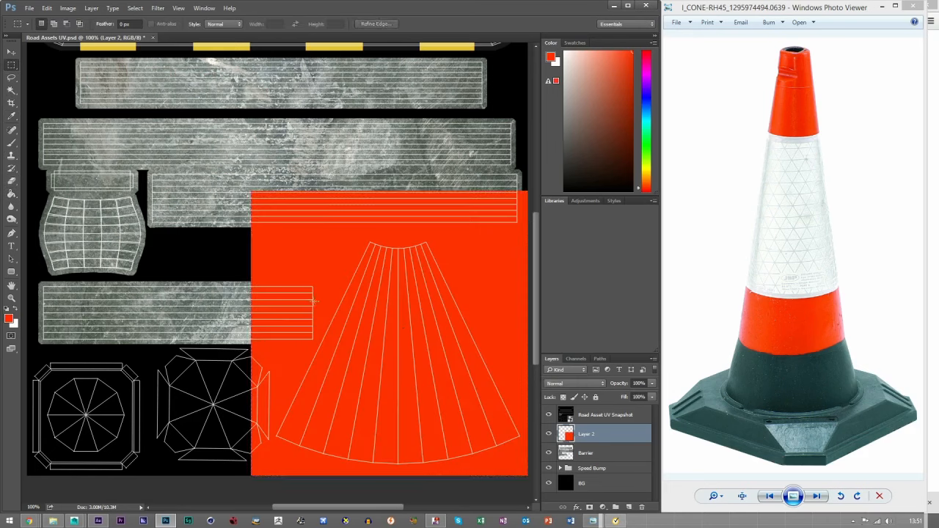
Step: Select the empty area around the UV shells on the Road Asset UV Snapshot layer with the Magic Wand and contract the selection
click(11, 52)
click(604, 416)
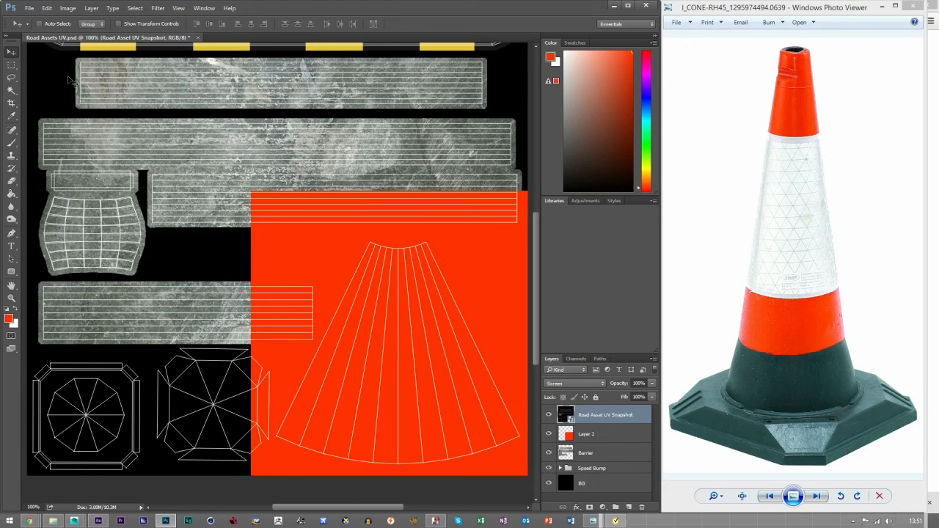
click(11, 90)
click(244, 249)
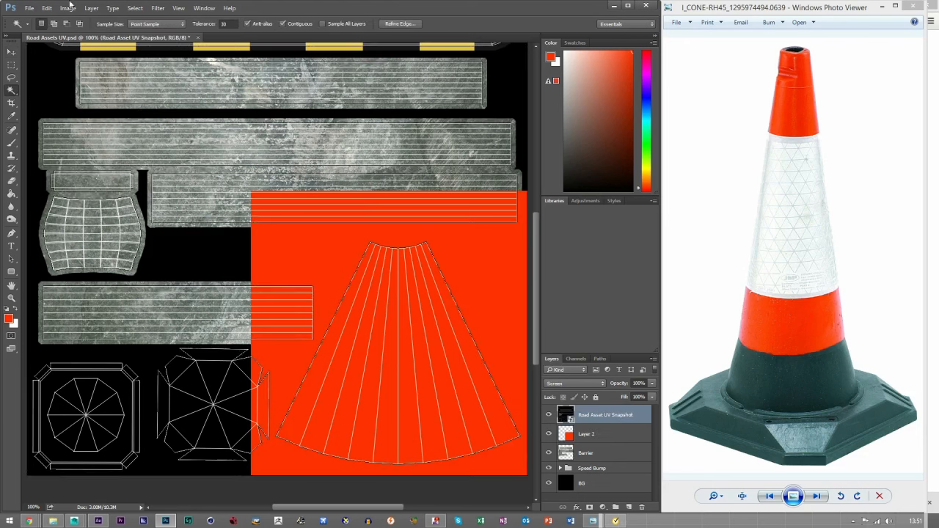
click(135, 8)
mouse_move(146, 134)
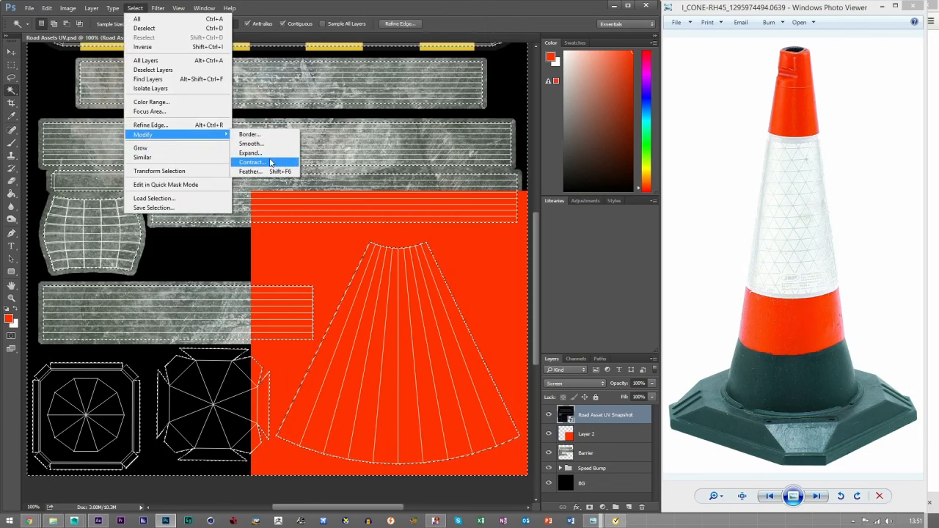
click(249, 163)
click(725, 245)
Step: Delete the orange-red fill on Layer 2 within the contracted selection outside the UV shells
click(11, 65)
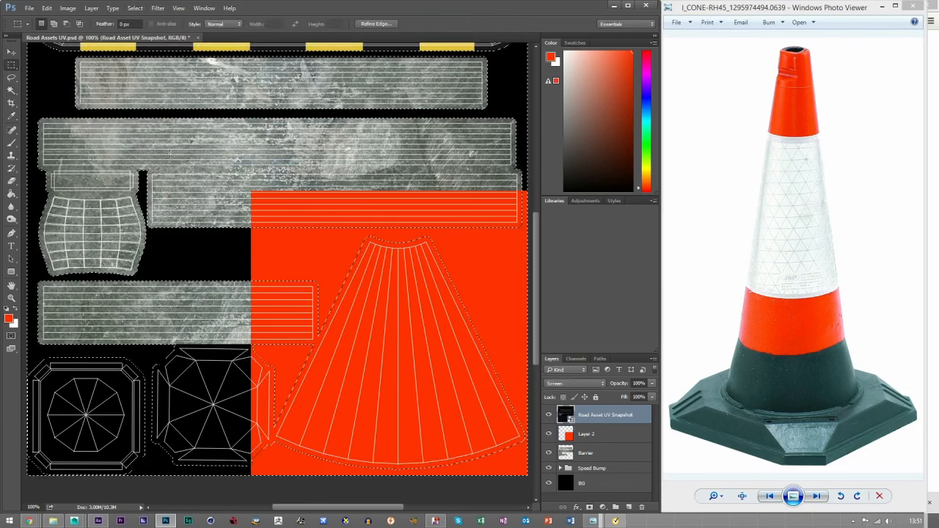
click(593, 434)
key(Delete)
Step: Delete the leftover orange-red from the barrier and cone base shells using rectangular selections, keeping the cone's body, and clear the selection
mouse_move(165, 151)
mouse_down()
mouse_move(517, 244)
mouse_move(521, 231)
mouse_up()
key(Delete)
drag(211, 248, 263, 477)
key(Delete)
drag(209, 233, 308, 339)
key(Delete)
drag(224, 303, 308, 348)
key(Delete)
click(365, 314)
key(ctrl+d)
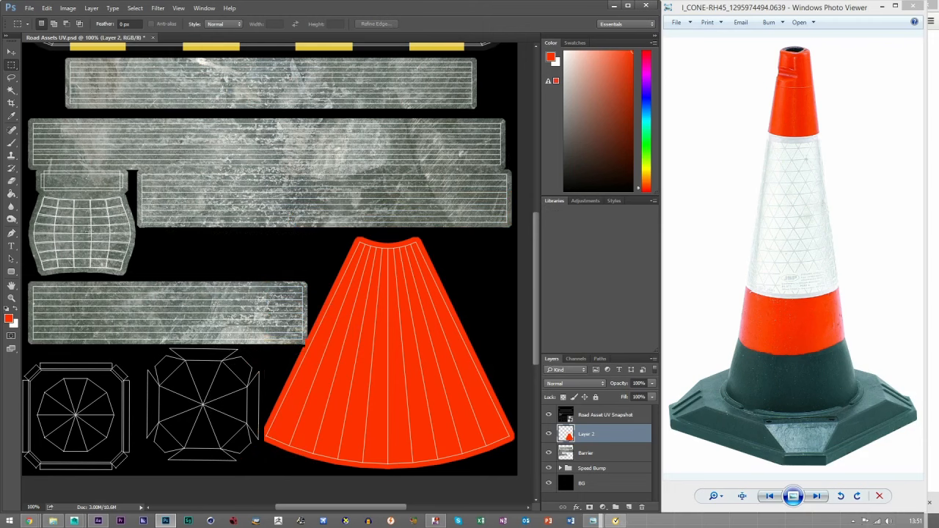
Step: Add another new layer and make a rectangular selection around the traffic cone's two base UV shells
key(v)
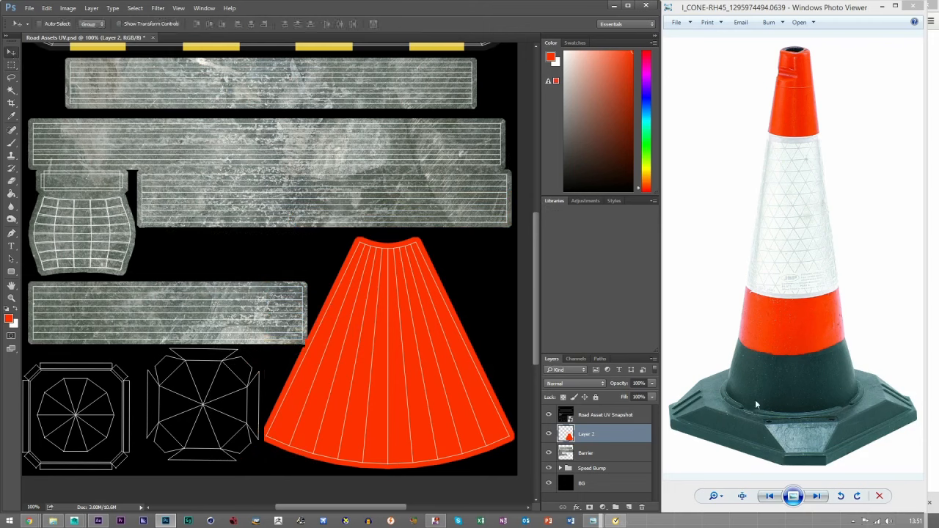
drag(338, 508, 301, 509)
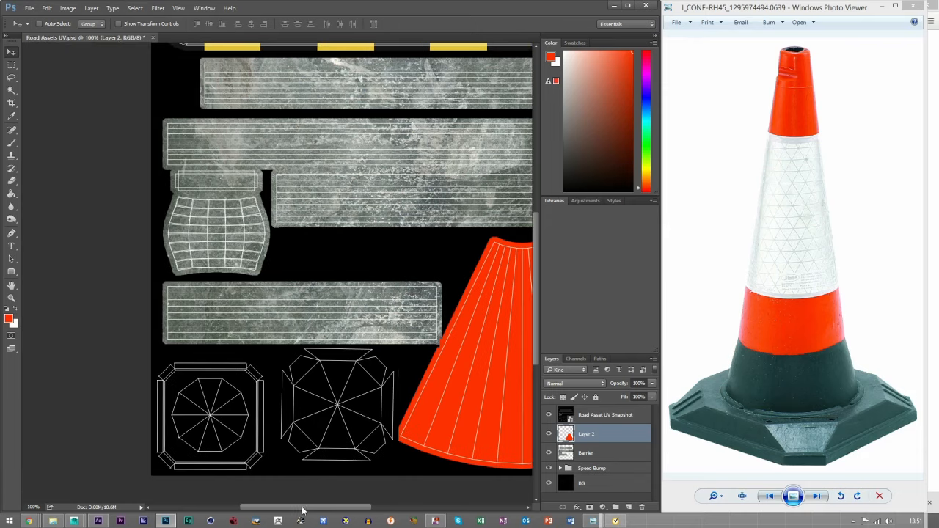
click(629, 507)
click(11, 65)
drag(148, 482, 396, 346)
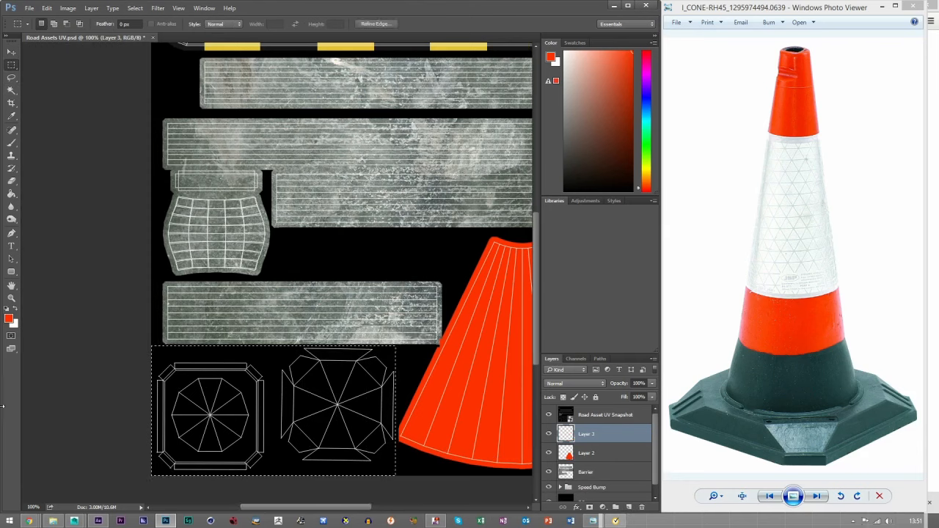
Step: Set the foreground colour to the dark grey-green 2b302c, based on the reference cone's base
click(9, 318)
text(455747)
mouse_move(296, 344)
mouse_down()
mouse_move(304, 333)
mouse_move(273, 323)
mouse_move(285, 323)
mouse_move(286, 342)
mouse_up()
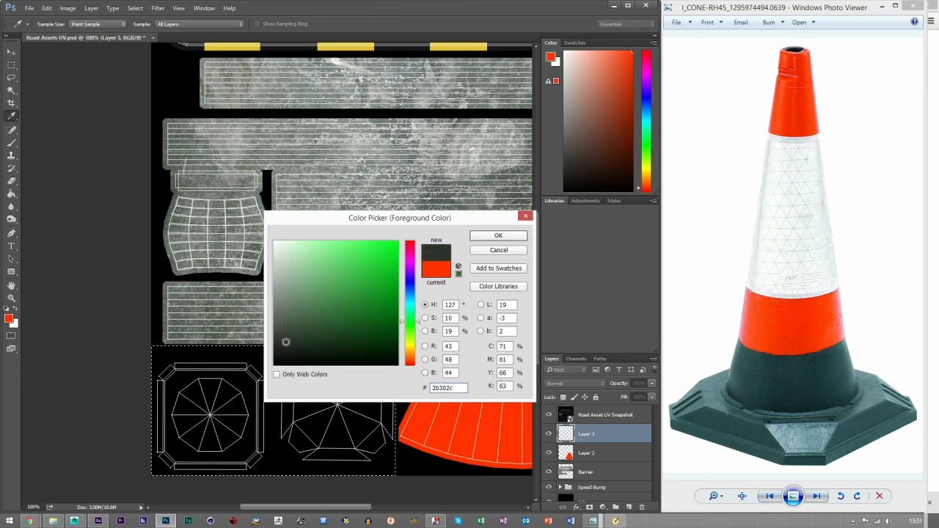
click(498, 236)
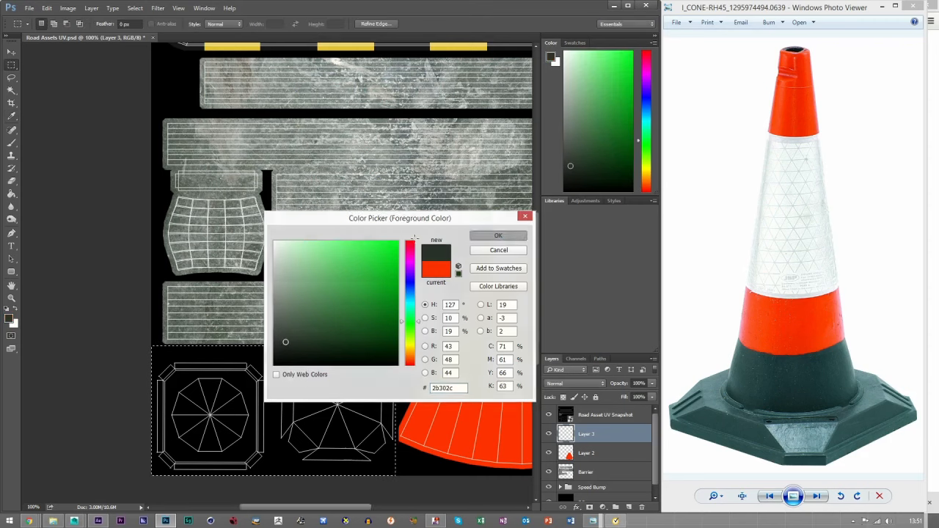
Step: Fill the selected area around the cone's base shells with the dark grey-green and clear the selection
click(11, 194)
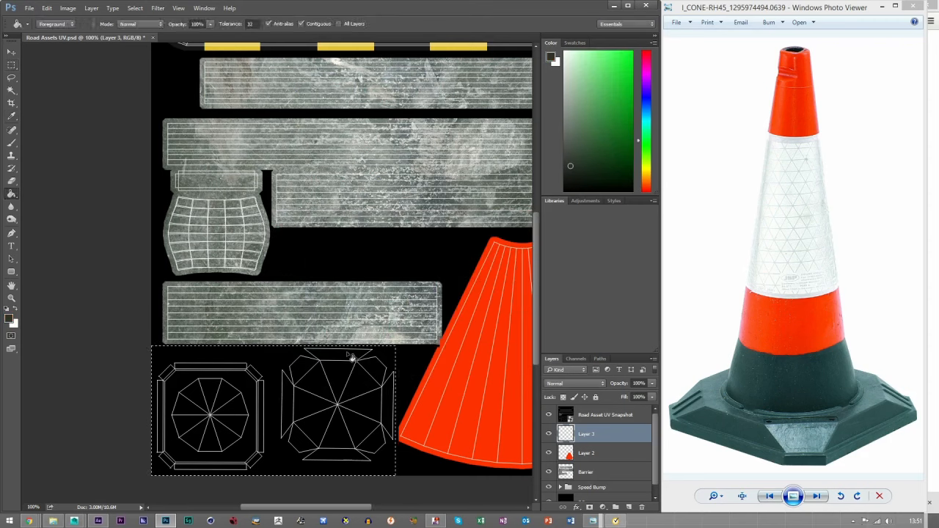
click(320, 426)
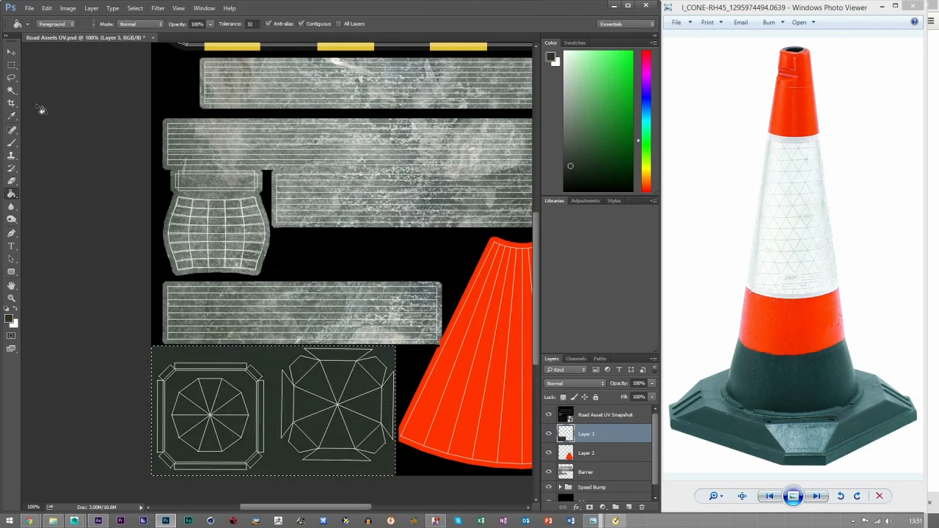
click(11, 64)
click(466, 328)
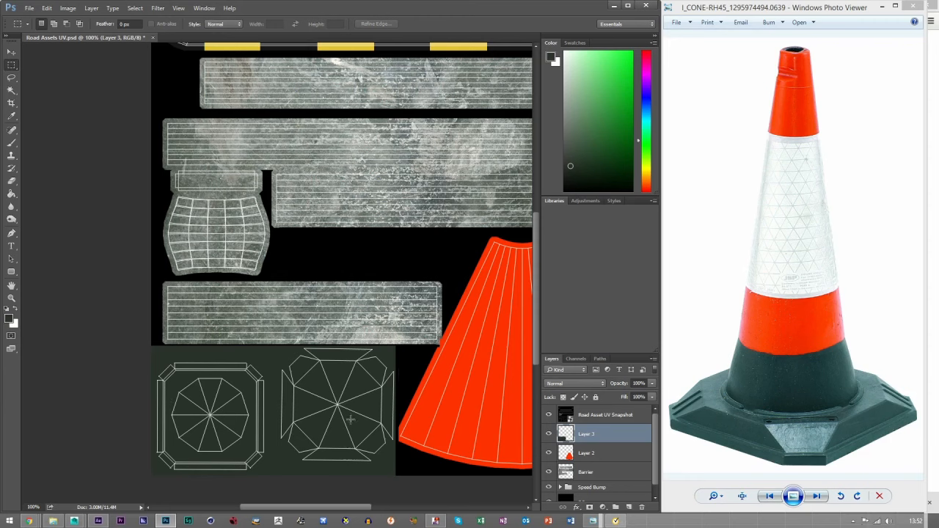
Step: Set the foreground colour back to the cone body's orange-red, ff3100
click(9, 321)
text(ff3100)
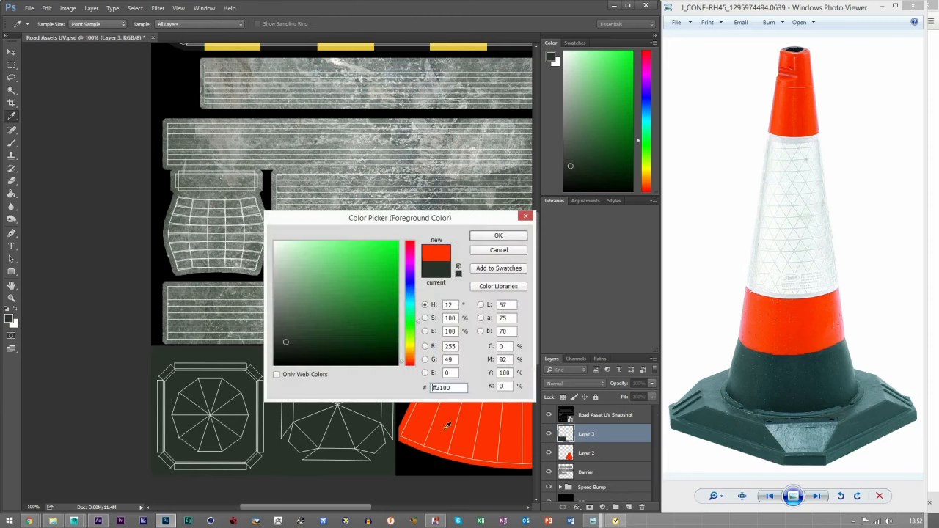
key(Return)
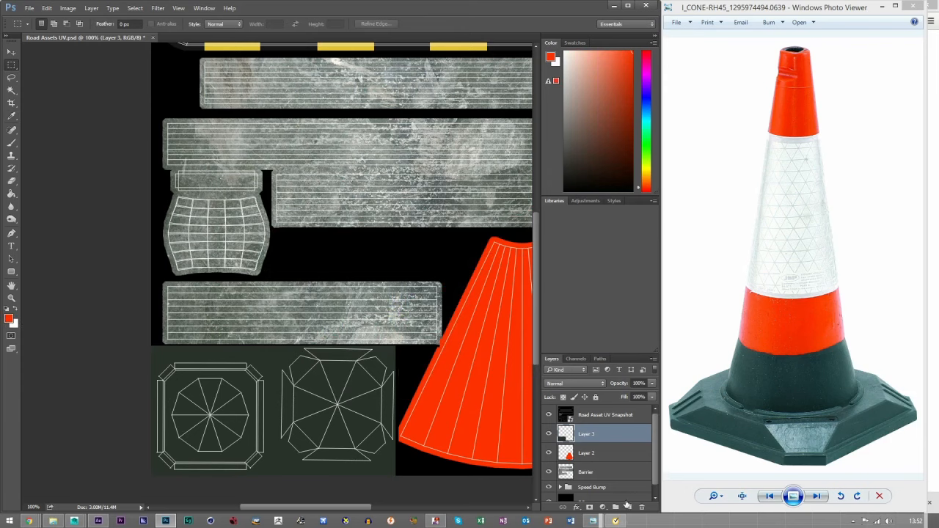
Step: On a new layer, fill a rectangular area over the first cone base shell's inner octagon with orange-red and deselect
click(627, 507)
drag(163, 366, 262, 467)
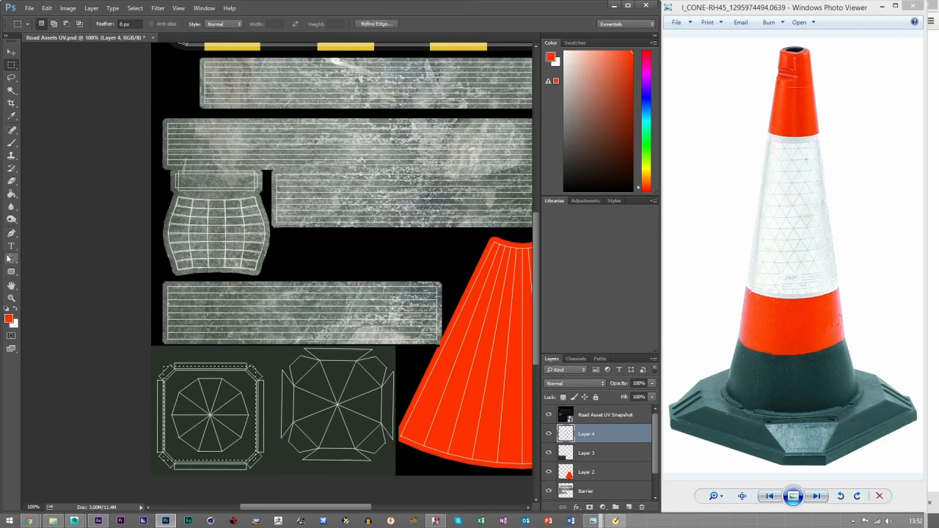
click(11, 194)
click(212, 415)
key(m)
key(ctrl+d)
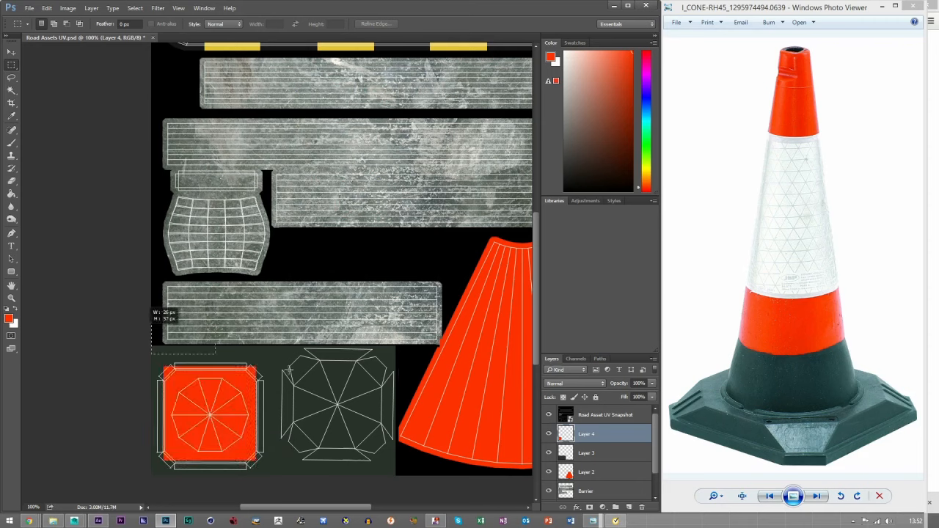
Step: Trim the edges of the orange-red square so it fits closely around the base shell's inner ten-sided UV outline
drag(276, 473, 118, 455)
key(Delete)
key(ctrl+d)
key(Delete)
key(ctrl+d)
drag(145, 349, 169, 476)
key(Delete)
key(ctrl+d)
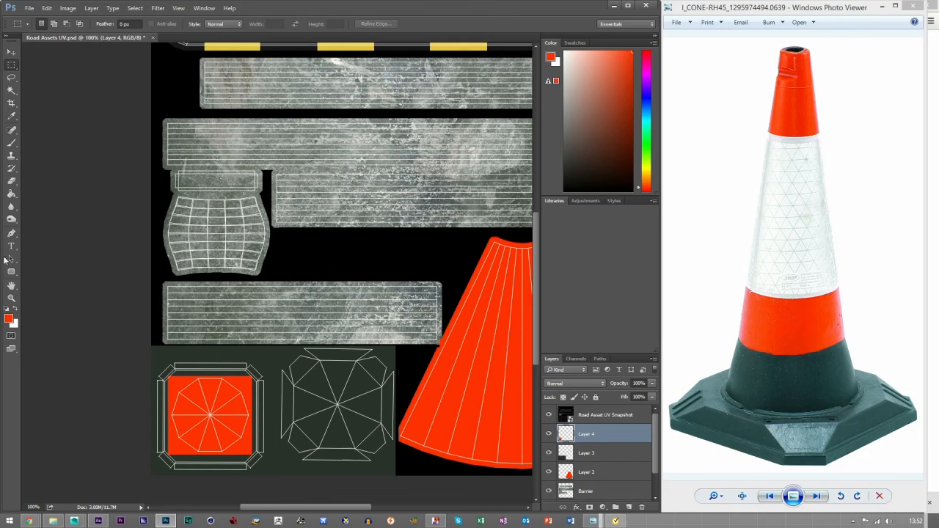
Step: Erase the orange-red square's four corners diagonally with a 27 px hard eraser to make it an octagon
click(11, 180)
click(50, 24)
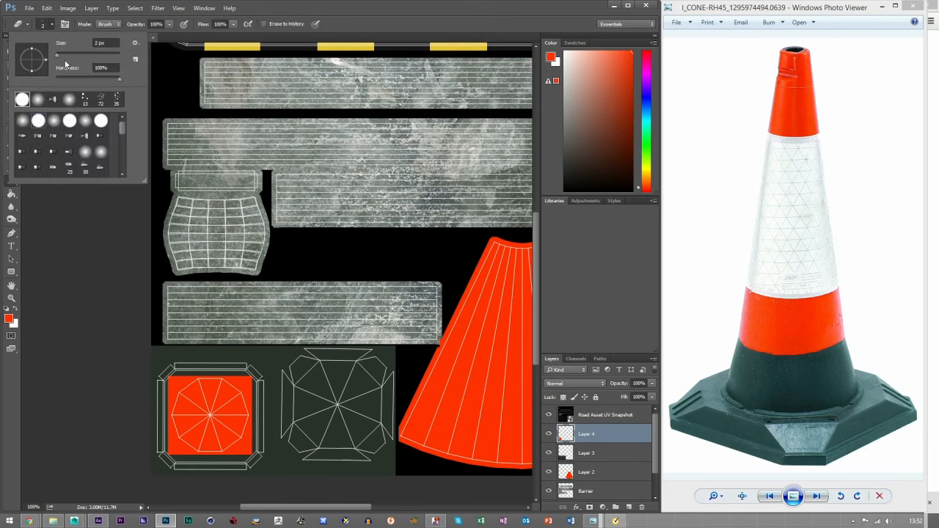
click(158, 394)
shift+click(186, 366)
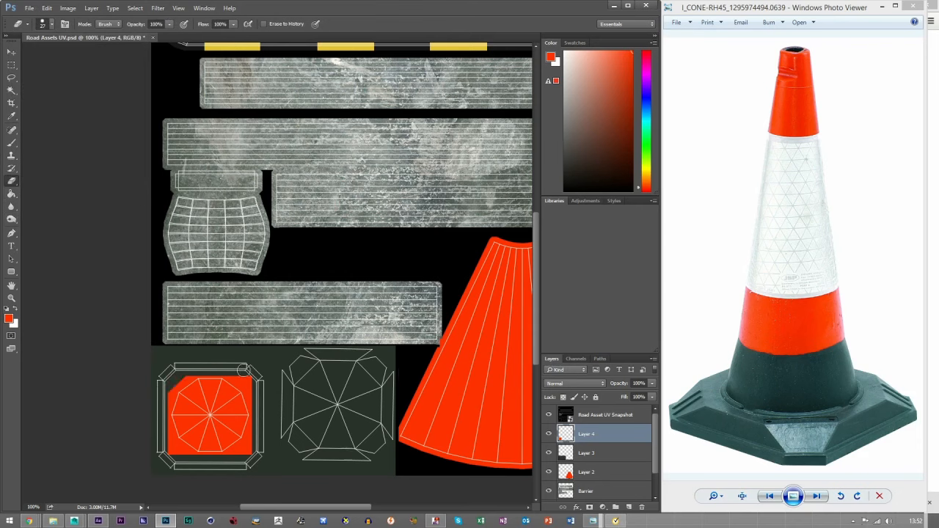
click(265, 399)
shift+click(230, 365)
click(231, 466)
shift+click(259, 440)
click(186, 463)
shift+click(151, 435)
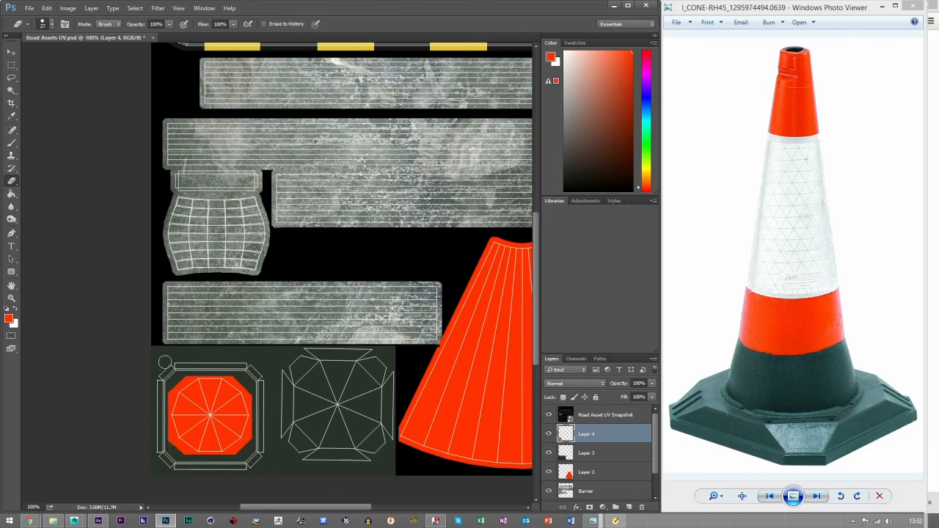
Step: Select the empty area outside the UV shells on the Road Asset UV Snapshot layer and contract the selection by 10 pixels
click(11, 51)
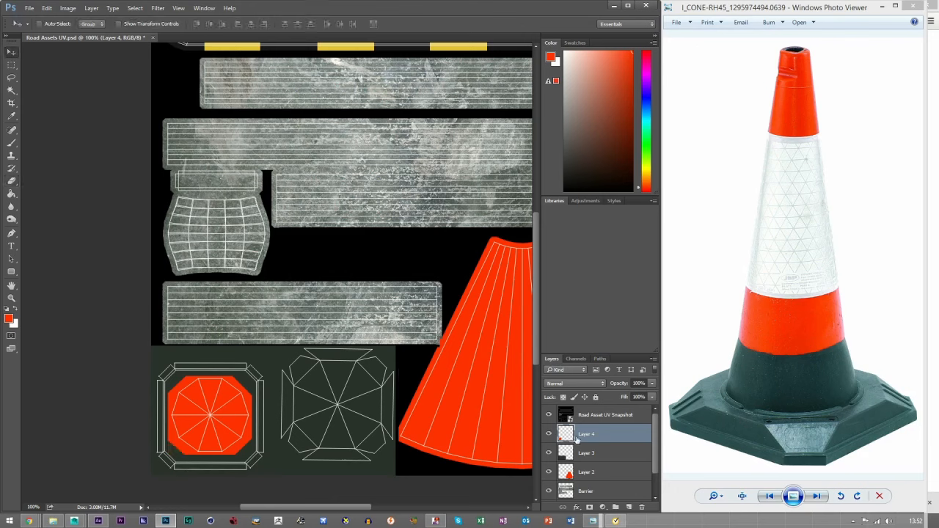
click(591, 453)
key(w)
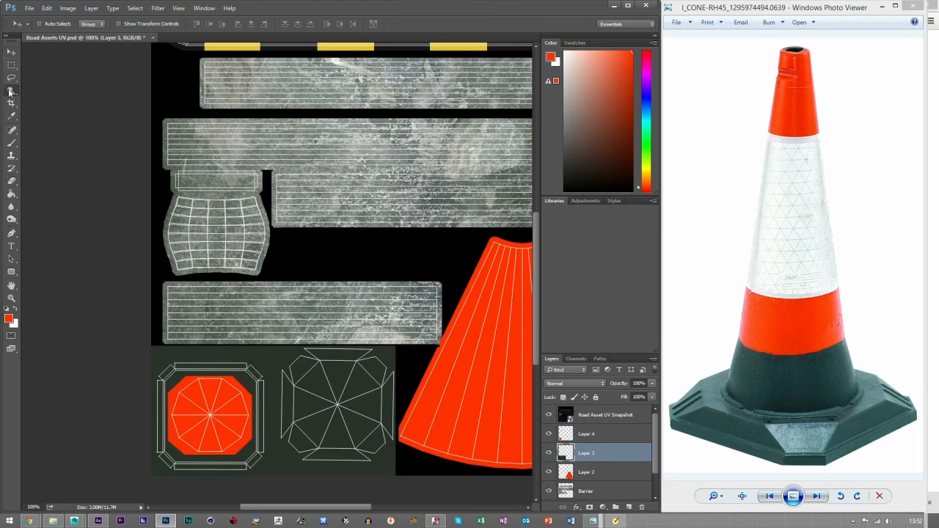
click(601, 420)
click(416, 275)
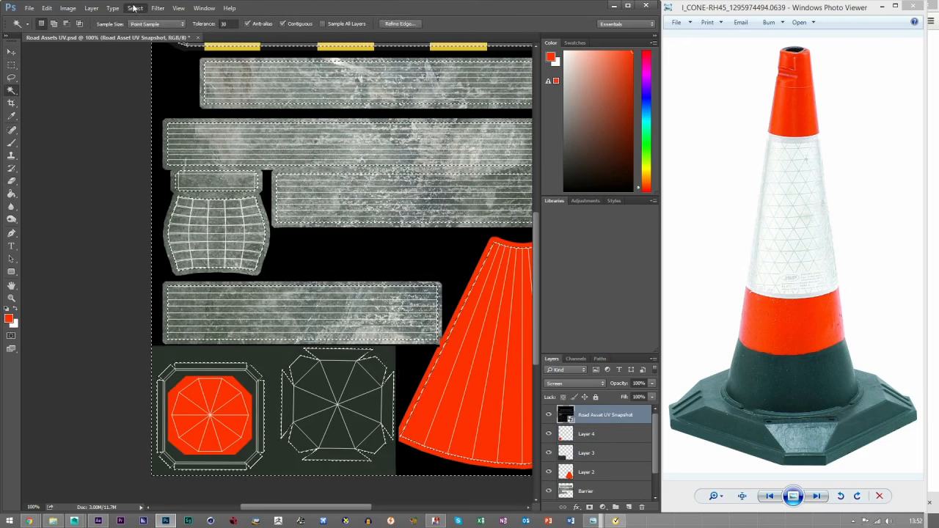
click(135, 8)
mouse_move(147, 134)
click(253, 163)
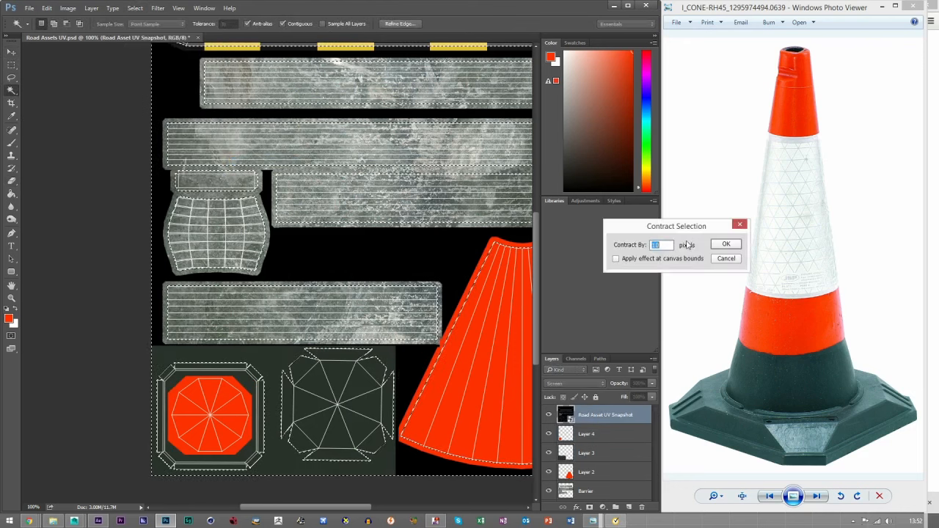
click(724, 244)
Step: Delete the dark grey-green outside the padded base shells on Layer 3 and deselect
key(m)
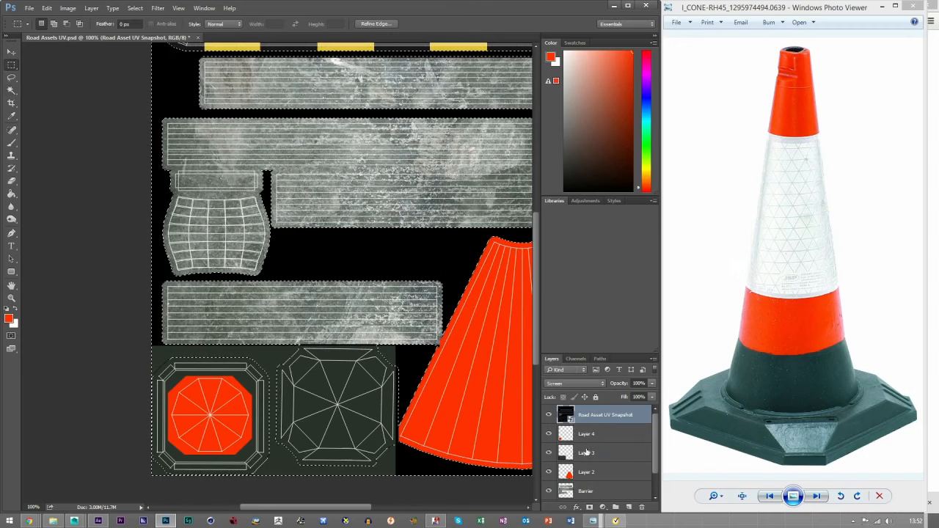
key(alt+bracketleft)
key(alt+bracketleft)
click(318, 275)
key(v)
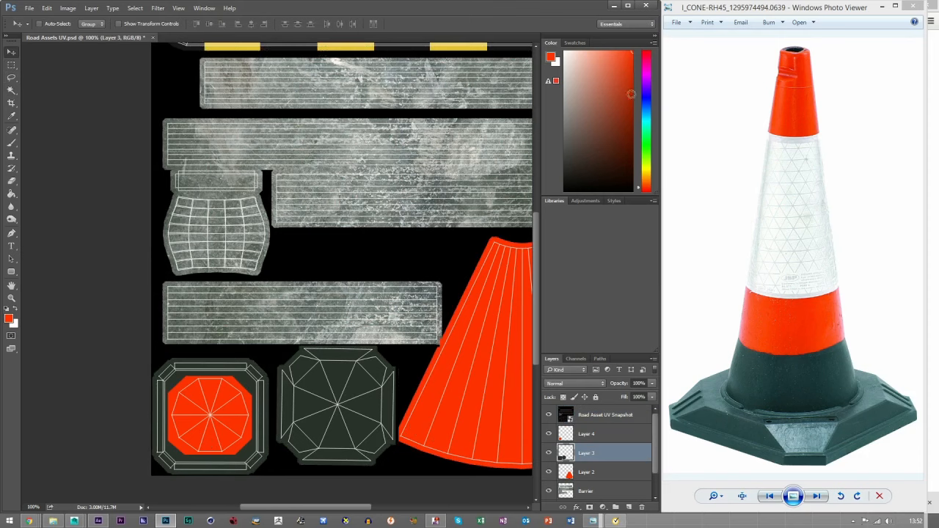
Step: Add a new layer above Layer 4 and make a circular selection around the centre of the orange-red octagon
click(605, 439)
click(628, 506)
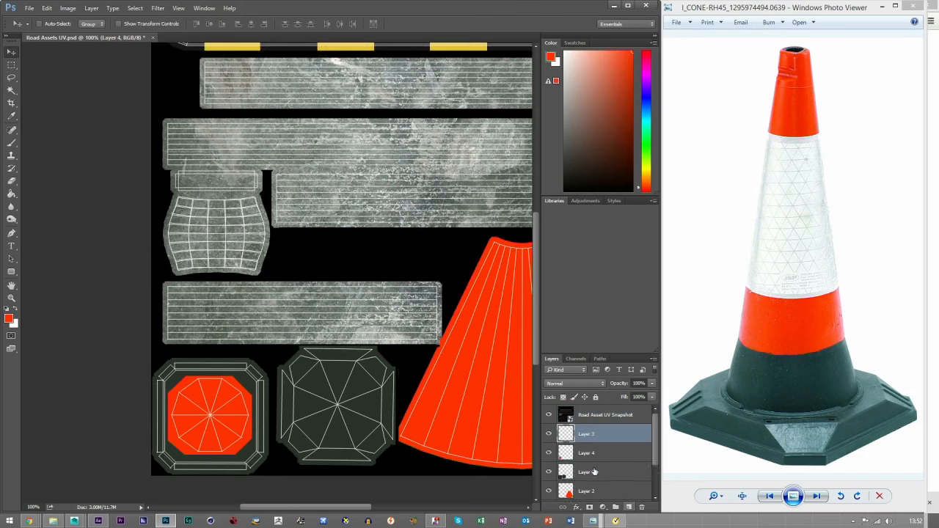
click(11, 297)
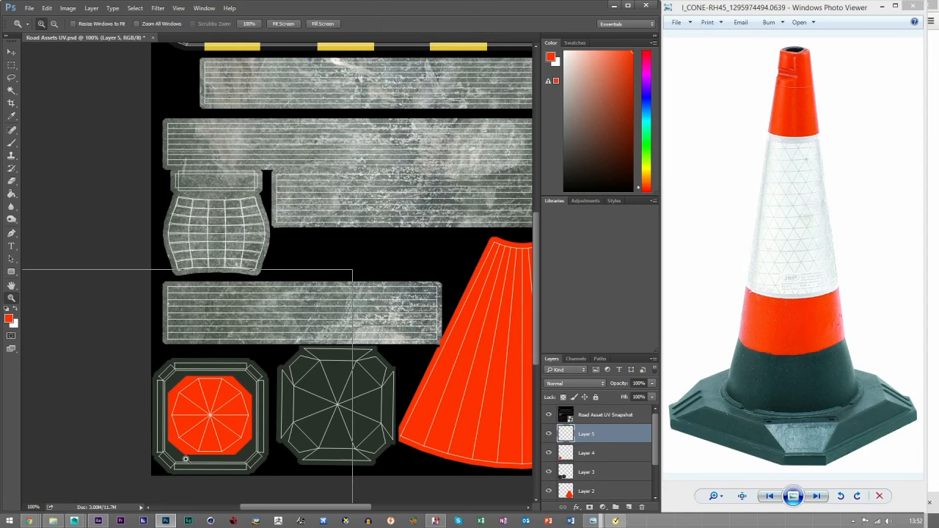
click(185, 457)
click(164, 429)
drag(16, 70, 33, 79)
drag(176, 236, 336, 394)
drag(276, 304, 278, 317)
Step: Set the foreground colour to near-black, fill the circular selection with it and deselect
click(9, 318)
click(272, 360)
click(498, 236)
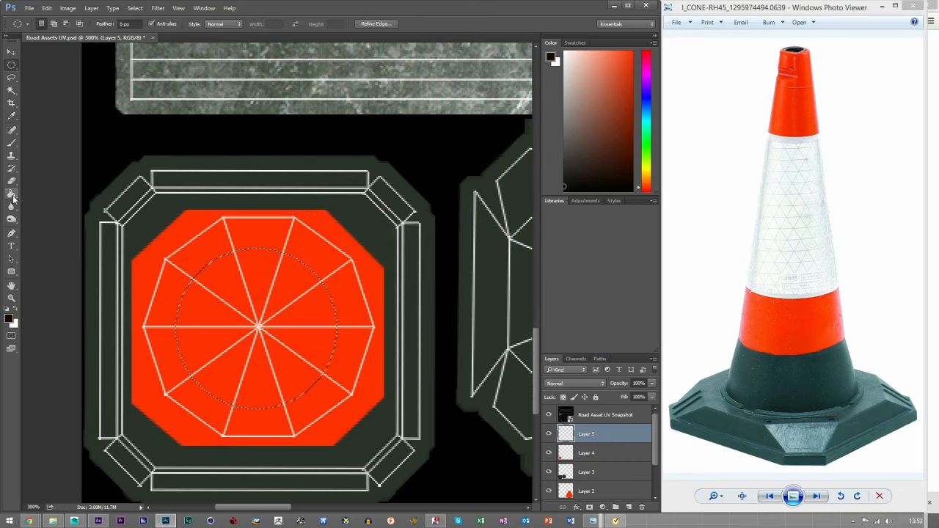
key(g)
click(330, 331)
click(10, 68)
key(ctrl+d)
Step: Nudge the black circle with Free Transform so it is centred on the base shell's UV centre point
click(12, 51)
key(ctrl+t)
drag(280, 351, 281, 349)
key(Up)
key(Right)
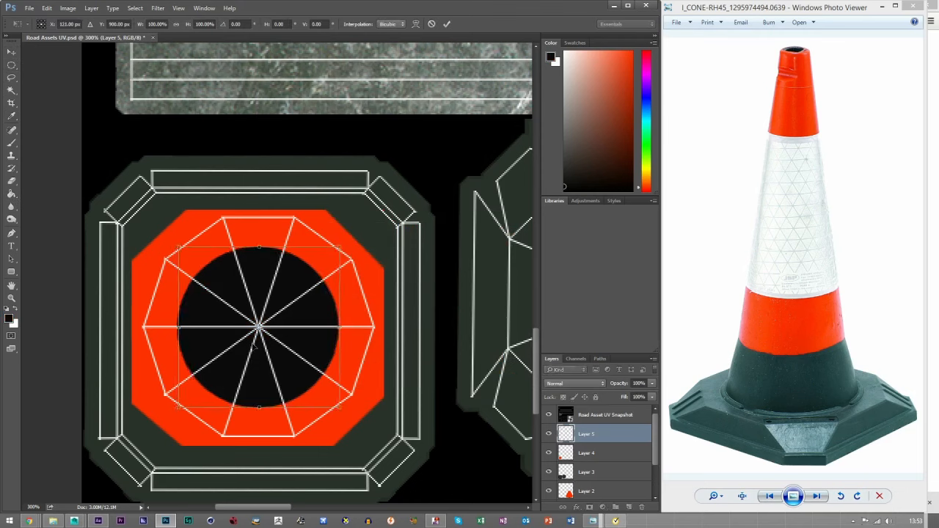
key(Left)
key(Right)
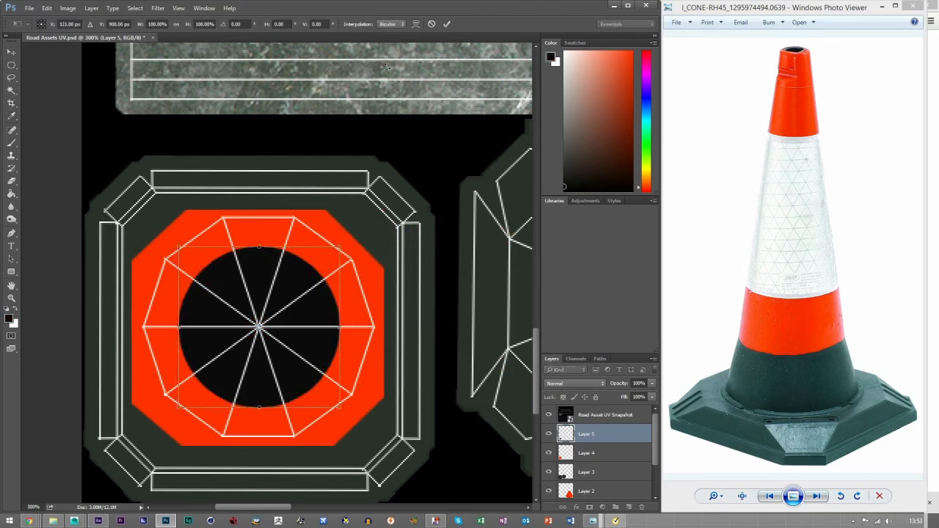
click(446, 24)
Step: Fit the whole texture in view and examine it with the UV snapshot layer hidden and shown
click(12, 299)
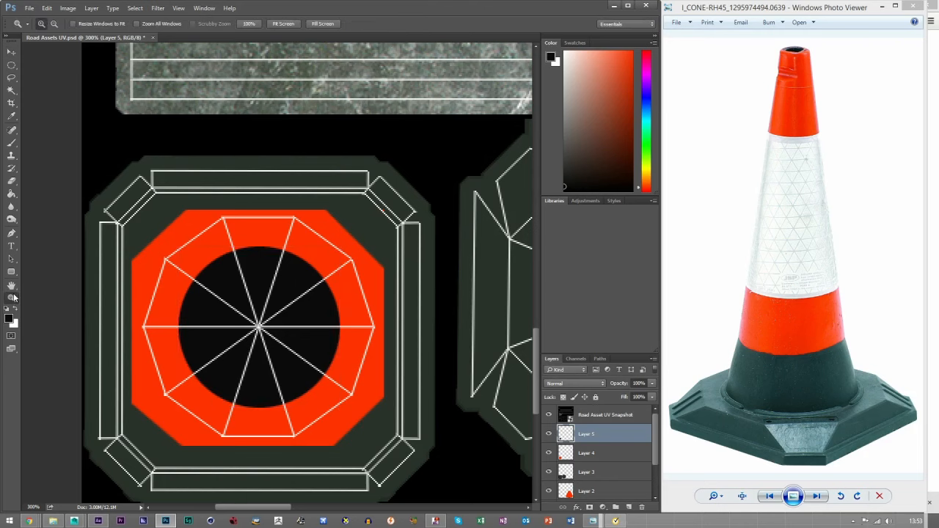
click(284, 23)
key(v)
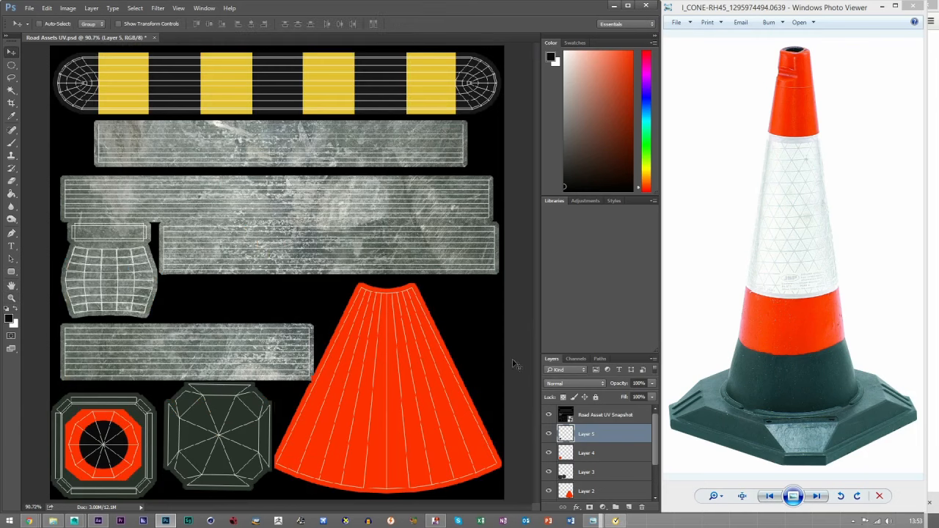
click(548, 415)
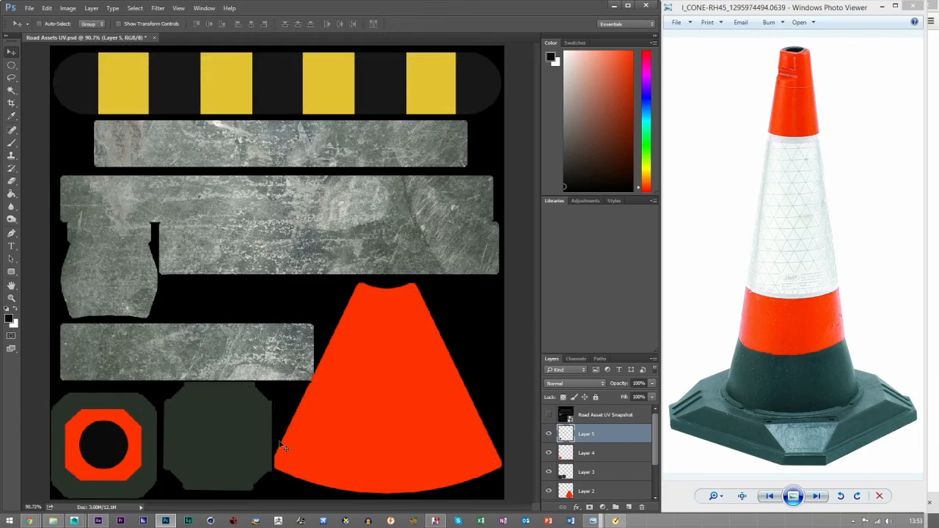
click(600, 462)
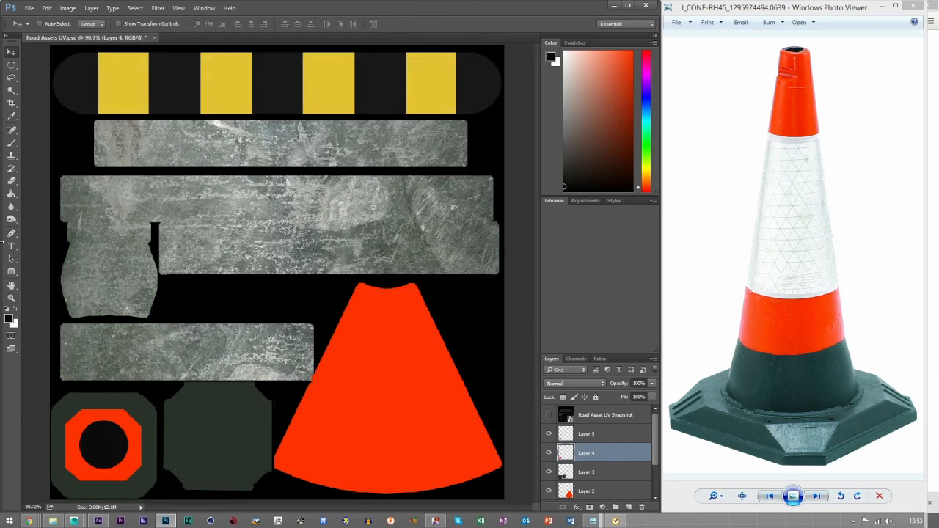
click(11, 180)
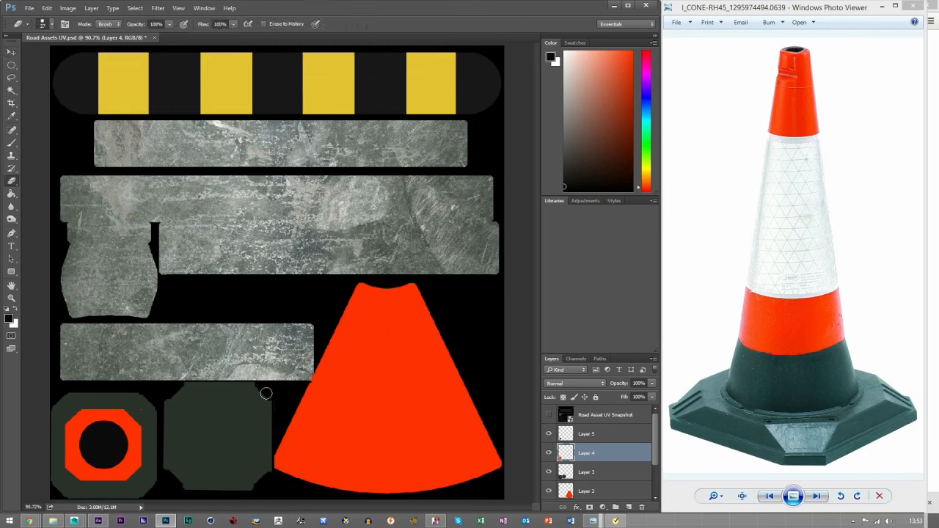
click(11, 52)
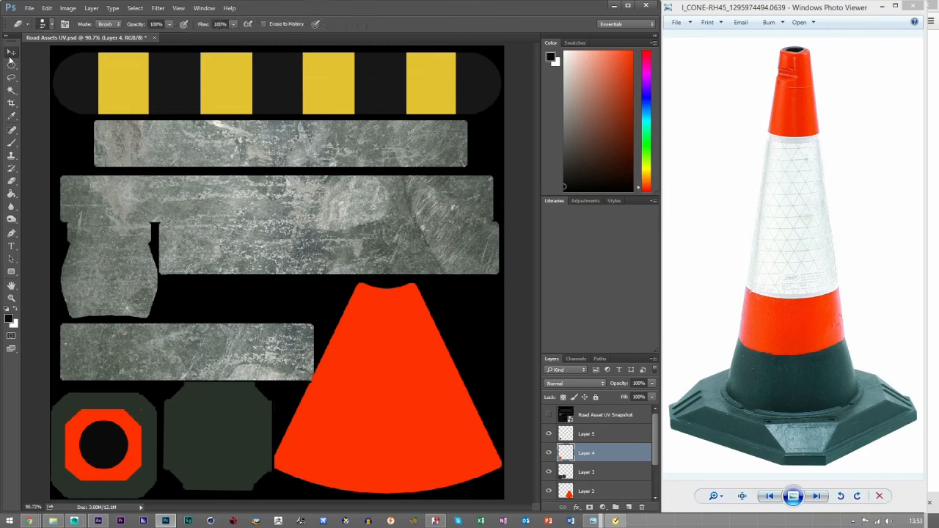
click(549, 415)
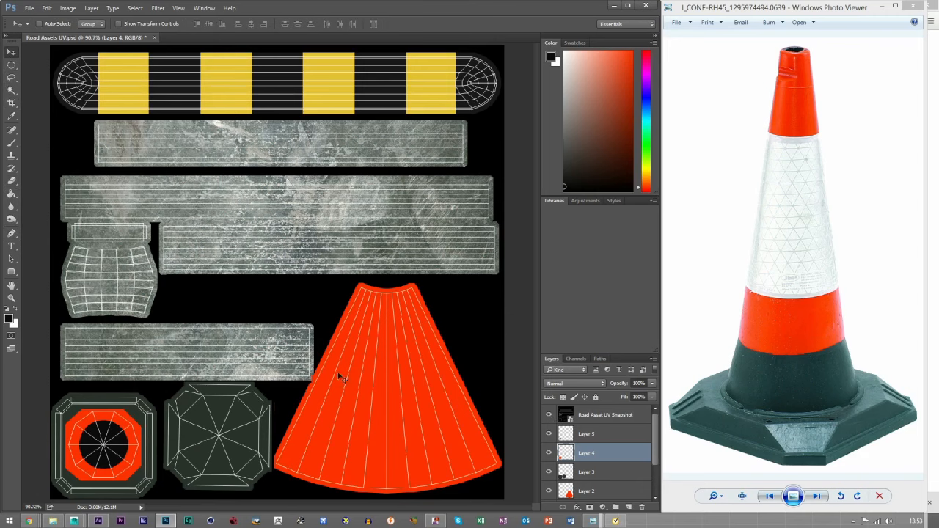
click(549, 415)
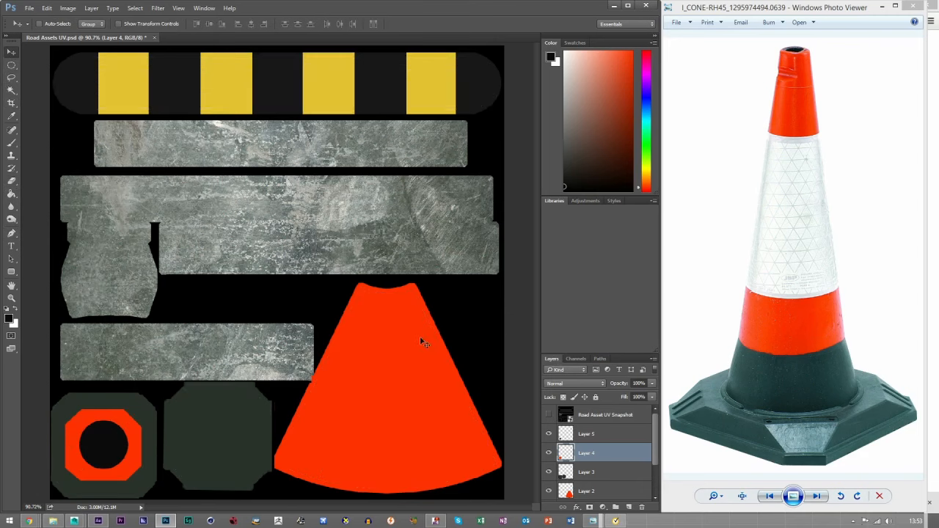
click(549, 416)
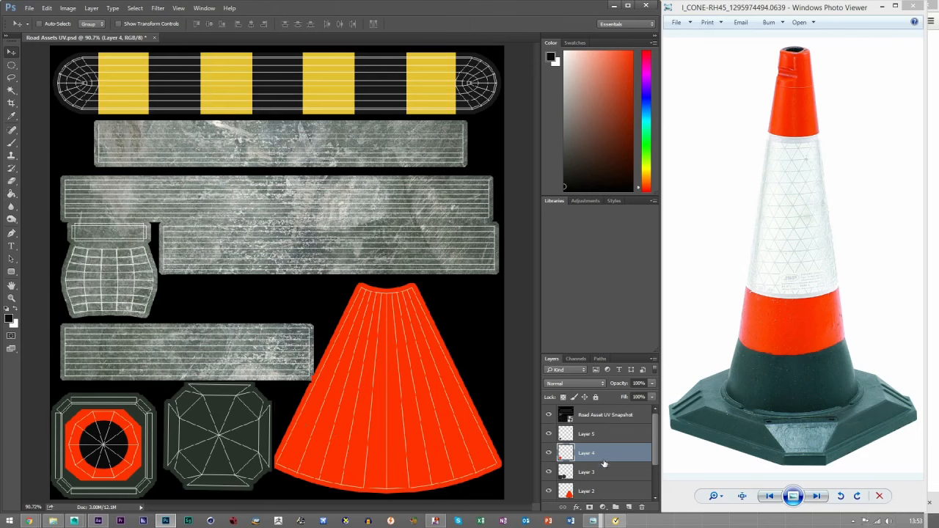
Step: Duplicate the orange-red cone body layer, Layer 2, and shift the copy upward to expose the shell's lower edge
click(591, 490)
key(ctrl+j)
key(shift+Up)
key(shift+Up)
key(shift+Up)
key(shift+Up)
key(shift+Up)
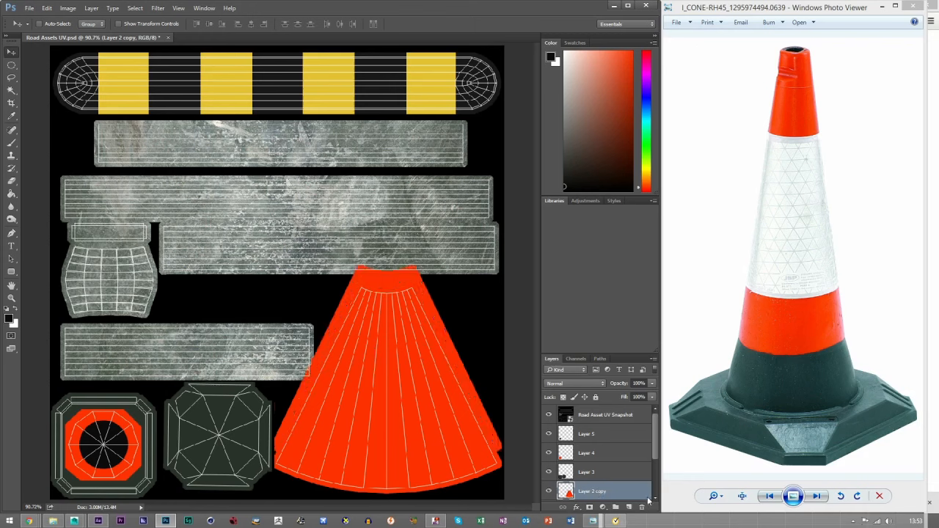
Step: Apply a Color Overlay of light grey c9c9c9 at 100% opacity to Layer 2 copy
double_click(641, 494)
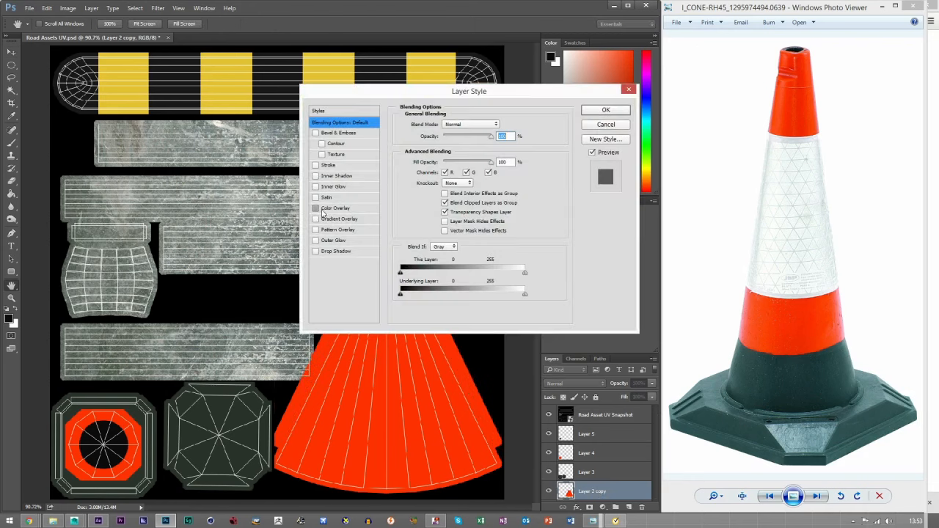
click(322, 212)
click(501, 124)
click(273, 267)
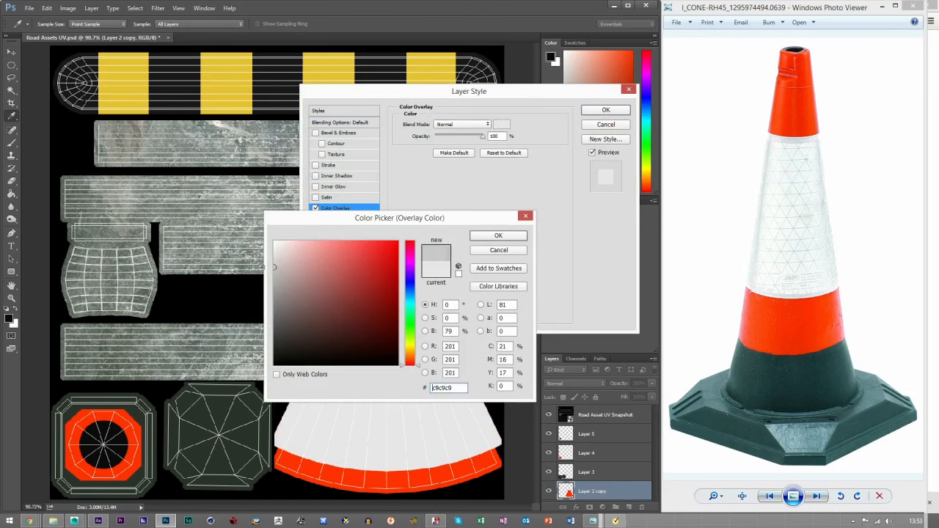
click(483, 236)
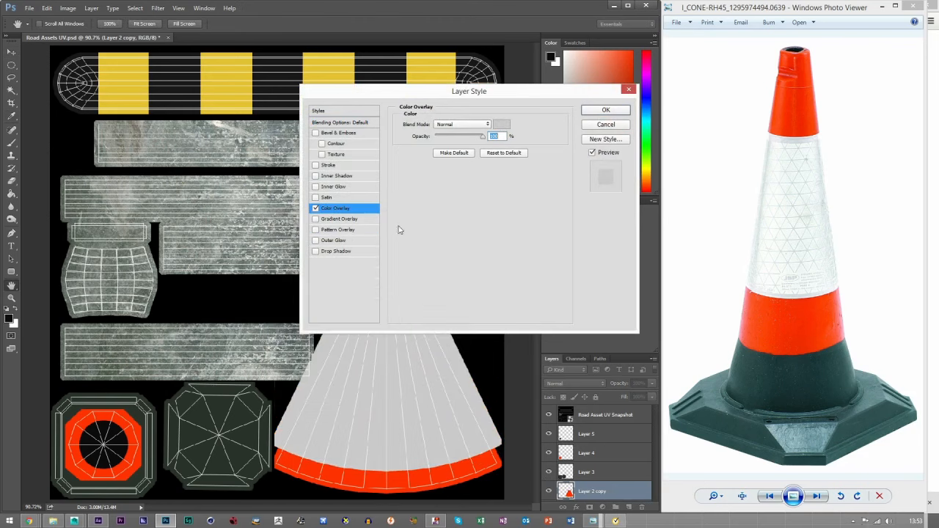
click(590, 112)
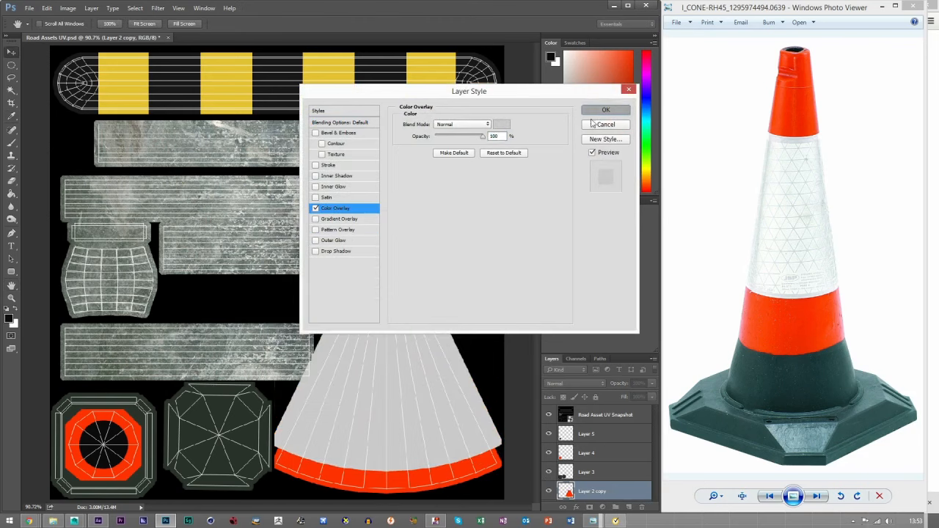
Step: Move the light grey cone copy further up, leaving a wide orange-red band along the cone shell's lower edge
key(shift+Up)
key(shift+Up)
key(shift+Up)
key(shift+Up)
key(shift+Up)
key(shift+Up)
key(shift+Up)
key(shift+Up)
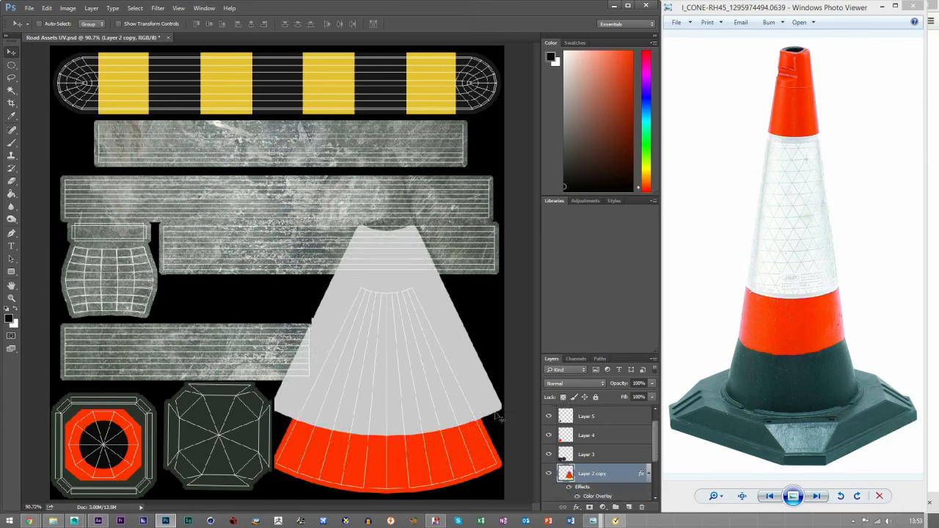
key(shift+Down)
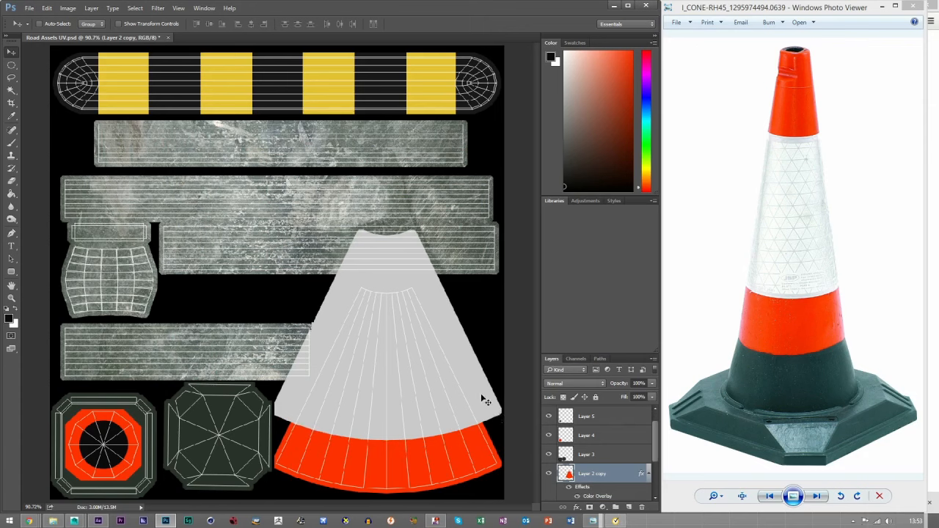
key(shift+Down)
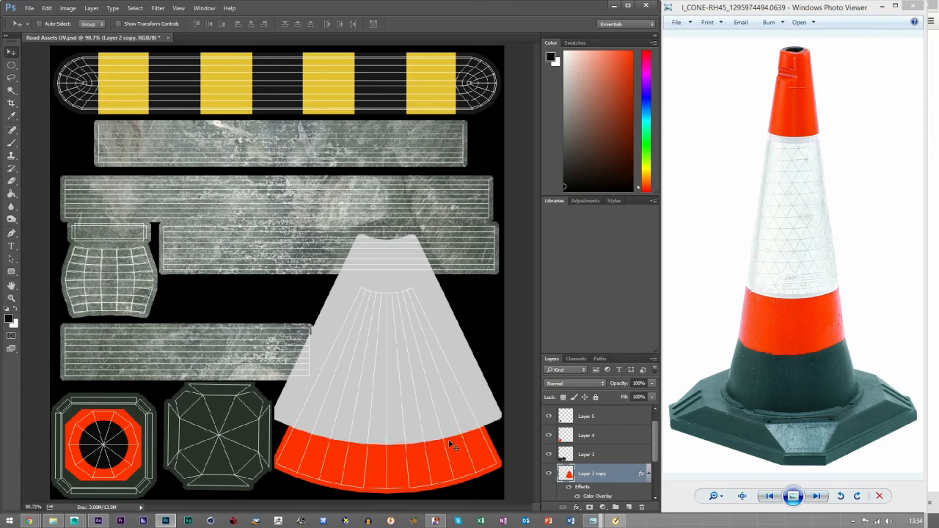
key(shift+Up)
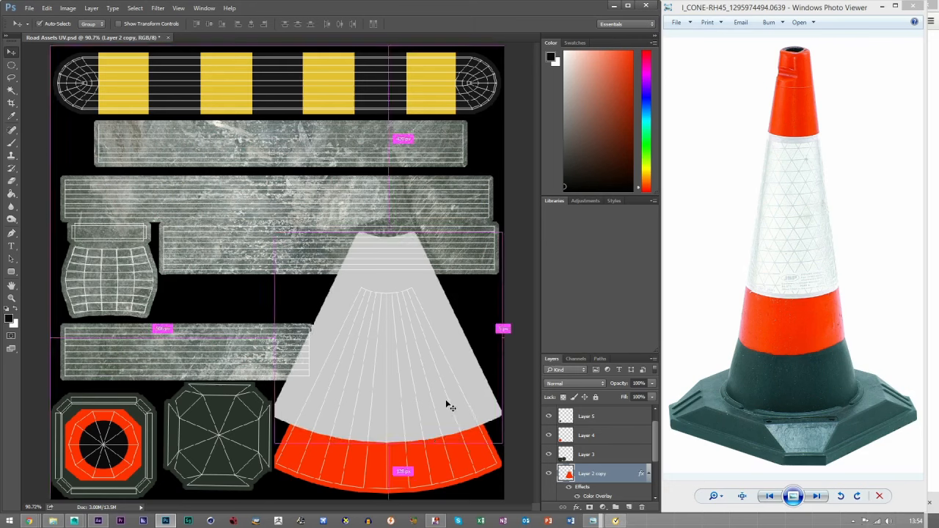
Step: Duplicate the light grey Layer 2 copy and shift the duplicate well upward to mark the reflective band's upper limit
key(alt+shift+Up)
key(shift+Up)
key(shift+Up)
key(shift+Up)
key(shift+Up)
key(shift+Up)
key(shift+Up)
key(shift+Up)
key(shift+Up)
key(shift+Up)
key(shift+Up)
key(shift+Up)
key(shift+Up)
key(shift+Up)
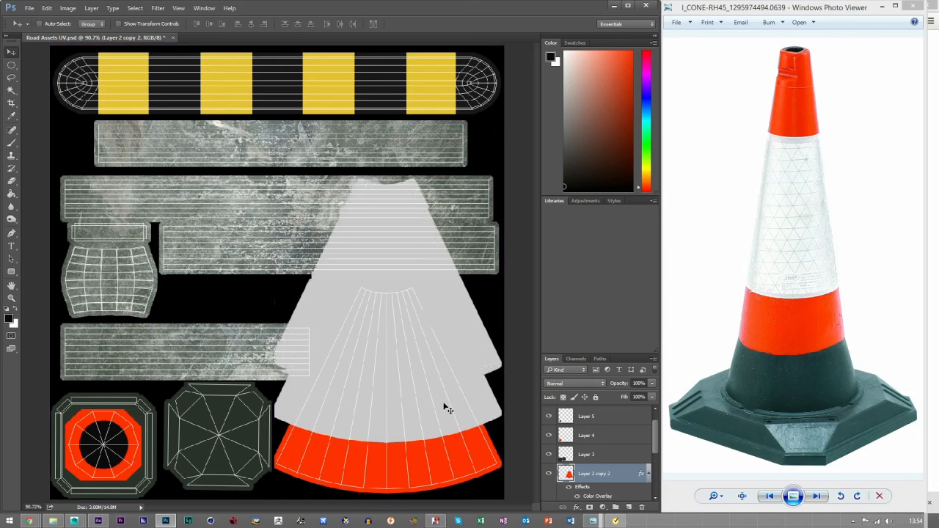
Step: Change the Color Overlay of Layer 2 copy 2 to bright green 1eff00
double_click(621, 474)
click(335, 208)
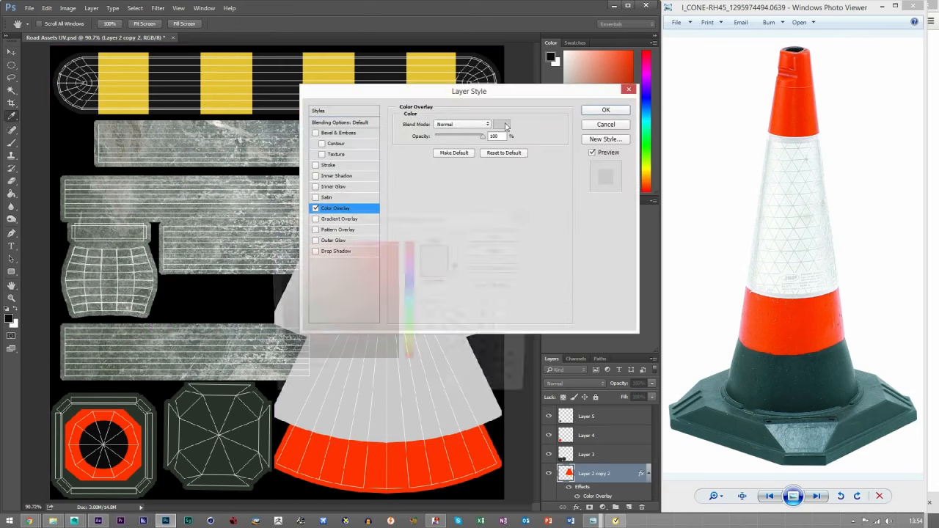
click(409, 326)
click(396, 243)
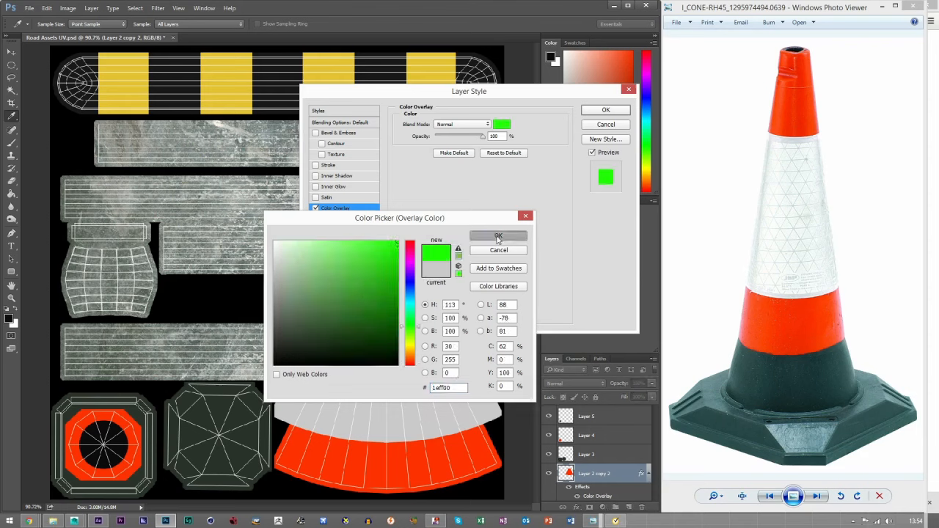
click(498, 237)
click(606, 109)
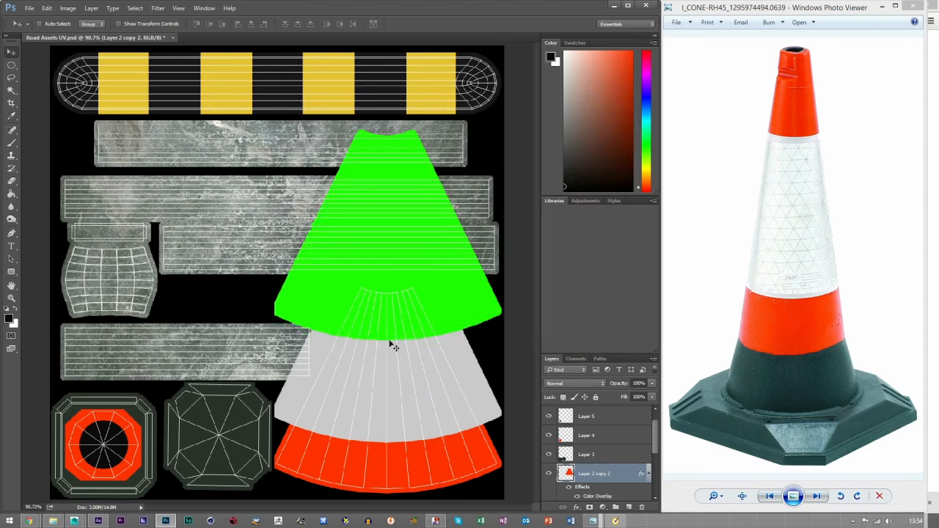
Step: Fine-position the green cone copy vertically so its lower edge marks the top of the grey band
key(shift+Down)
key(Up)
key(Up)
key(Up)
Step: Select the green shape, remove its area from the grey Layer 2 copy, and delete the green Layer 2 copy 2
click(8, 90)
click(457, 298)
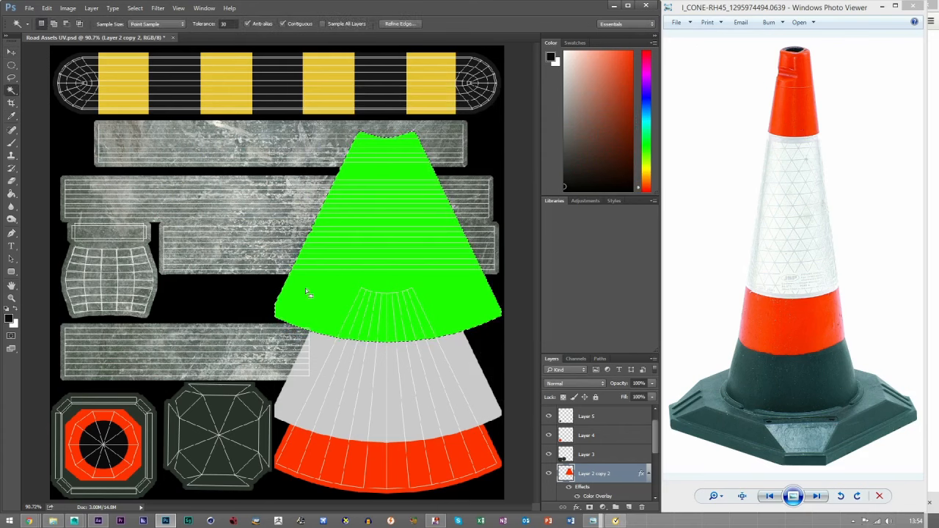
click(11, 53)
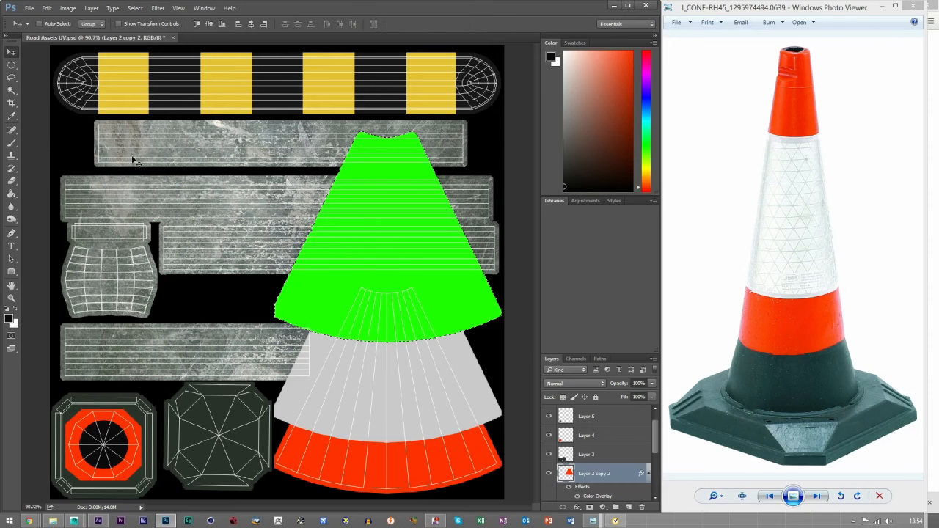
click(11, 66)
scroll(594, 456, down, 1)
scroll(594, 456, down, 1)
click(593, 473)
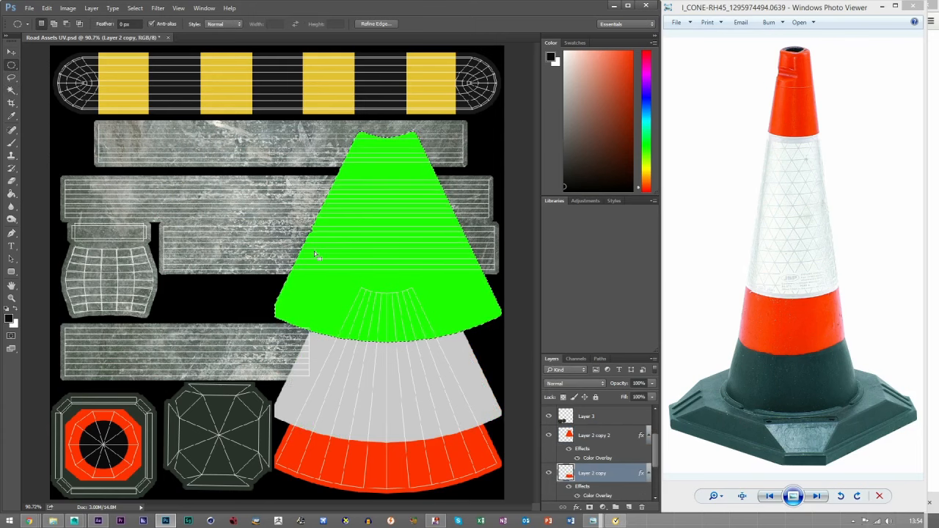
key(v)
click(590, 438)
key(Delete)
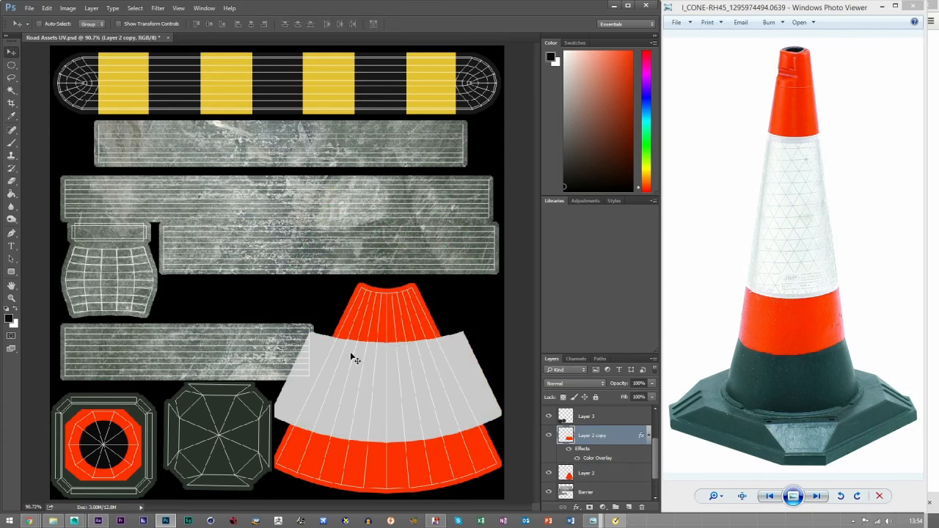
Step: Select the area outside the shells on the Road Asset UV Snapshot layer and contract the selection to leave a padding margin
click(10, 92)
scroll(587, 429, up, 3)
click(603, 415)
click(487, 308)
click(135, 8)
mouse_move(167, 135)
click(253, 164)
key(Return)
key(m)
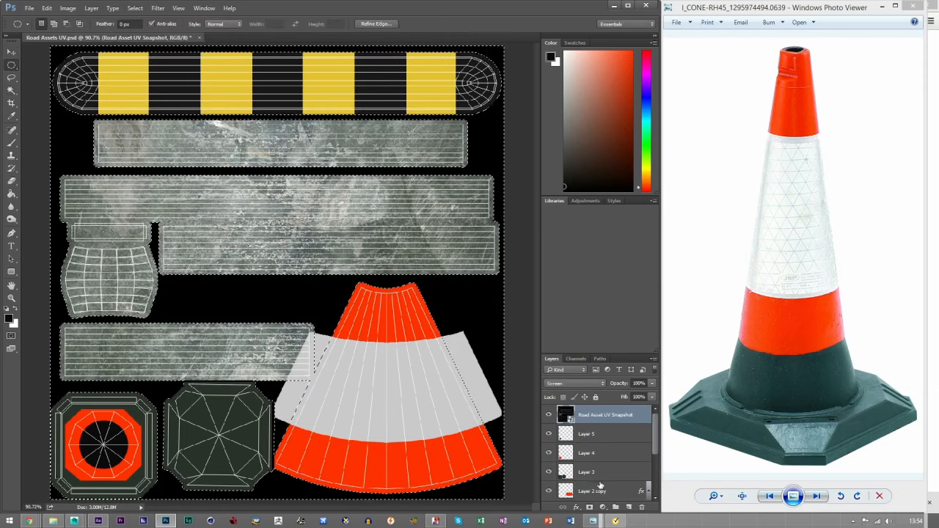
Step: Delete the grey on Layer 2 copy that spills outside the padded cone shell and clear the selection
click(599, 487)
scroll(600, 487, down, 1)
click(551, 474)
click(551, 474)
click(359, 284)
Step: Rasterize the layer style of Layer 2 copy and delete the leftover grey wedge over the lower metal strip
right_click(618, 441)
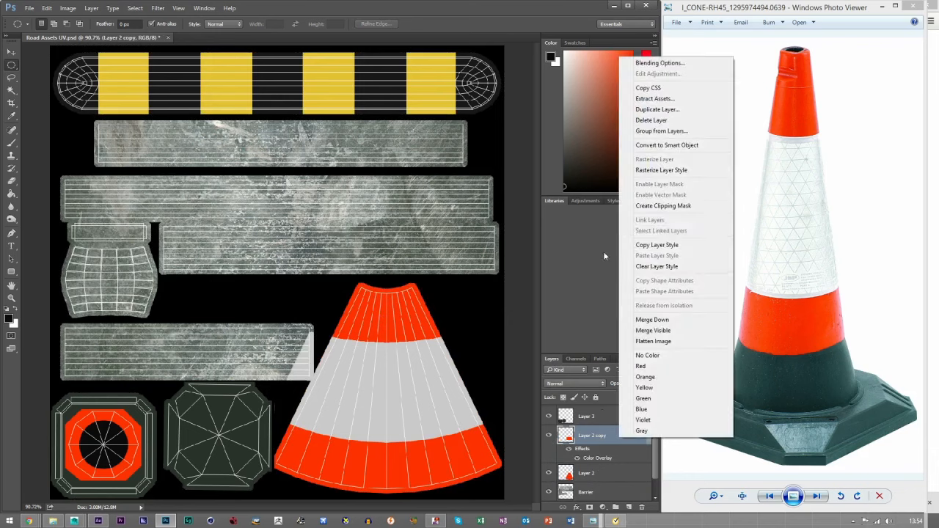
click(660, 171)
right_click(11, 66)
click(52, 64)
drag(263, 314, 314, 374)
key(Delete)
key(ctrl+d)
Step: Examine the finished cone bands with Layer 2 and the UV snapshot layer each hidden and shown
click(12, 180)
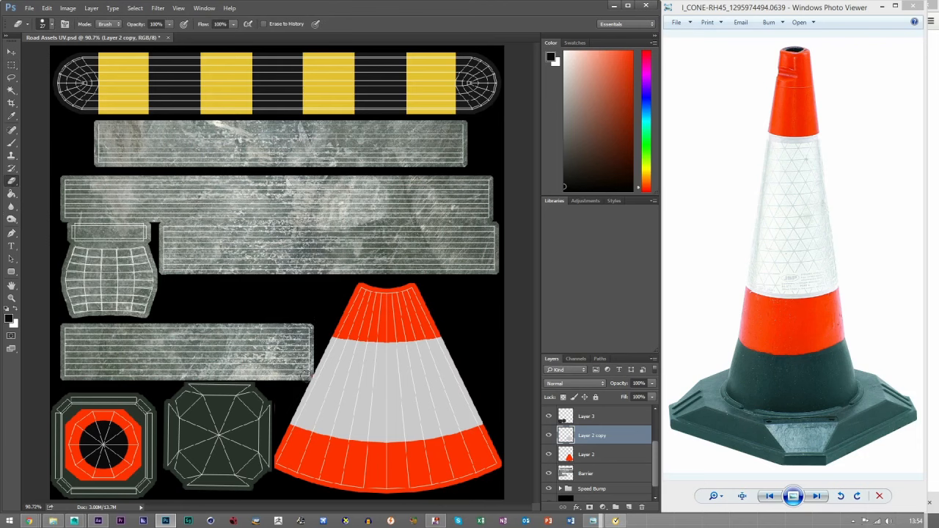
click(548, 454)
click(548, 455)
click(587, 454)
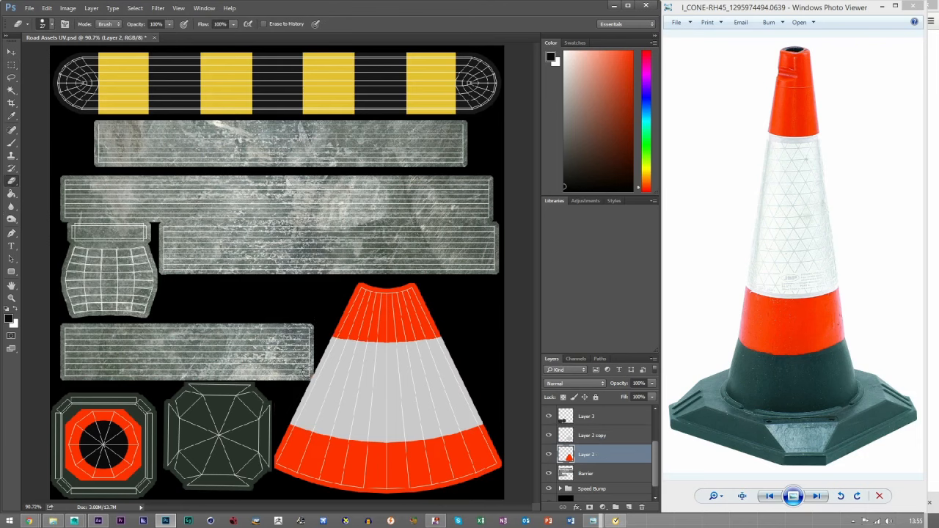
click(11, 53)
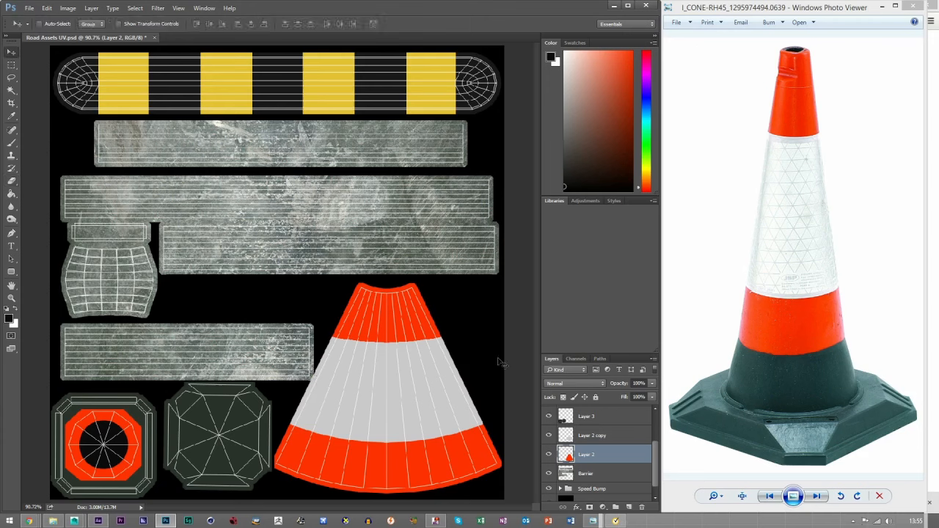
scroll(552, 433, up, 3)
click(548, 416)
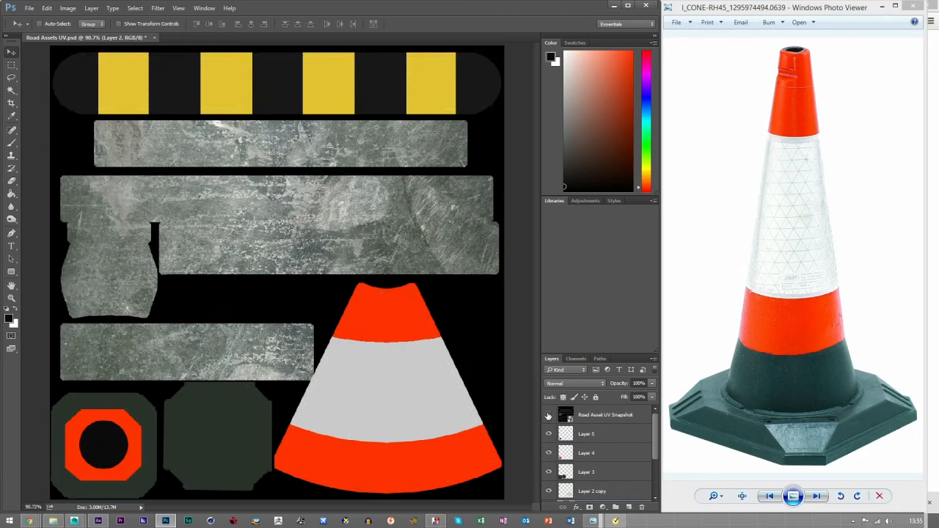
click(548, 415)
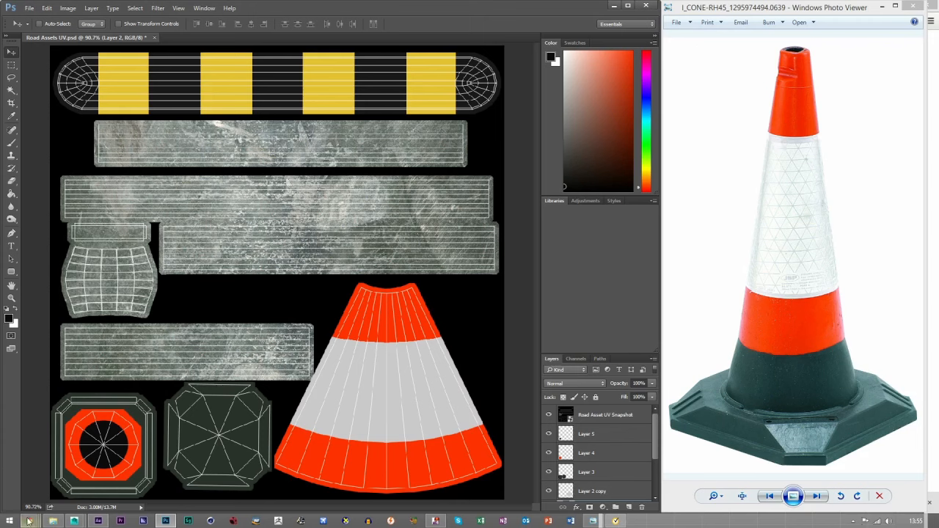
Step: Switch to Chrome and close the full-size metal texture image
mouse_move(28, 521)
click(273, 468)
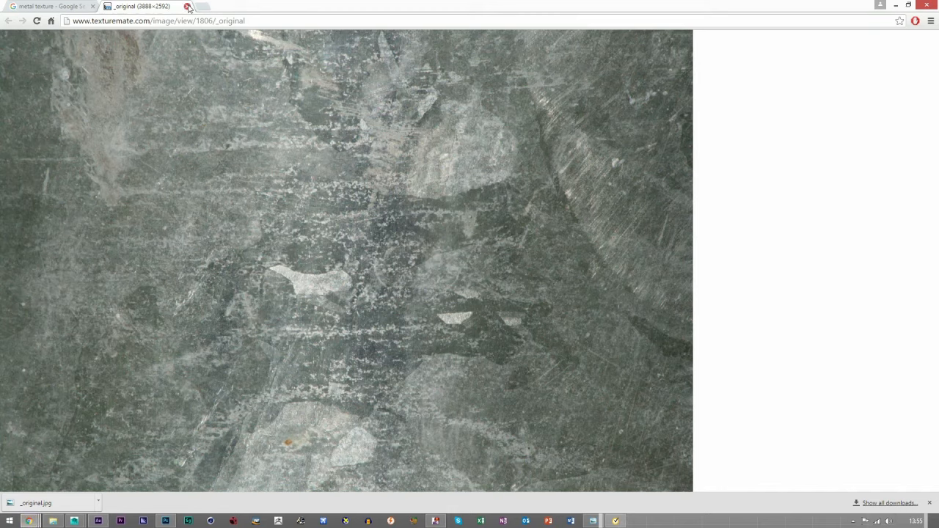
click(188, 6)
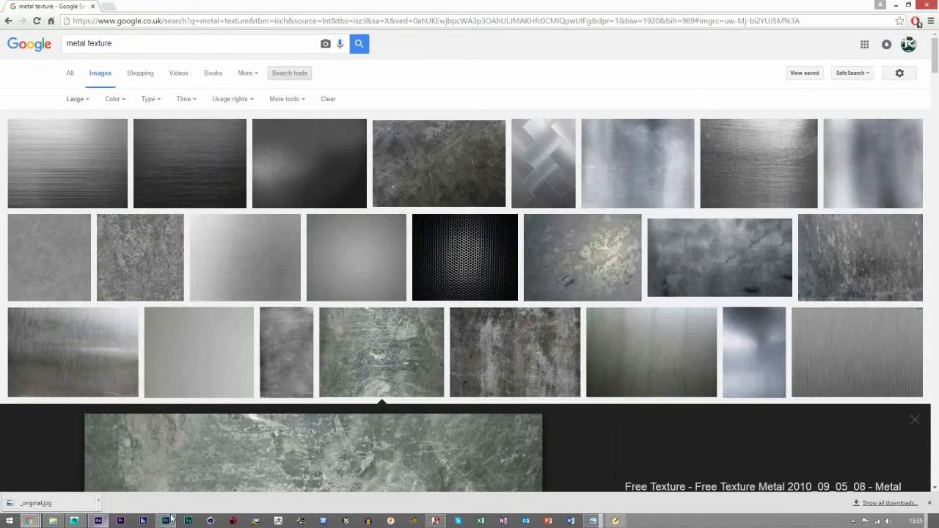
click(167, 520)
click(13, 272)
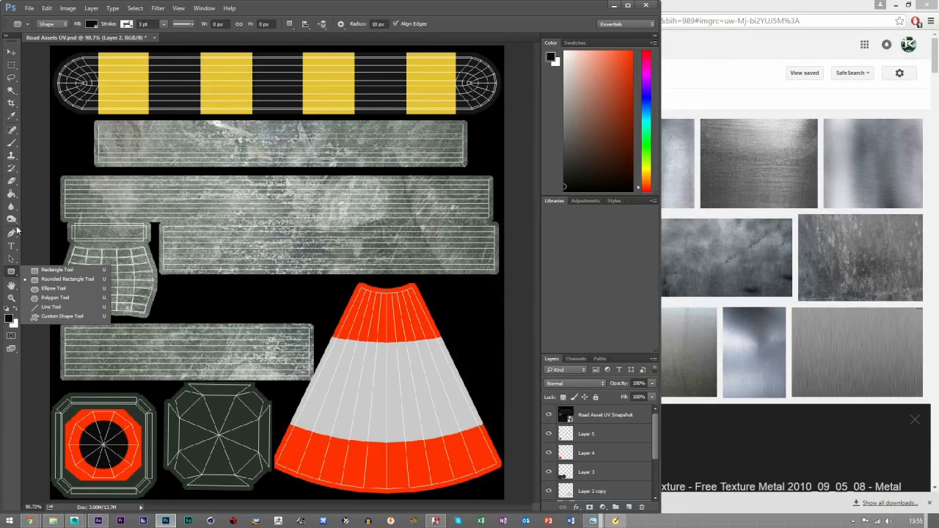
click(30, 520)
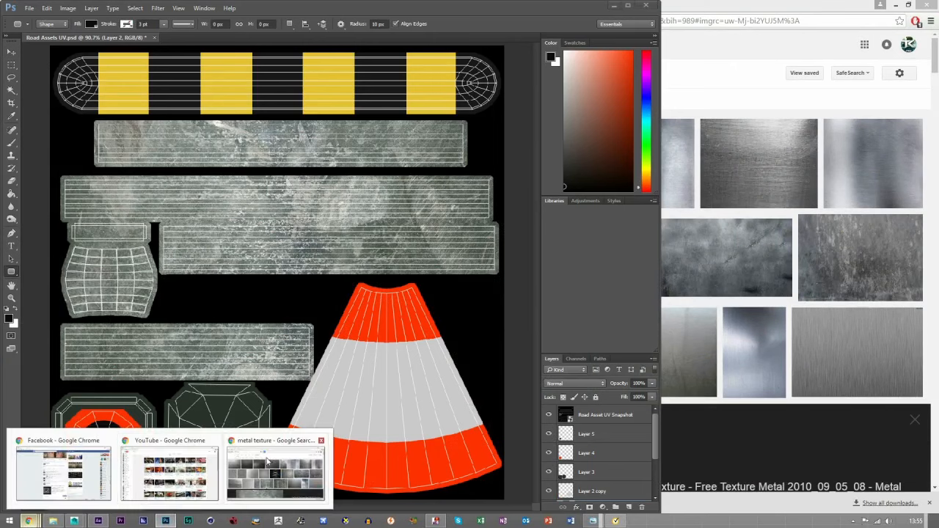
Step: Search Google Images in Chrome for "triangle shape pattern"
click(272, 470)
key(ctrl+a)
text(triangle shape)
key(Return)
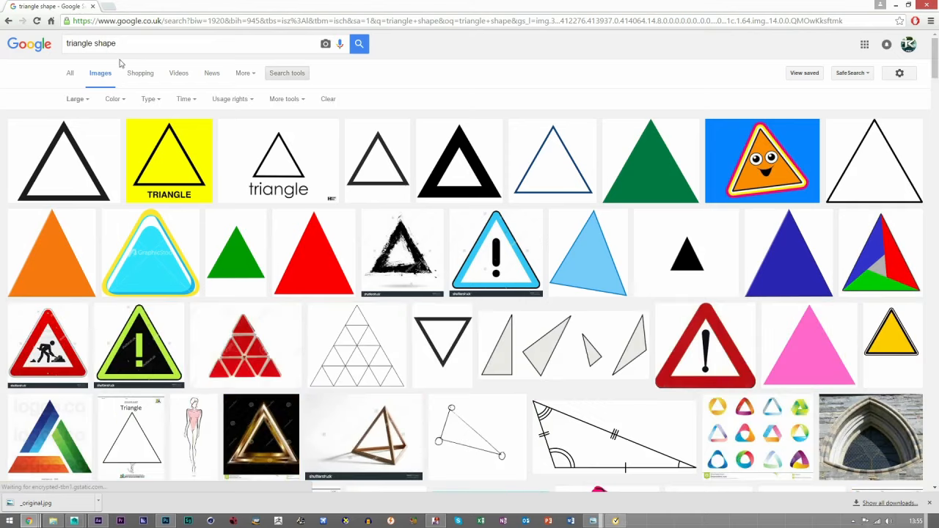
click(133, 44)
text(pattern)
key(Return)
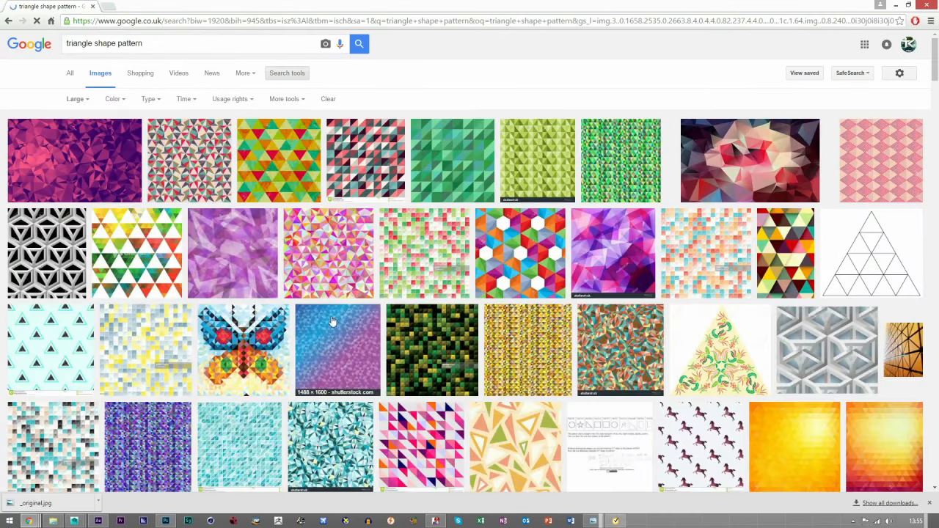
Step: Open the outlined triangle grid result at full size and save it as triangles-1.gif
click(856, 260)
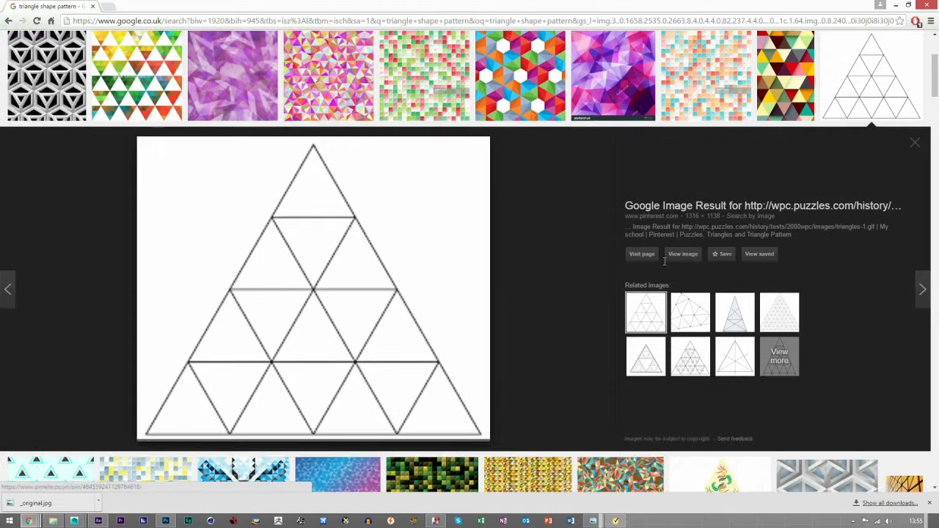
click(675, 254)
right_click(295, 204)
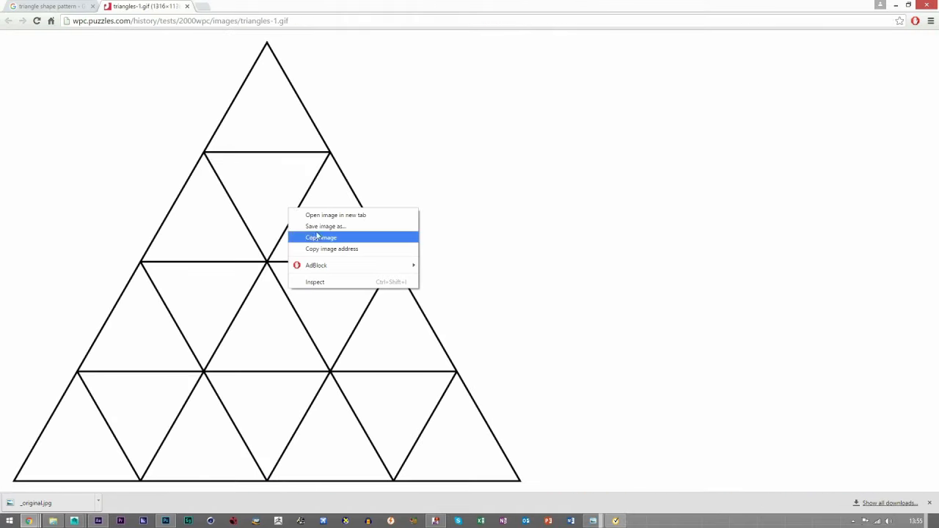
click(312, 226)
click(618, 401)
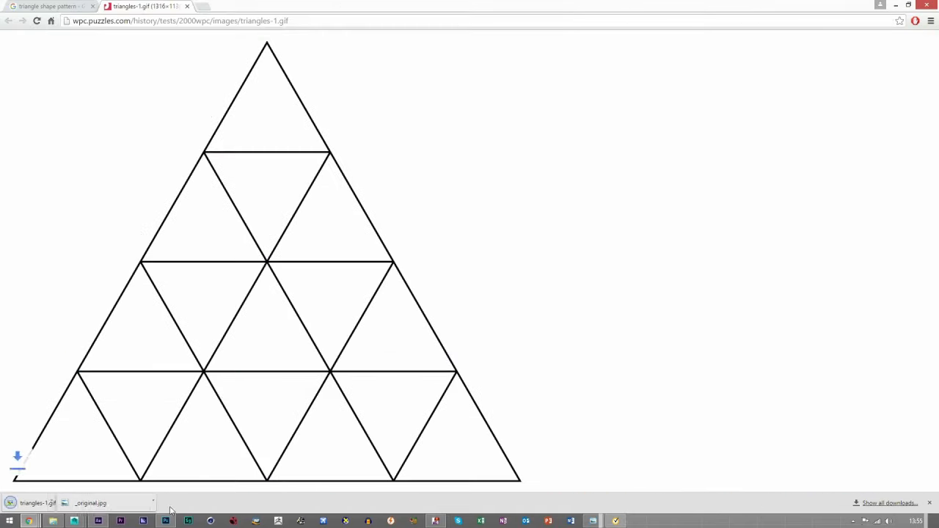
Step: Switch to Photoshop and place the triangles-1 GIF from the Desktop as an embedded image in the texture
click(165, 520)
click(29, 8)
click(48, 180)
drag(469, 121, 500, 192)
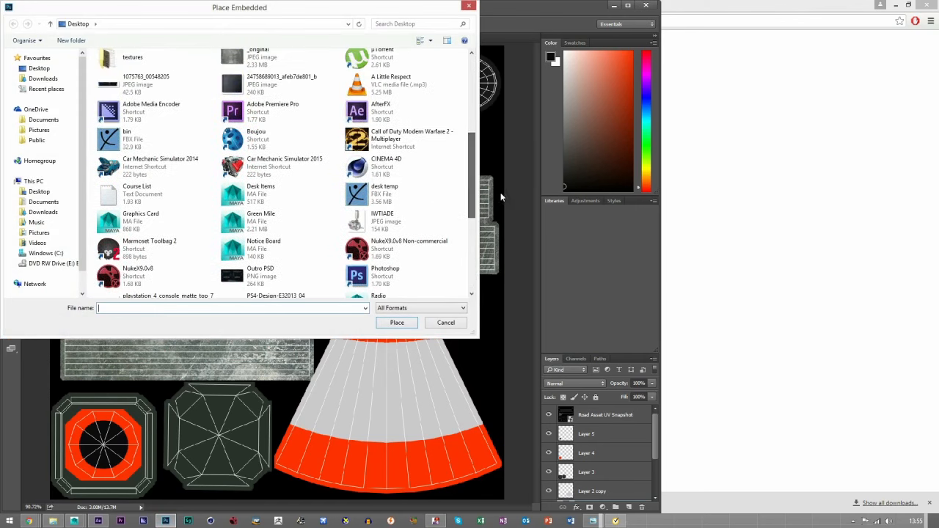
click(35, 69)
click(31, 80)
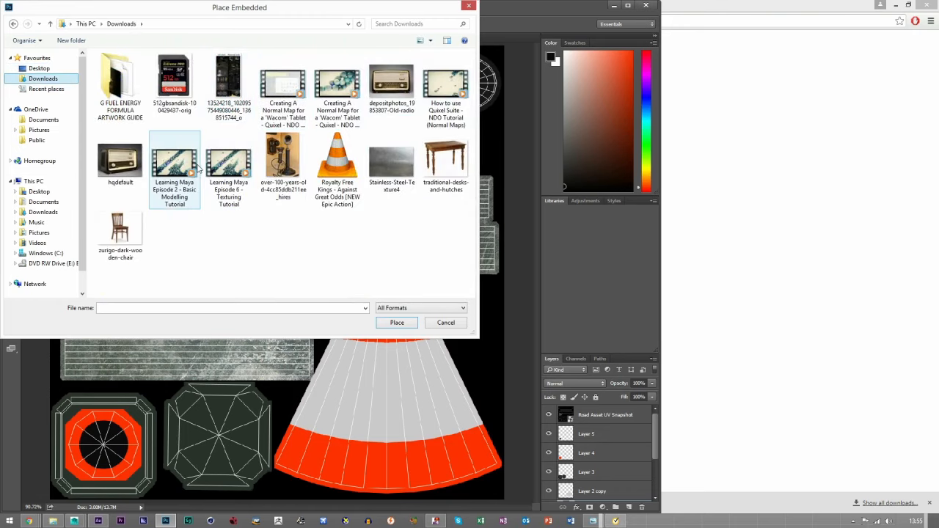
click(35, 57)
click(39, 68)
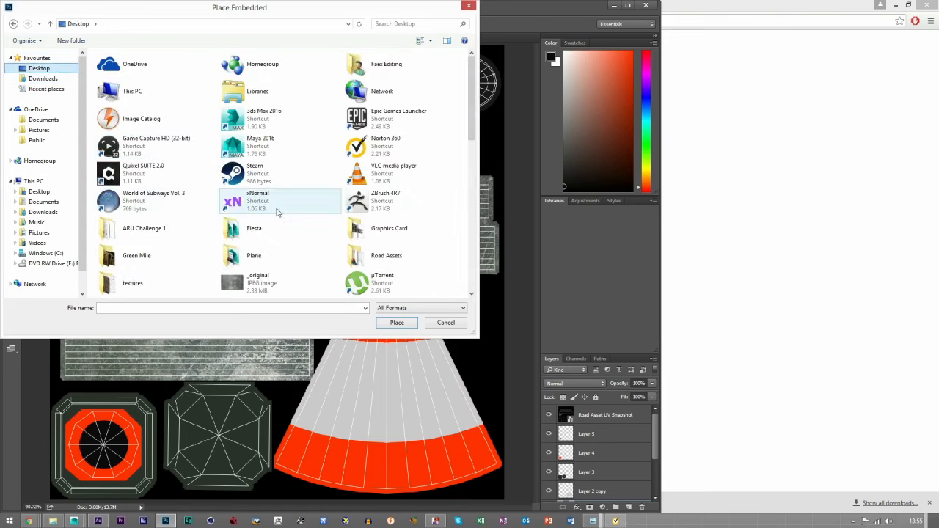
click(286, 253)
scroll(291, 247, down, 3)
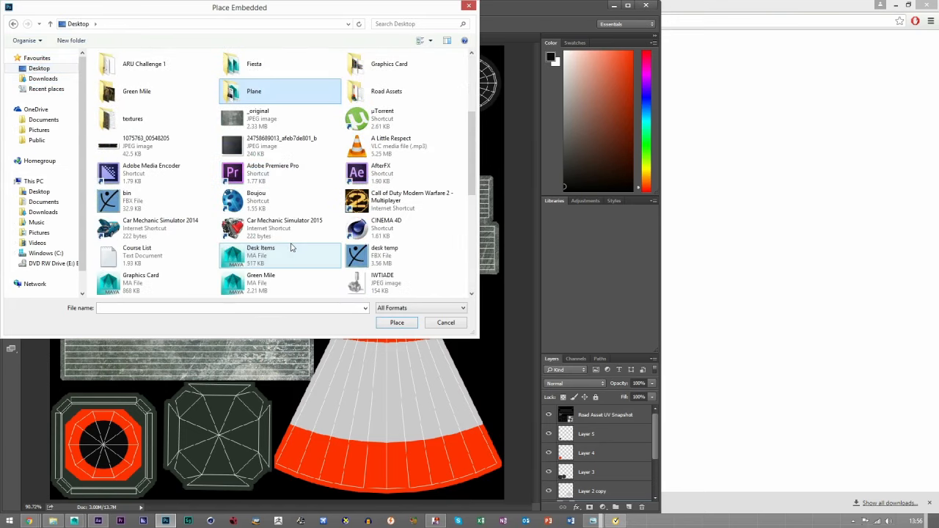
scroll(290, 247, down, 2)
scroll(290, 247, down, 4)
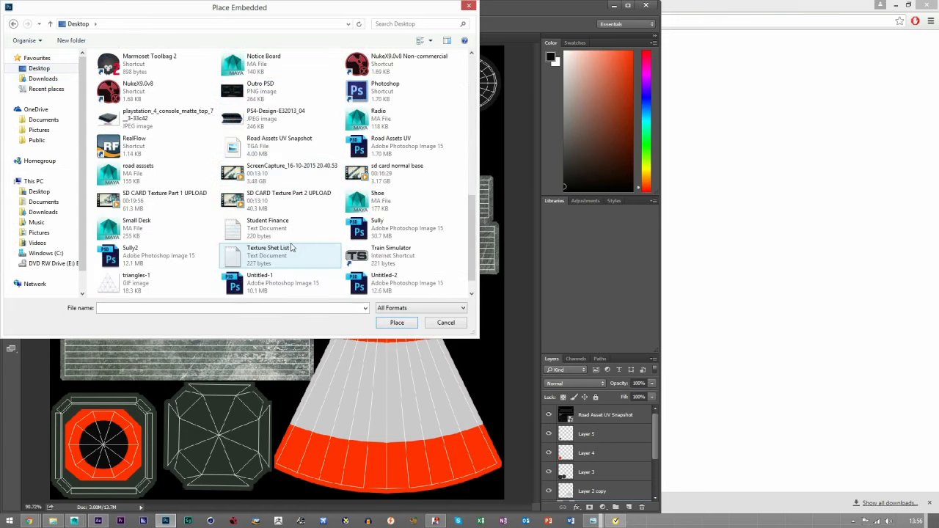
double_click(165, 269)
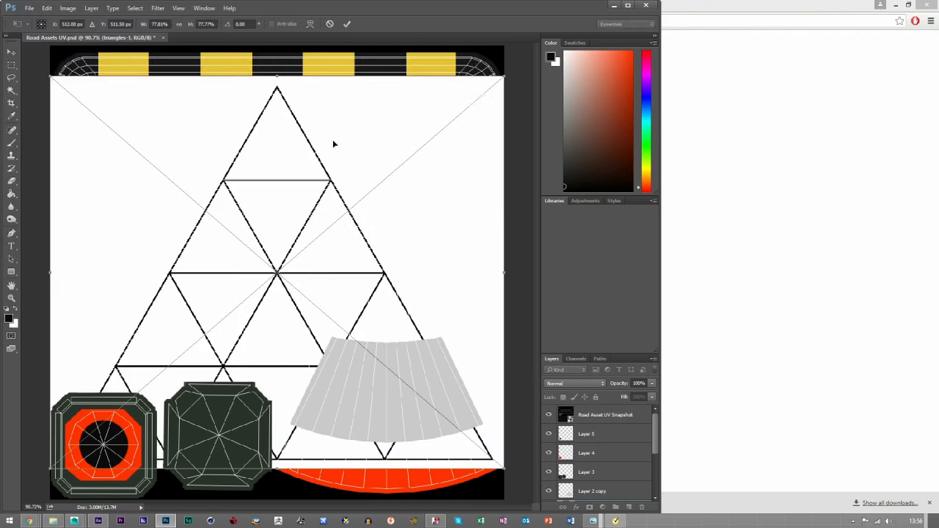
click(348, 26)
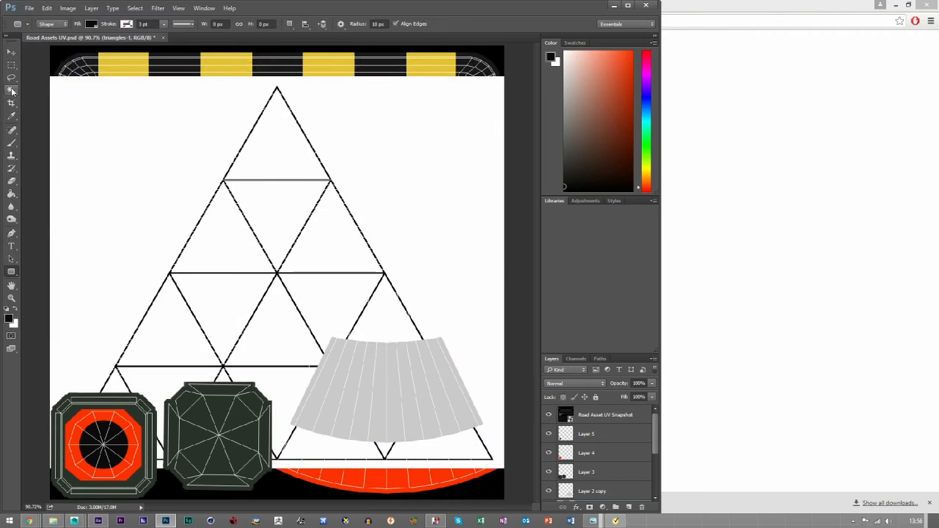
Step: Rasterize the triangles-1 layer and move it above Layer 2 copy in the layer stack
click(11, 91)
click(218, 130)
scroll(594, 437, down, 2)
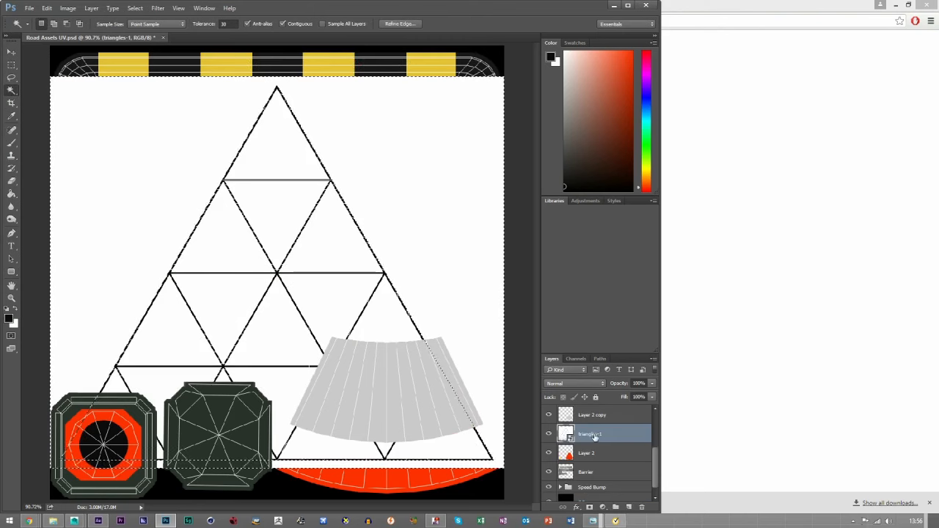
right_click(595, 437)
click(627, 181)
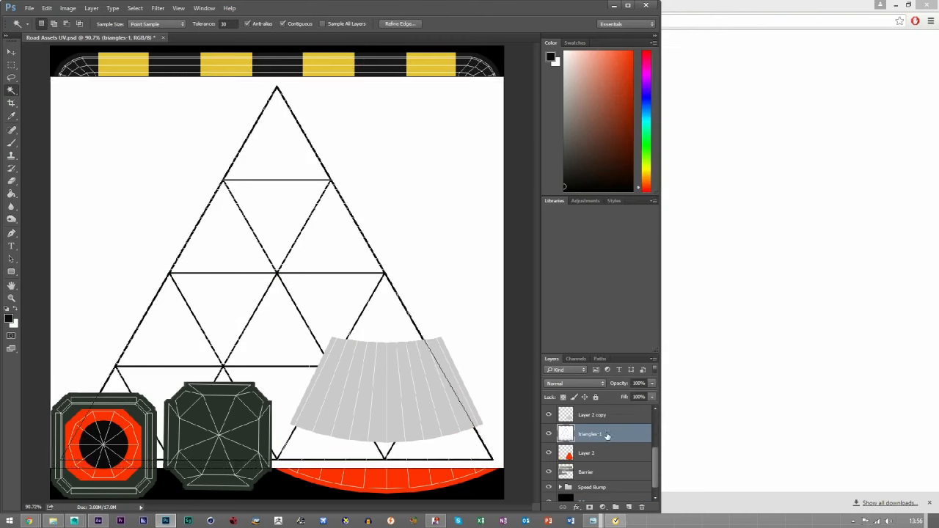
scroll(608, 440, up, 1)
drag(606, 454, 606, 433)
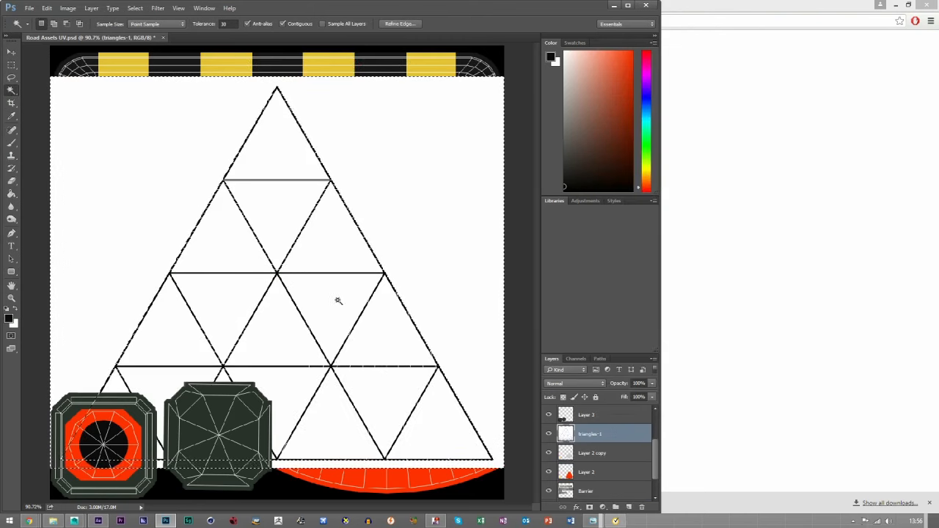
Step: Delete the white background and the white fill inside every triangle on the triangles-1 layer, leaving only the black lines selected by nothing
key(Delete)
click(331, 215)
key(Delete)
click(281, 157)
key(Delete)
click(267, 211)
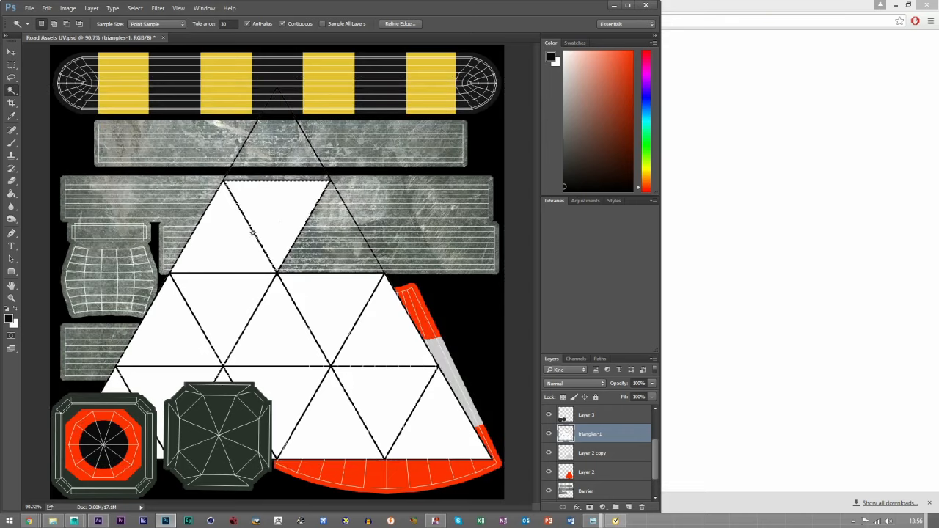
key(Delete)
click(227, 242)
key(Delete)
click(163, 335)
key(Delete)
click(160, 391)
key(Delete)
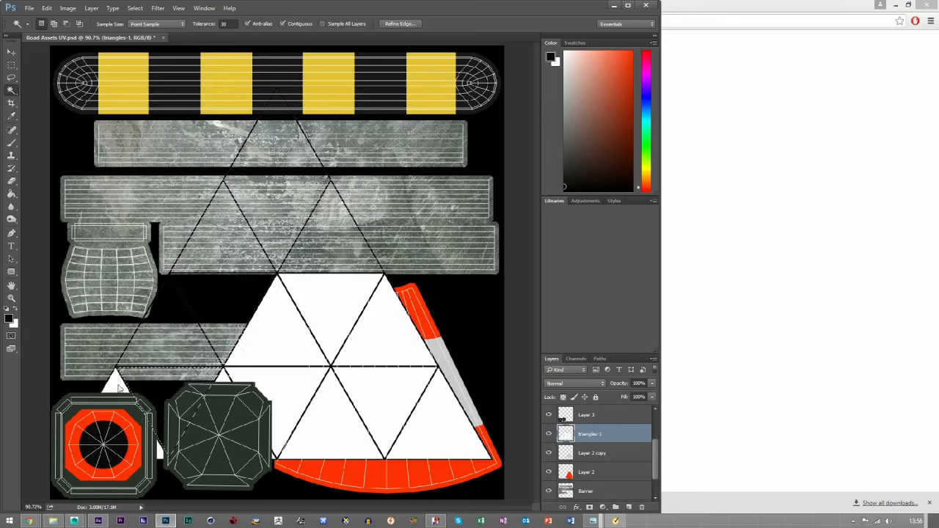
click(118, 387)
key(Delete)
click(270, 380)
key(Delete)
click(224, 379)
key(Delete)
click(325, 414)
key(Delete)
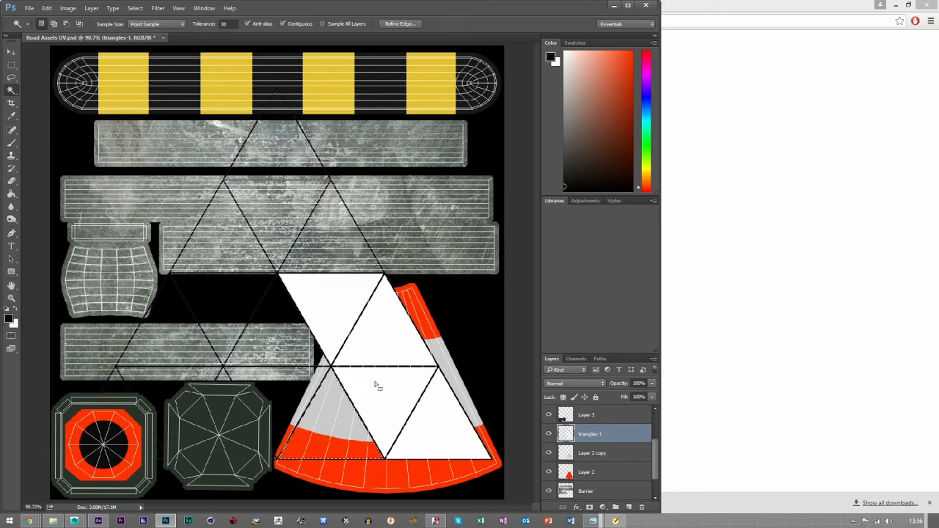
click(377, 386)
key(Delete)
click(381, 334)
key(Delete)
key(Delete)
key(ctrl+d)
Step: Apply a solid black Color Overlay at 100% opacity to the triangles-1 layer
click(11, 51)
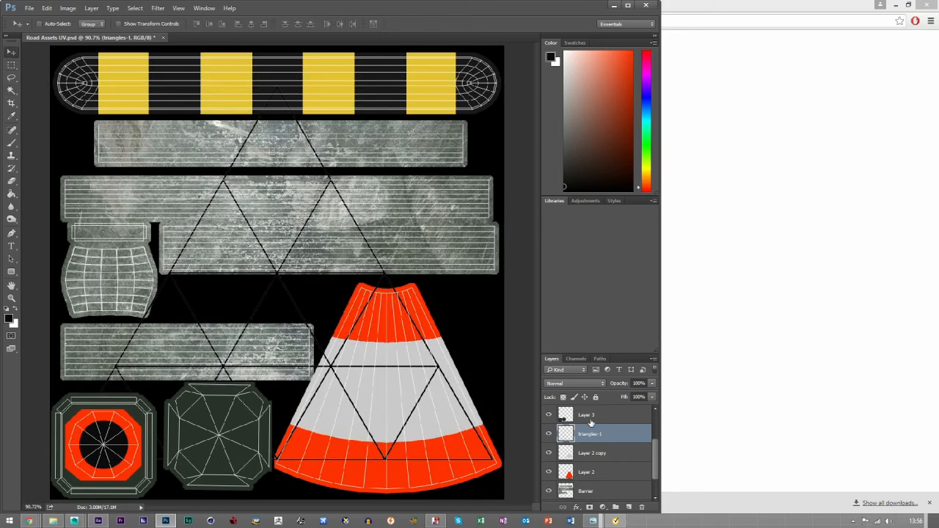
double_click(625, 433)
click(335, 208)
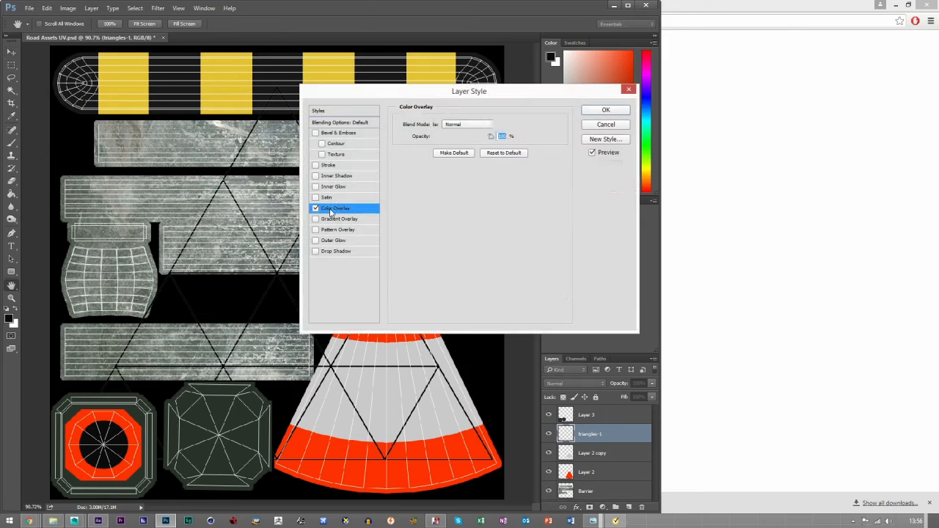
click(502, 127)
click(257, 262)
mouse_move(279, 282)
mouse_down()
mouse_move(266, 278)
mouse_move(298, 323)
mouse_move(227, 368)
mouse_up()
click(496, 235)
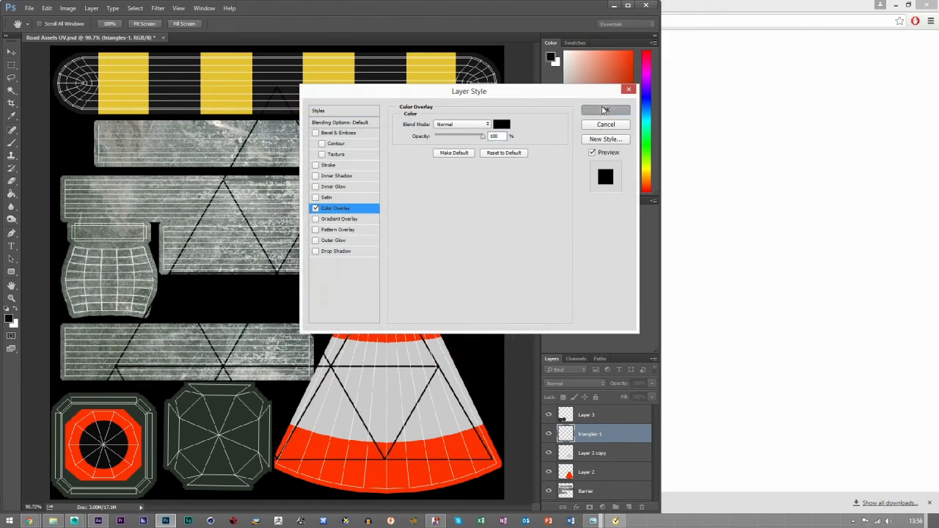
click(606, 110)
Step: Scale the triangle line grid down and place it over the cone's light grey band
key(v)
key(ctrl+t)
drag(496, 86, 158, 377)
drag(156, 417, 403, 364)
click(449, 24)
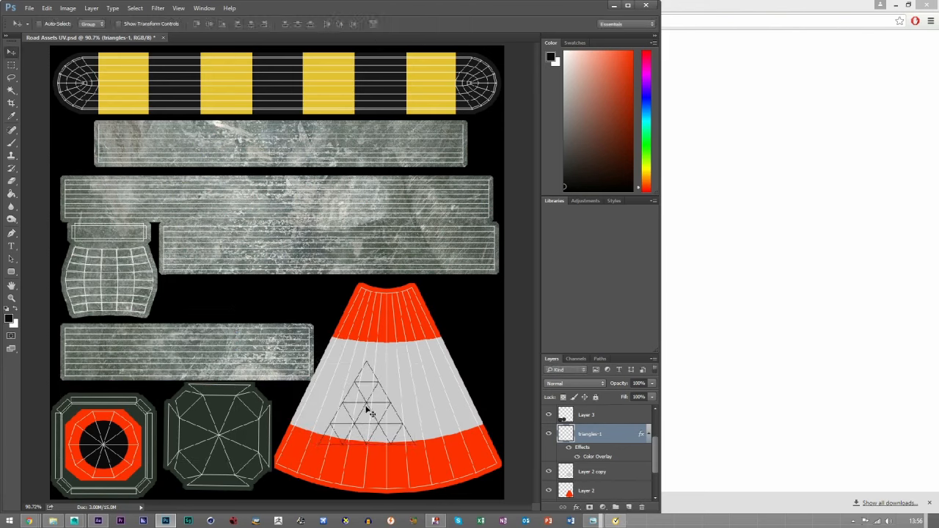
Step: Duplicate the triangle grid, rotate the copy upside down and fit it against the left edge of the original grid
key(ctrl+j)
drag(369, 420, 314, 378)
key(ctrl+t)
drag(386, 290, 270, 441)
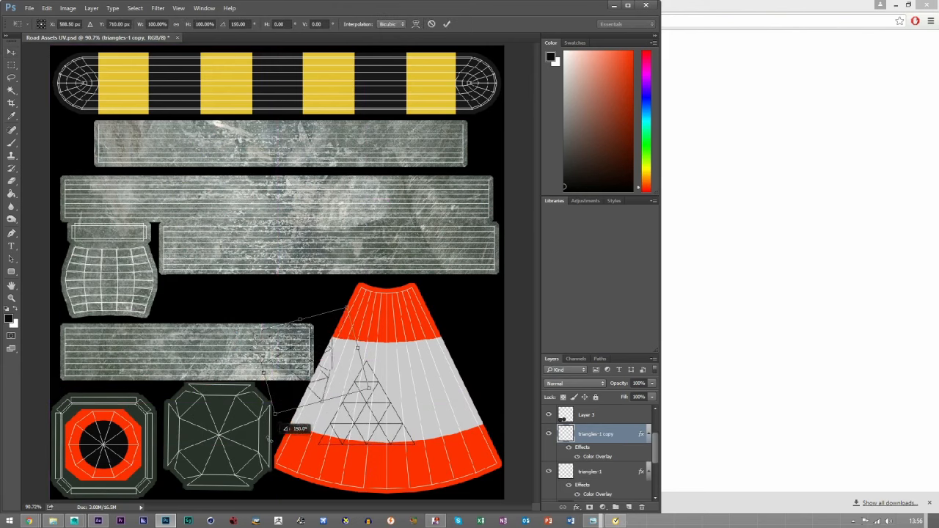
click(446, 24)
drag(317, 388, 300, 417)
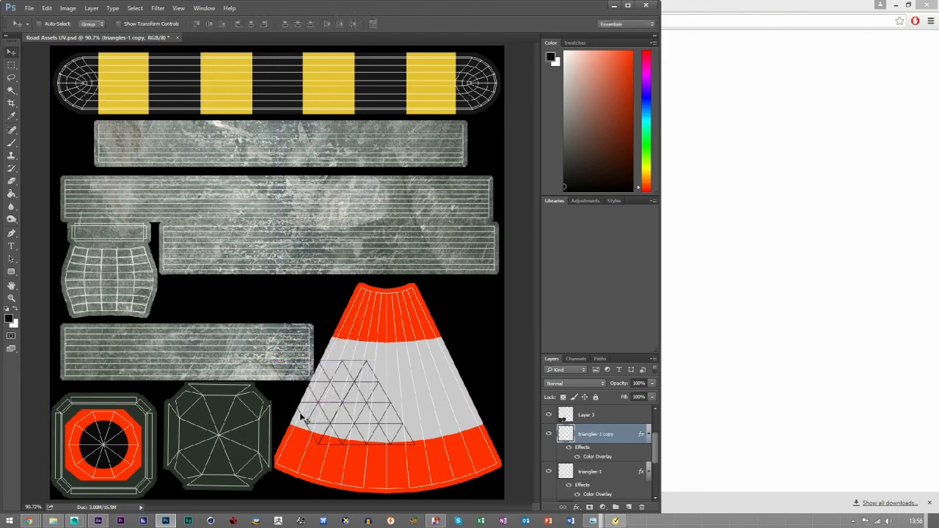
key(Down)
key(Left)
Step: Duplicate the inverted triangle grid and fit the copy against the right edge of the original grid
click(11, 298)
click(402, 420)
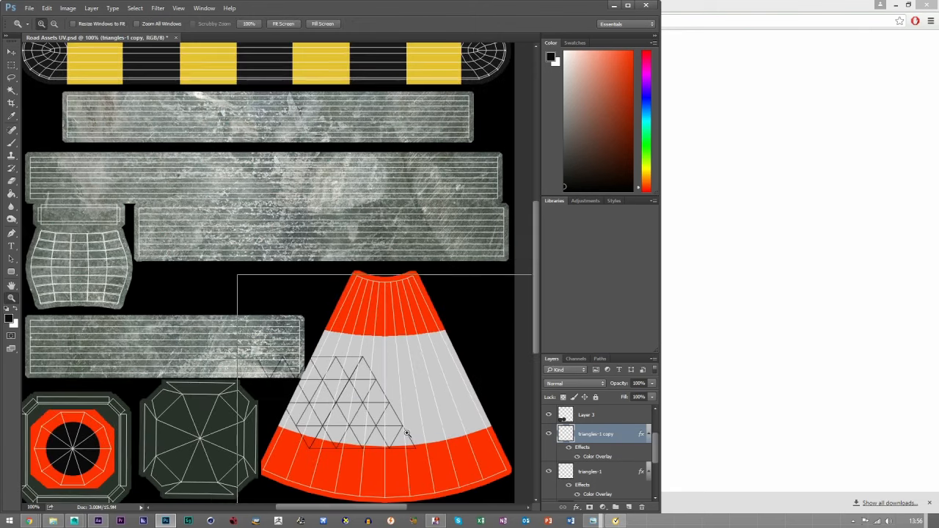
click(400, 422)
click(11, 52)
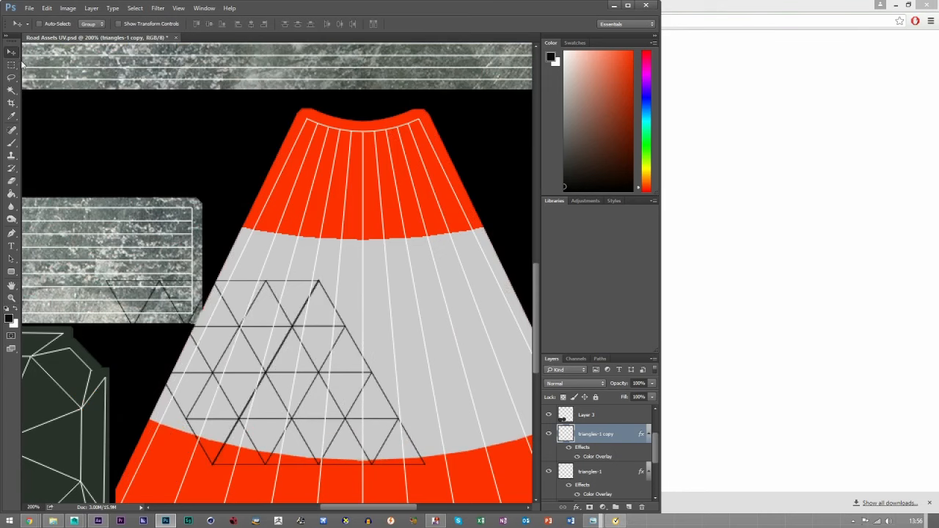
drag(390, 510, 411, 511)
alt+drag(198, 311, 396, 314)
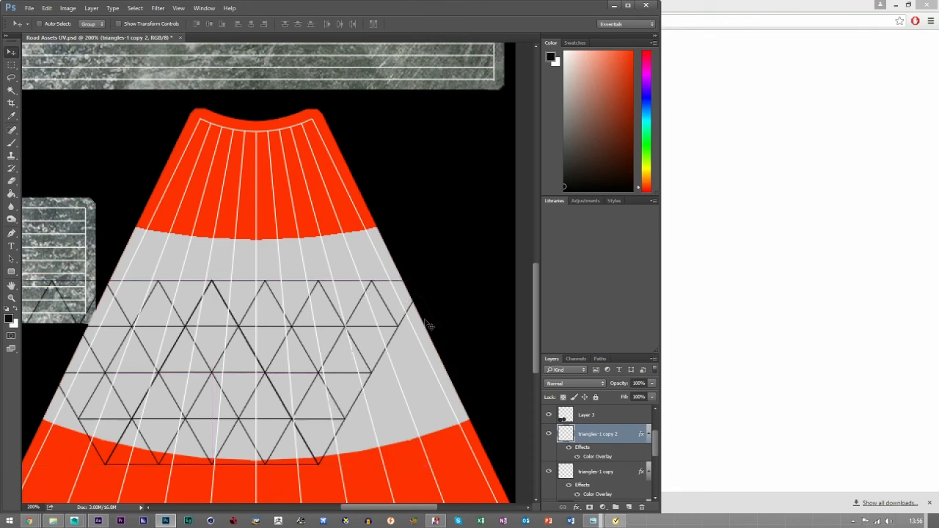
Step: Merge the original triangles-1 layer and its two copies into one layer
scroll(587, 455, down, 1)
shift+click(598, 470)
right_click(591, 440)
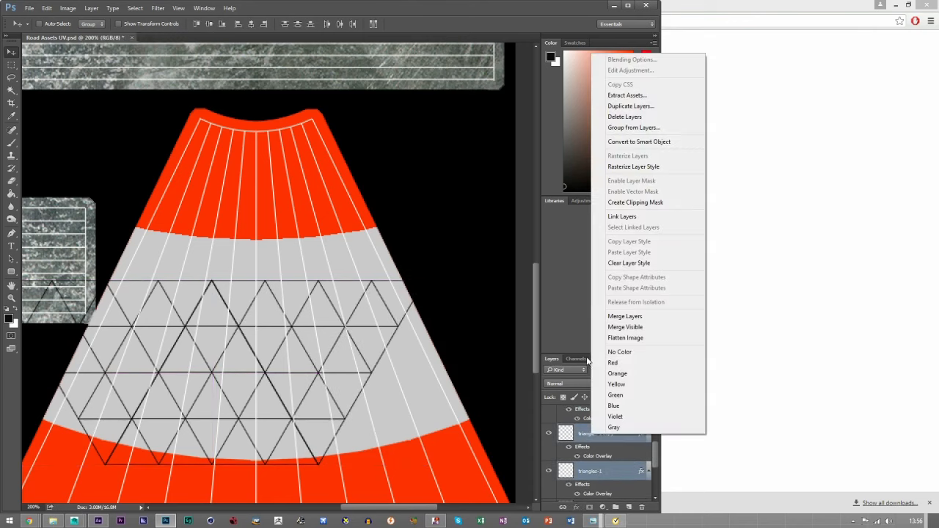
click(613, 320)
Step: Duplicate the merged triangle grid and align the copy directly above it so the lines continue over the cone's upper part
key(ctrl+j)
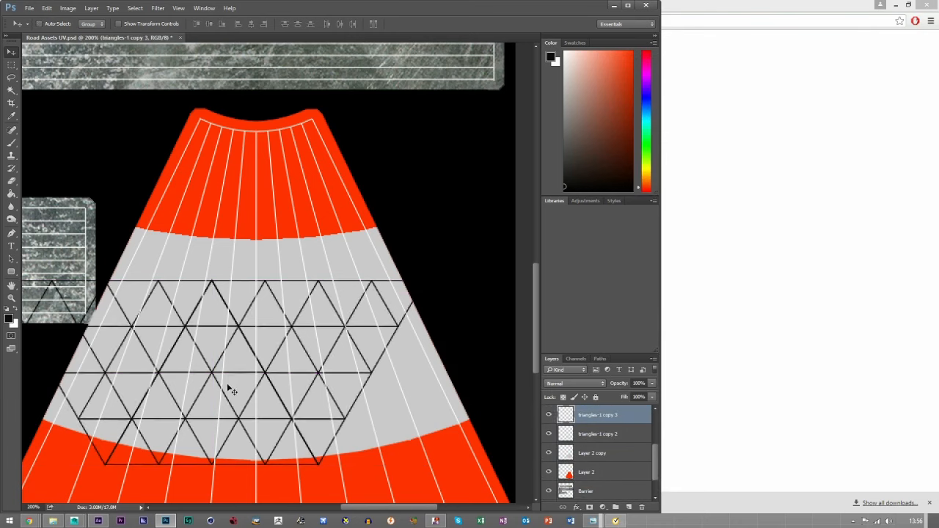
scroll(246, 403, up, 1)
drag(261, 421, 255, 320)
click(47, 12)
drag(285, 350, 288, 264)
key(Down)
key(Down)
key(Down)
key(Down)
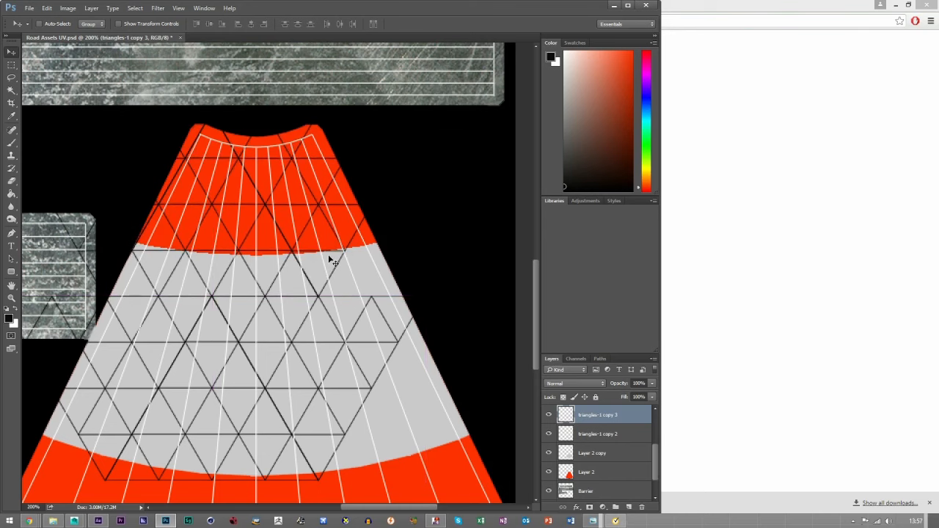
Step: Duplicate the upper grid, flip the copy vertically and fit it into the gap at the pattern's lower right
scroll(309, 264, up, 1)
key(ctrl+j)
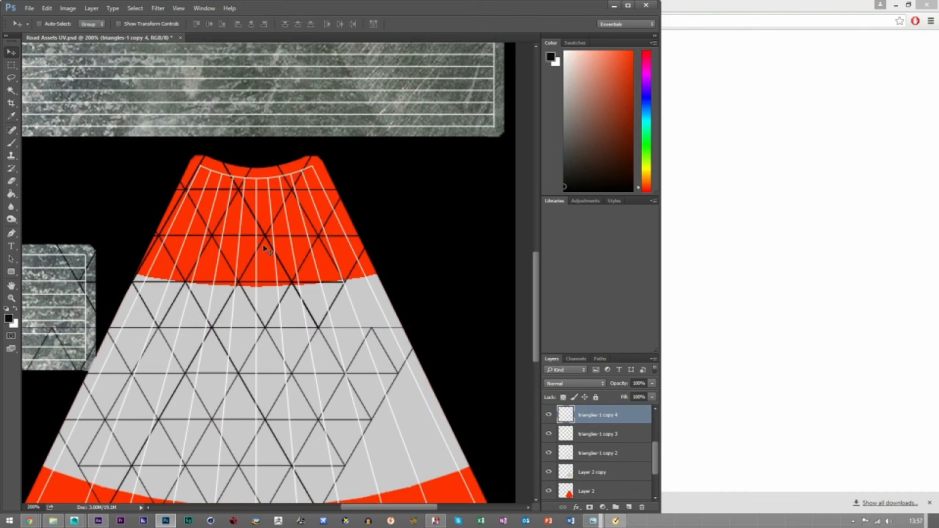
click(41, 10)
mouse_move(88, 209)
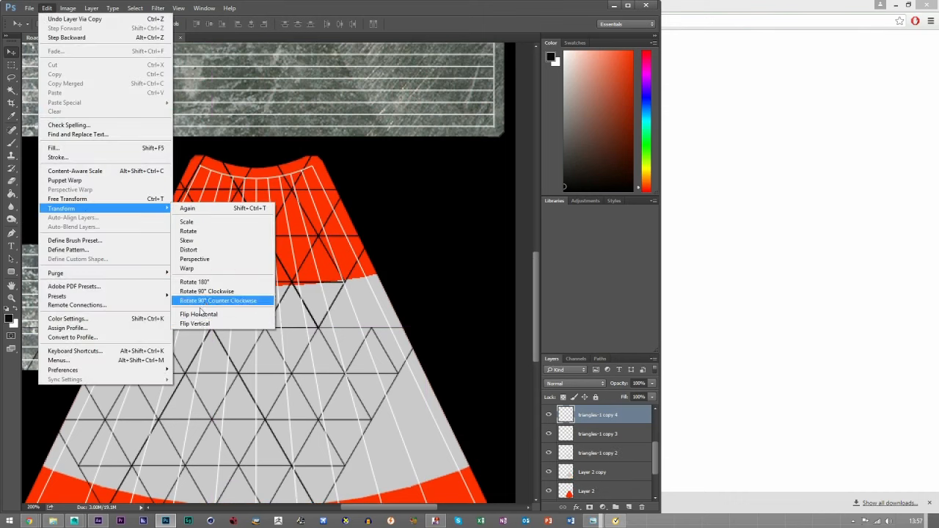
click(199, 323)
drag(245, 213, 408, 383)
scroll(257, 367, down, 1)
drag(258, 369, 421, 389)
Step: Duplicate the flipped grid twice, fitting one copy at the pattern's lower left and placing the other above it
key(ctrl+j)
drag(401, 507, 364, 509)
drag(472, 411, 344, 412)
key(Right)
key(Right)
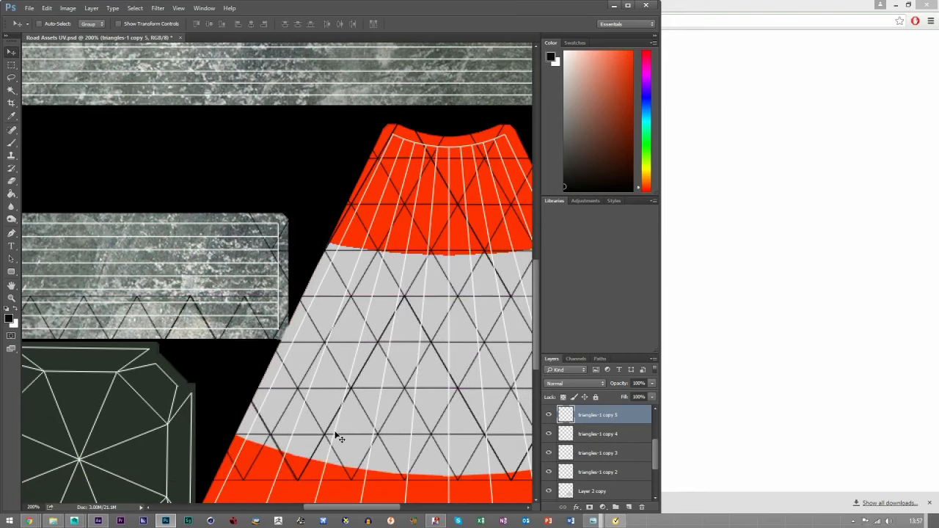
key(ctrl+j)
drag(219, 424, 233, 241)
Step: Apply a very light grey Color Overlay at 100% opacity to the BG layer
scroll(597, 435, down, 5)
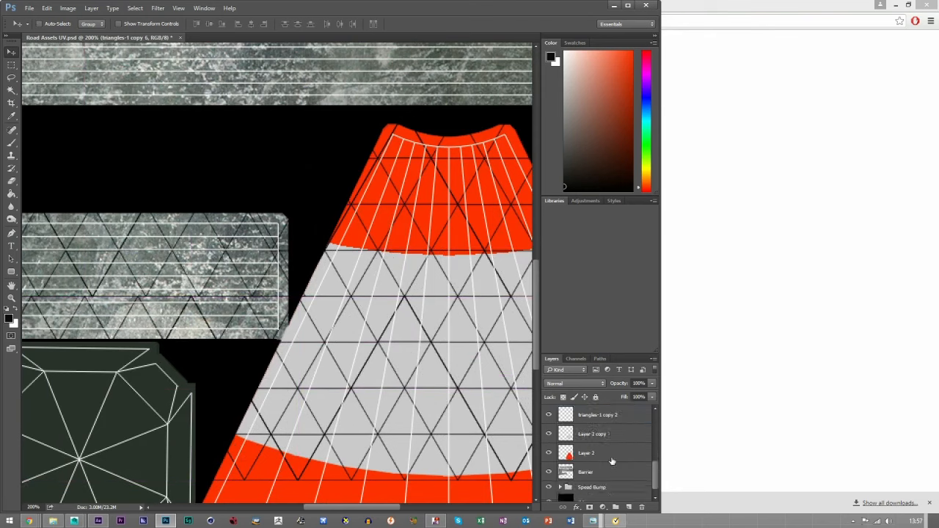
double_click(613, 492)
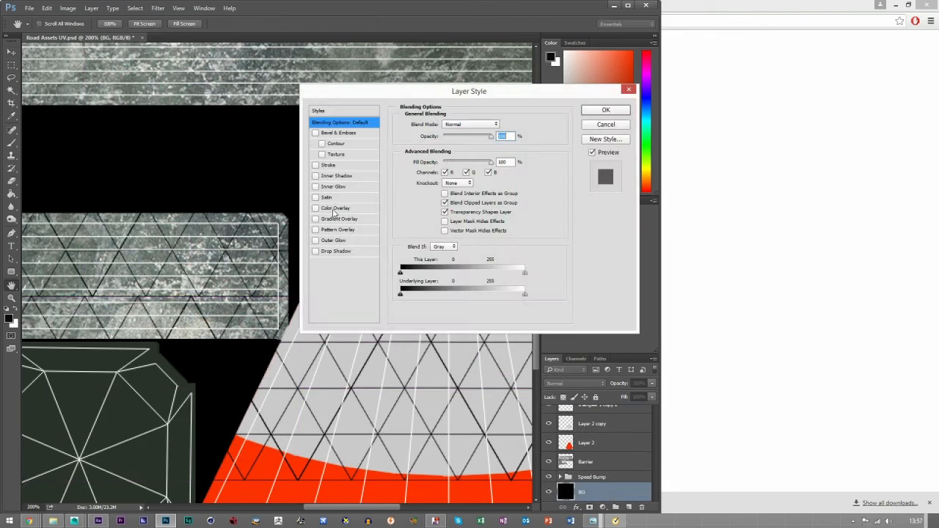
click(334, 209)
click(583, 125)
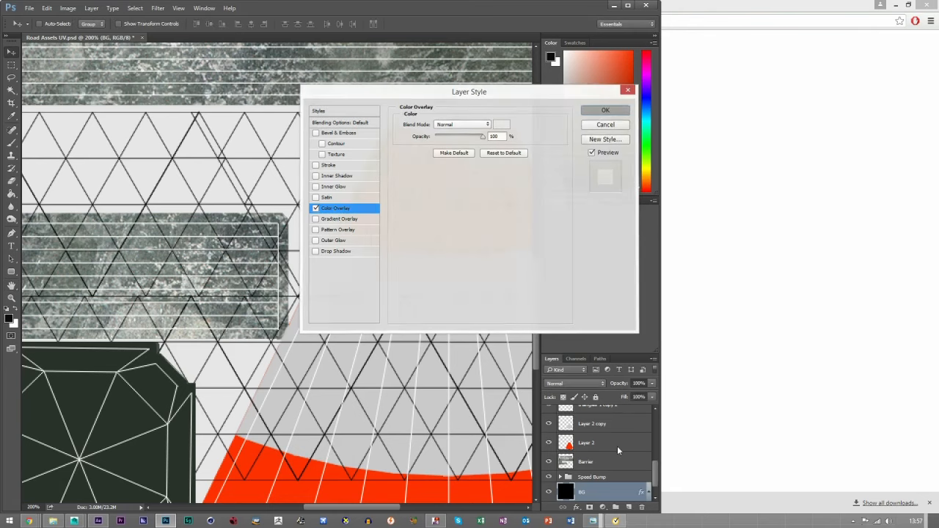
Step: Align triangles-1 copy 6 with the neighbouring grid lines and place a duplicate of it at the pattern's upper right
scroll(602, 456, up, 2)
scroll(579, 431, up, 2)
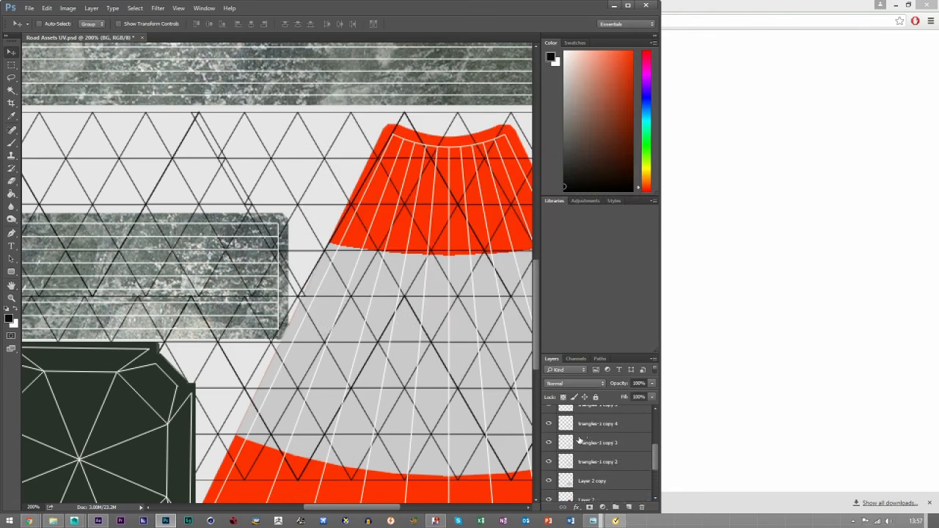
click(548, 424)
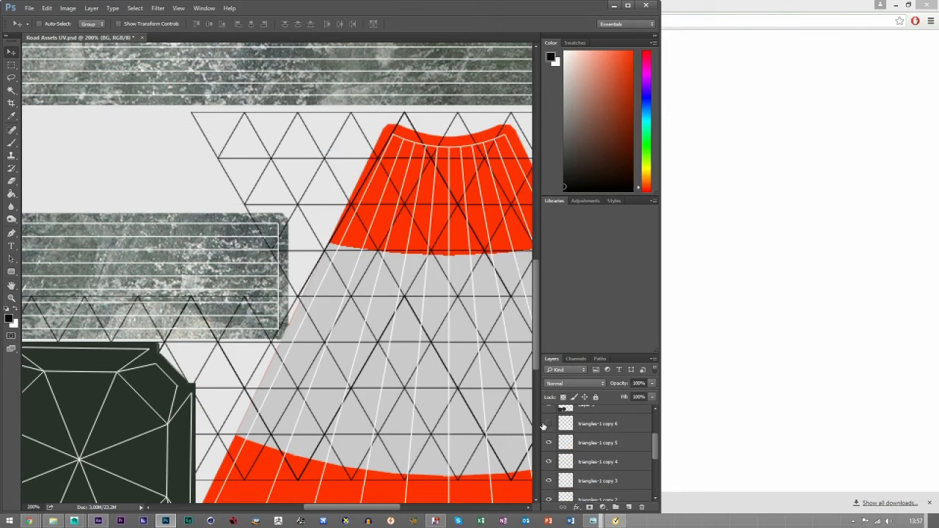
click(547, 424)
click(597, 423)
drag(283, 261, 272, 251)
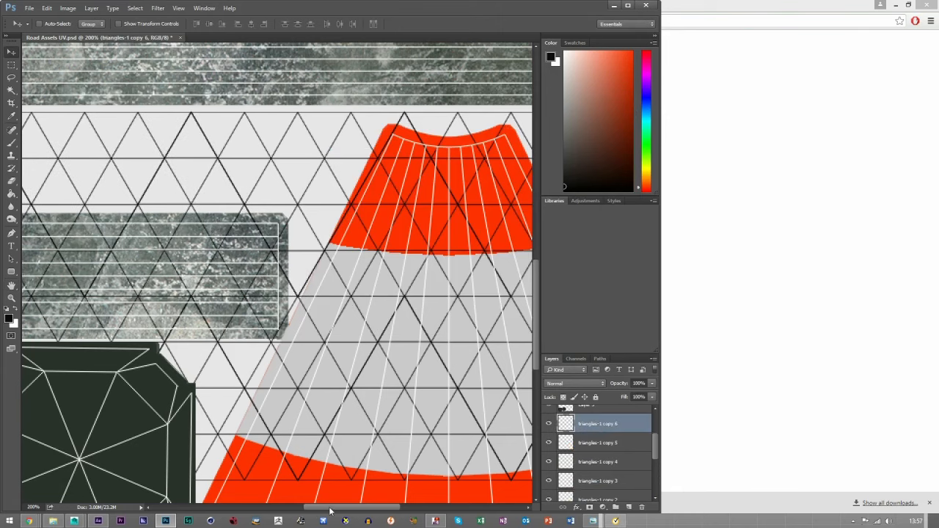
drag(330, 511, 381, 511)
drag(260, 245, 352, 178)
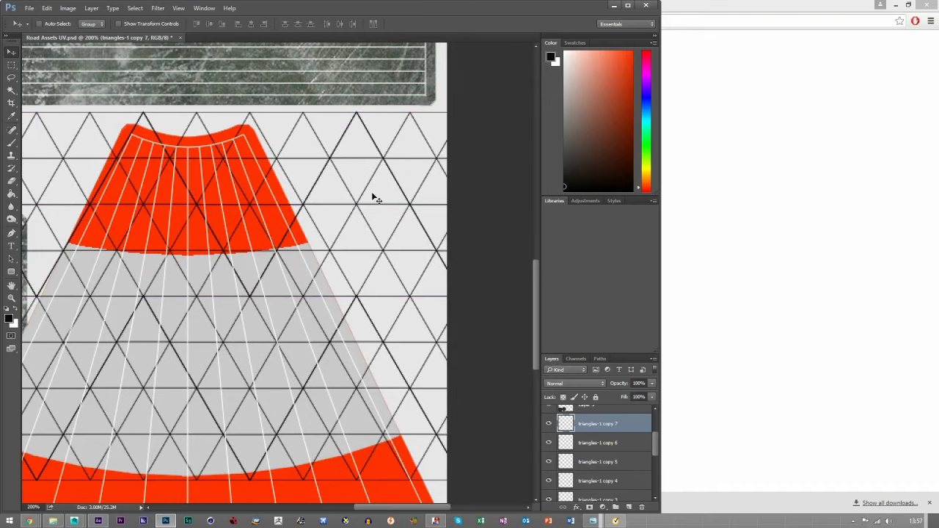
Step: Merge the layers from triangles-1 copy 2 through triangles-1 copy 7 into a single layer
scroll(607, 435, down, 3)
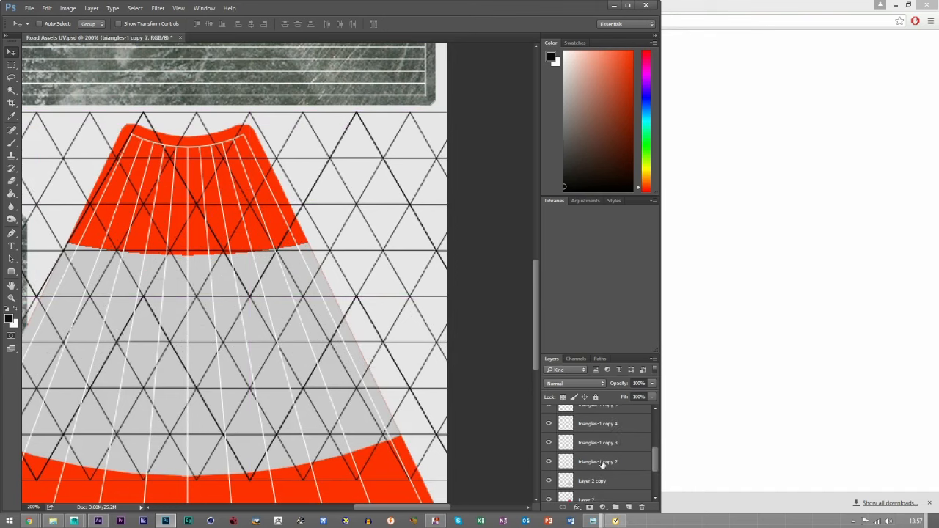
shift+click(601, 463)
right_click(591, 462)
click(631, 316)
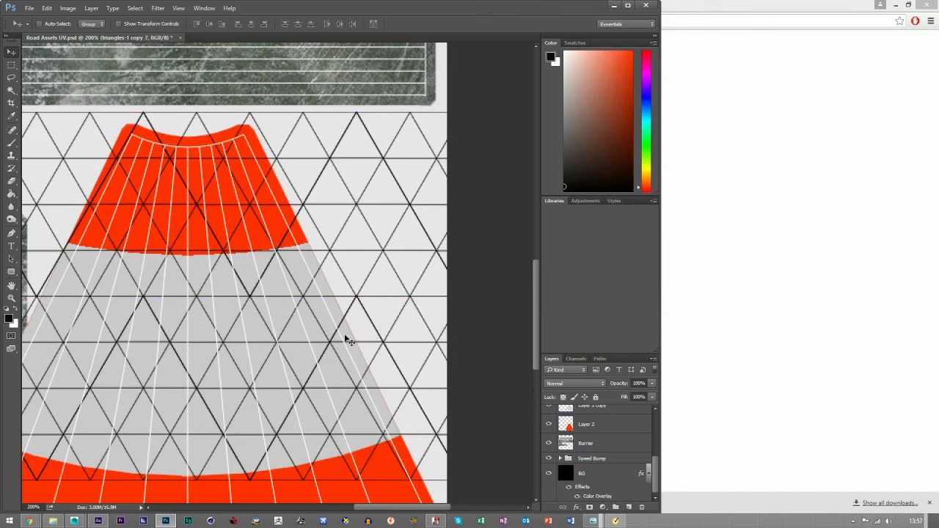
Step: Scale the merged triangle grid to 53.79% width and 63.32% height, positioned over the cone's light grey band
key(ctrl+t)
drag(374, 508, 305, 508)
drag(119, 181, 229, 199)
drag(77, 131, 416, 247)
drag(336, 509, 372, 510)
drag(453, 404, 327, 385)
drag(348, 507, 362, 509)
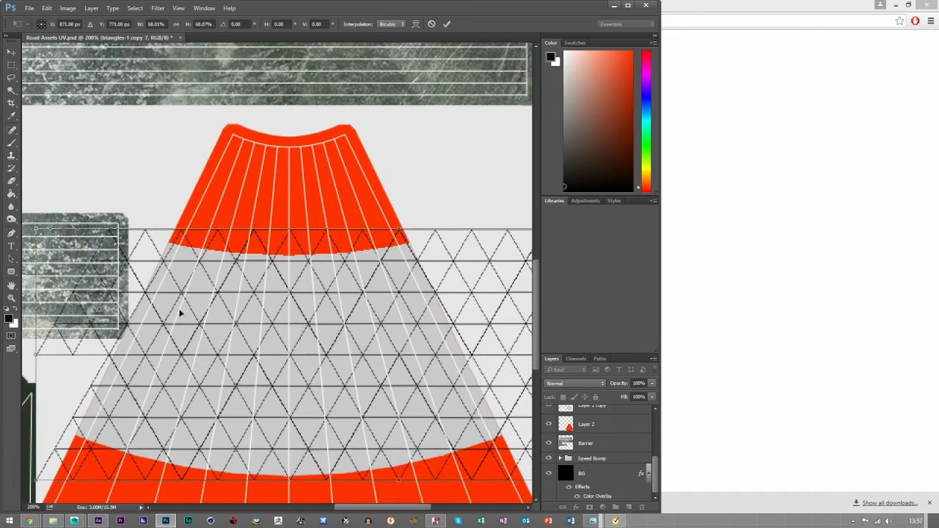
drag(39, 223, 199, 315)
drag(366, 406, 166, 393)
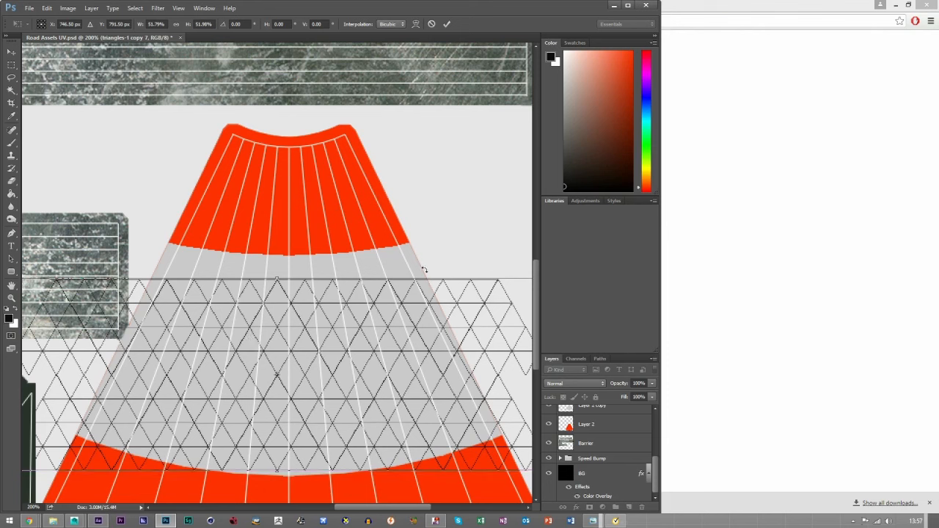
drag(277, 276, 277, 242)
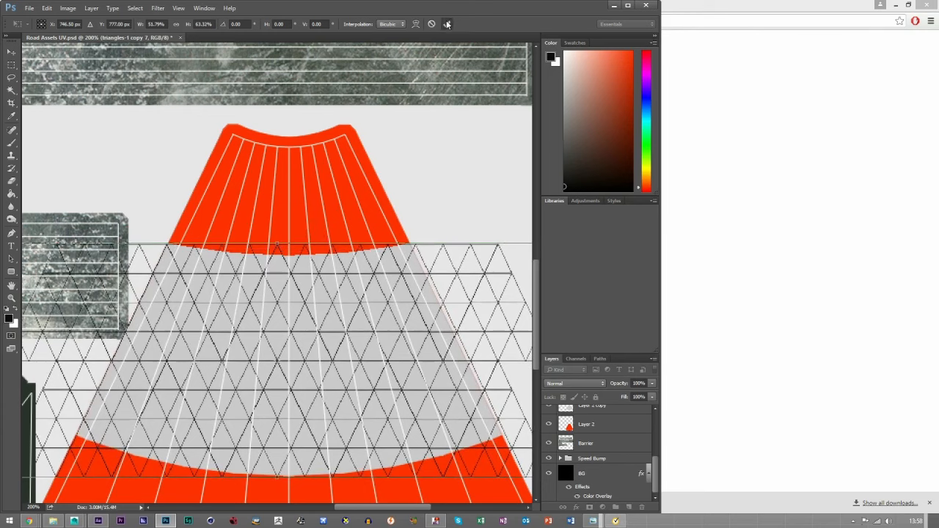
click(447, 24)
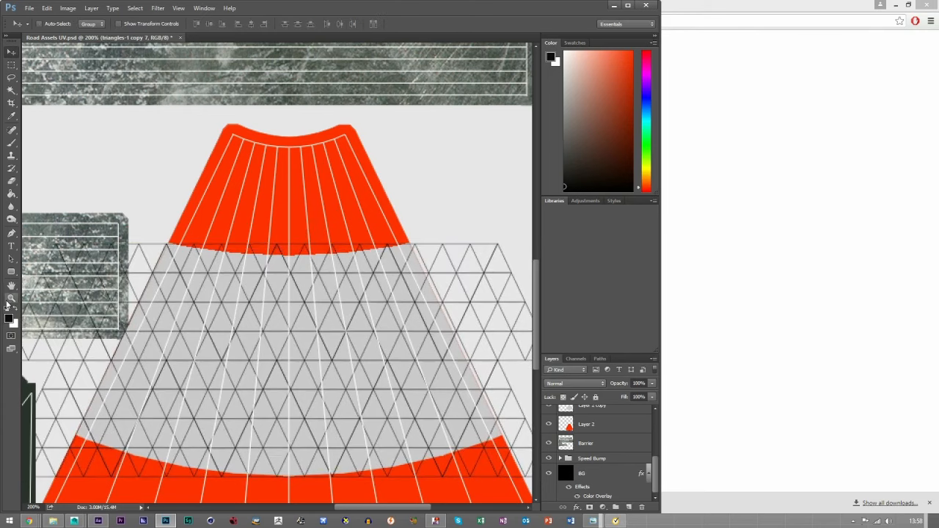
Step: Warp the merged triangle grid so its rows bend downward to follow the curve of the cone's light grey band
click(46, 7)
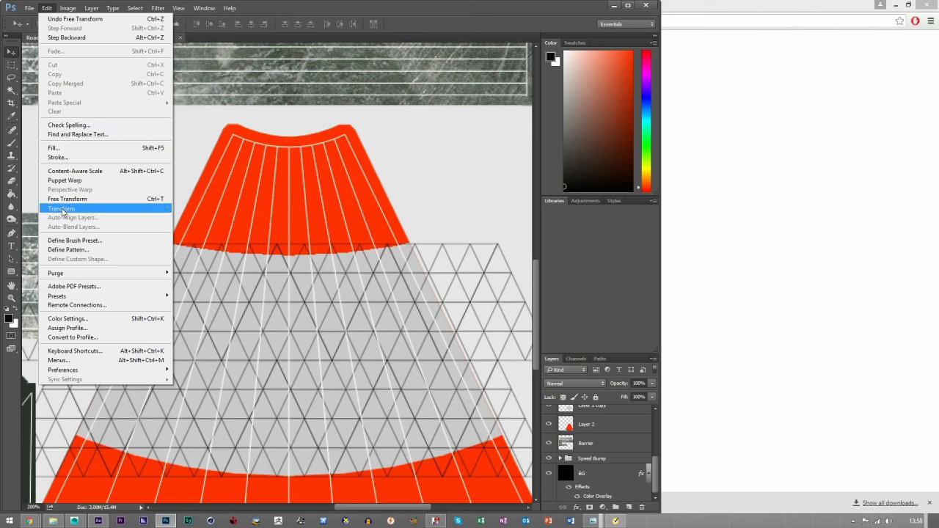
mouse_move(65, 209)
click(188, 269)
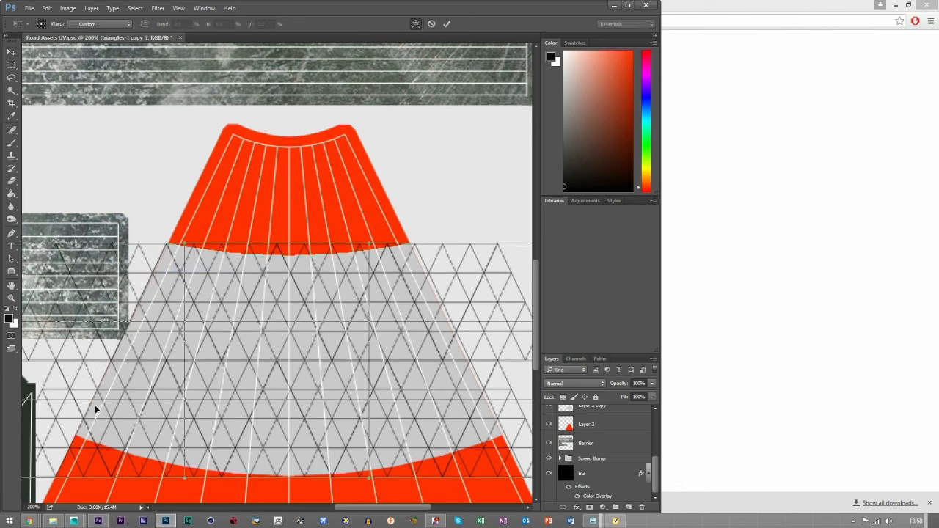
drag(415, 247, 411, 246)
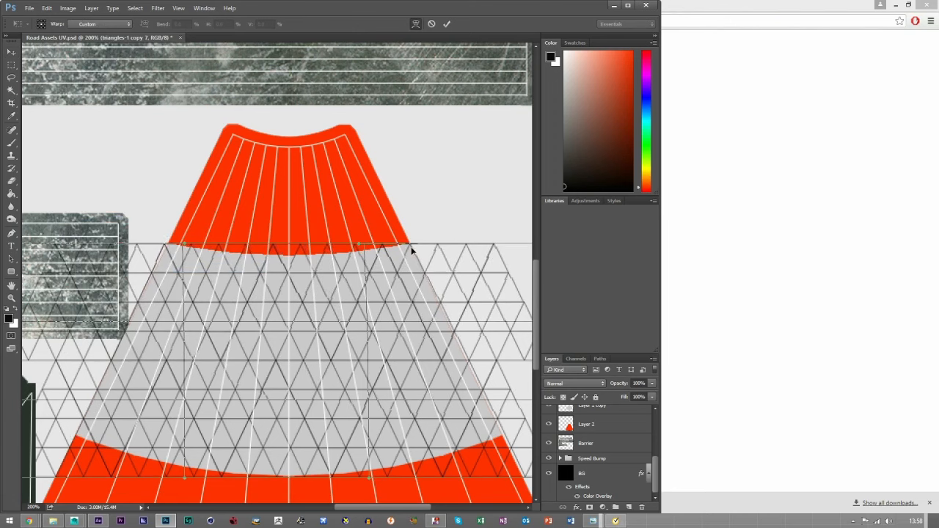
drag(510, 403, 510, 405)
mouse_move(273, 313)
mouse_down()
mouse_move(284, 316)
mouse_move(283, 326)
mouse_up()
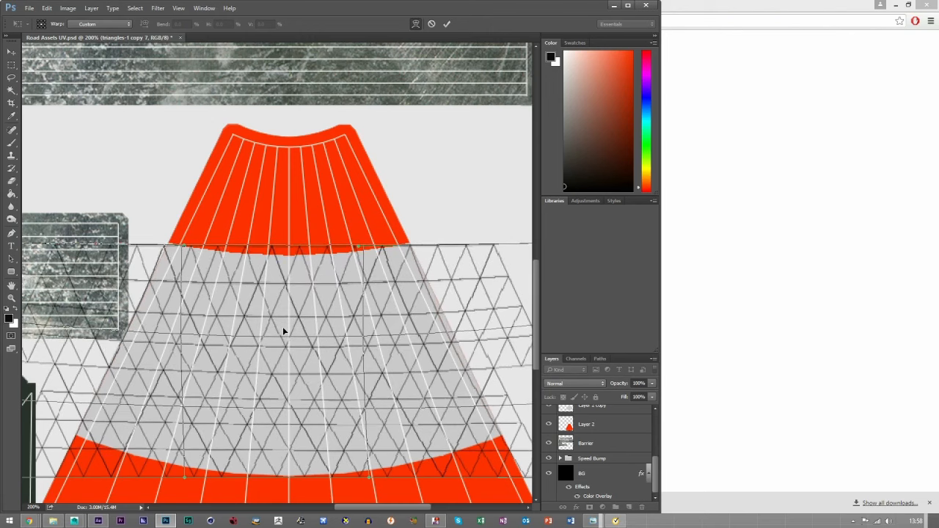
drag(288, 427, 287, 436)
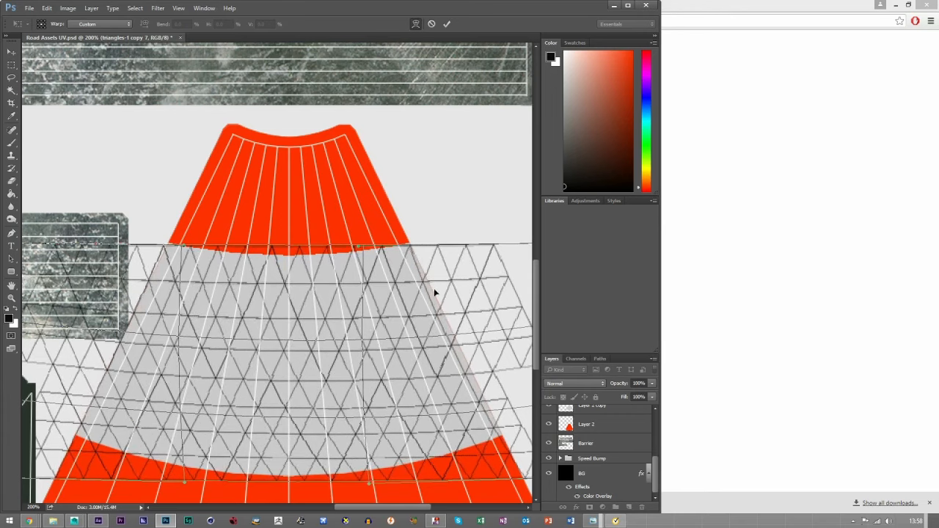
drag(434, 293, 467, 325)
drag(507, 429, 509, 428)
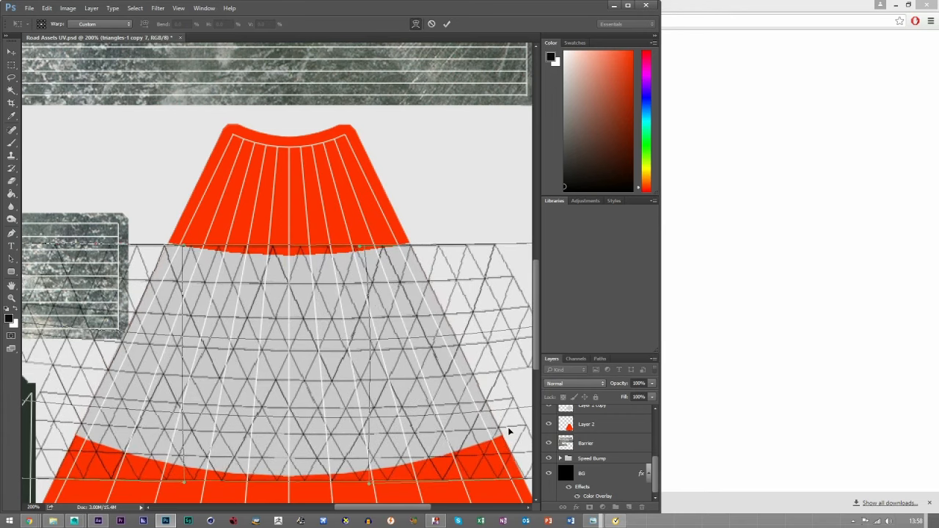
click(447, 23)
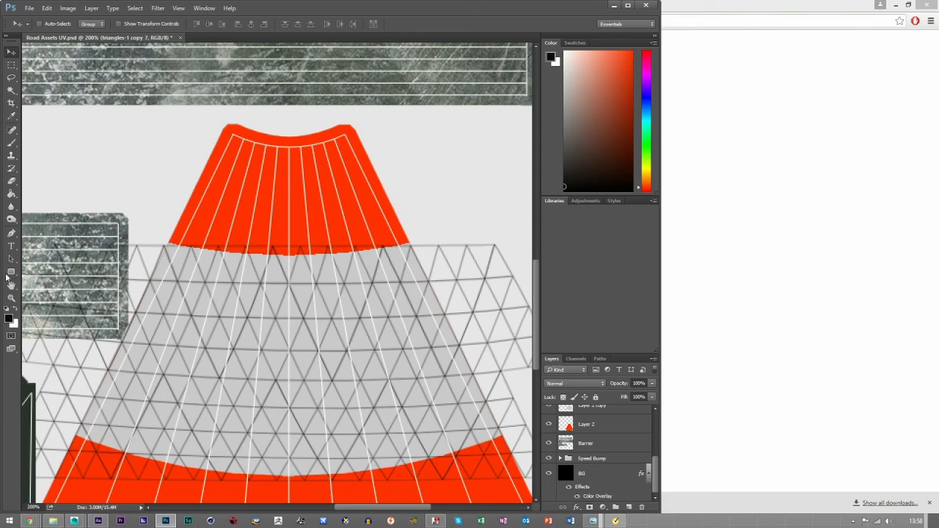
Step: Clear the layer style from the BG layer
right_click(596, 474)
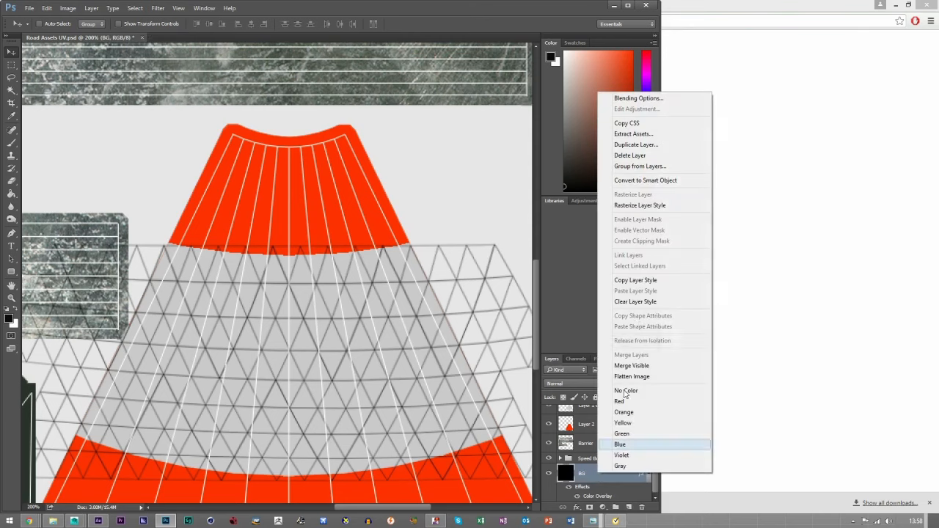
click(639, 302)
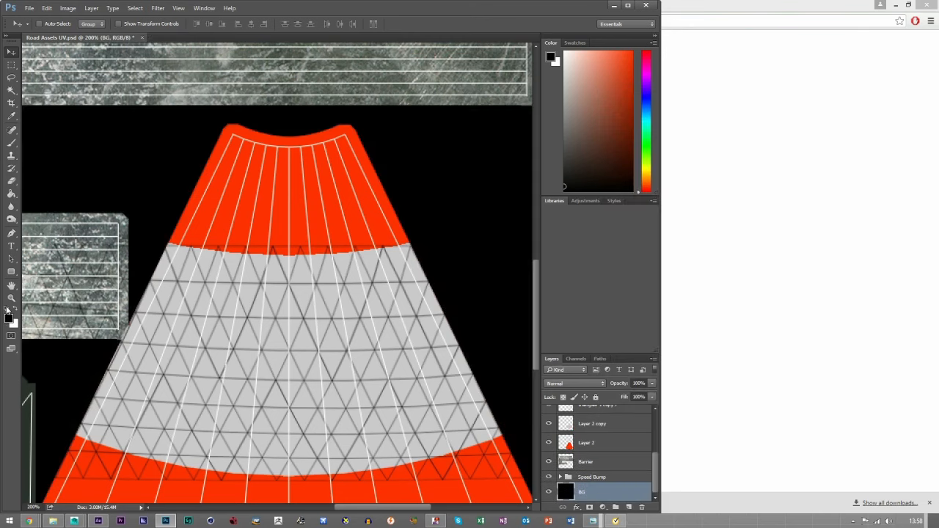
click(11, 297)
click(285, 23)
key(v)
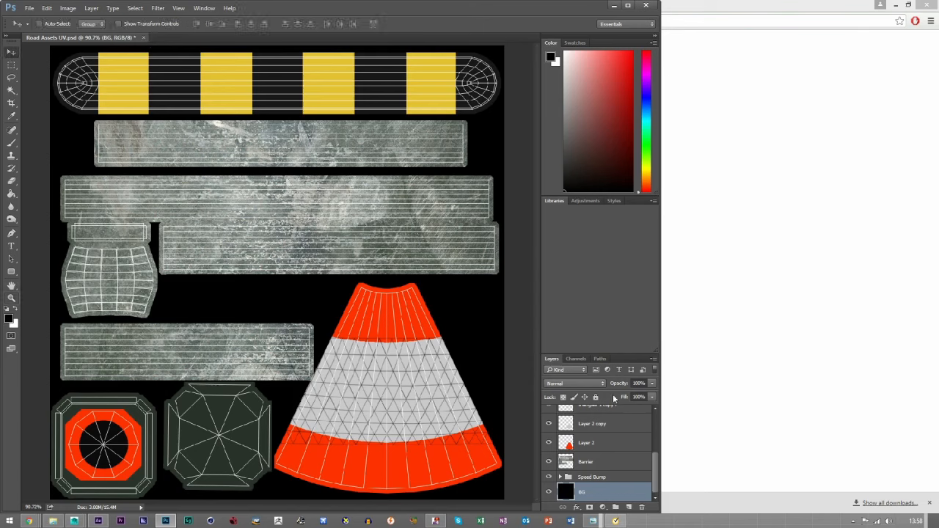
Step: Select the empty area around the UV islands on the Road Asset UV Snapshot layer and contract the selection
scroll(566, 419, up, 5)
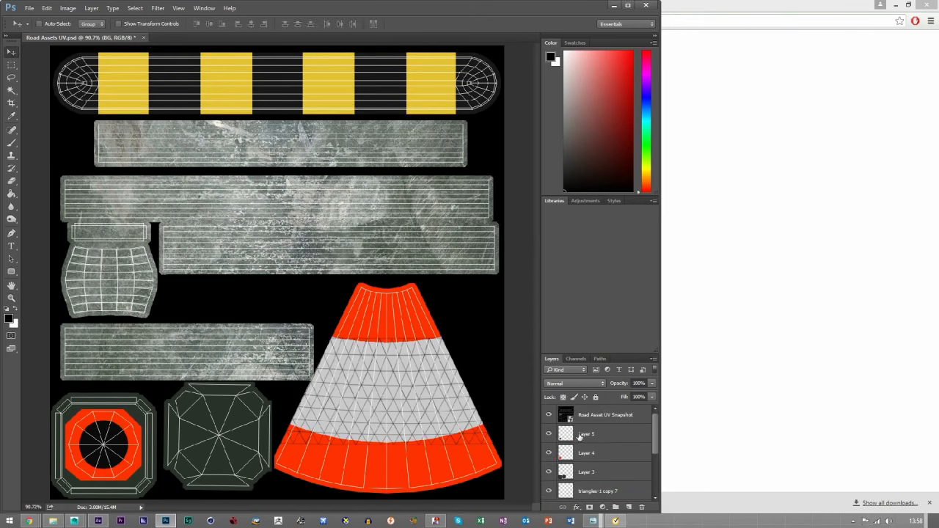
scroll(603, 443, down, 1)
click(594, 473)
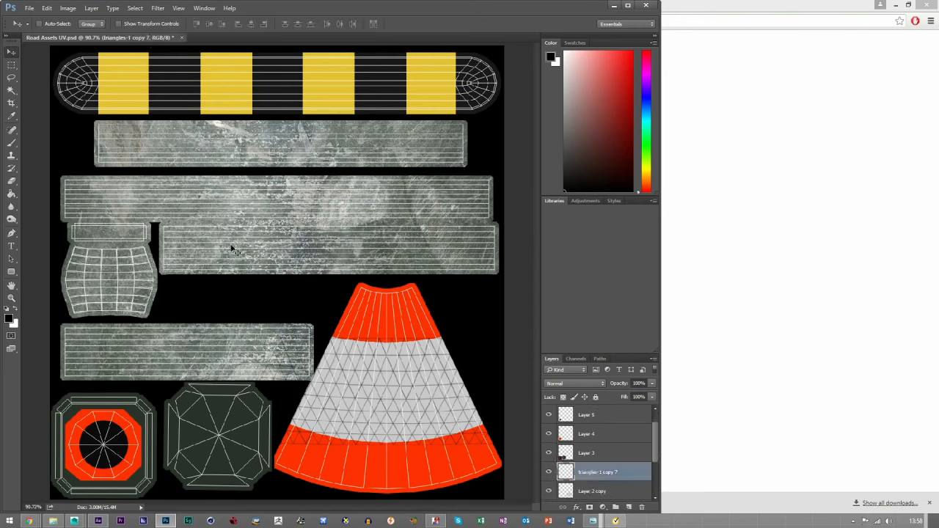
scroll(613, 427, up, 1)
click(603, 414)
click(11, 89)
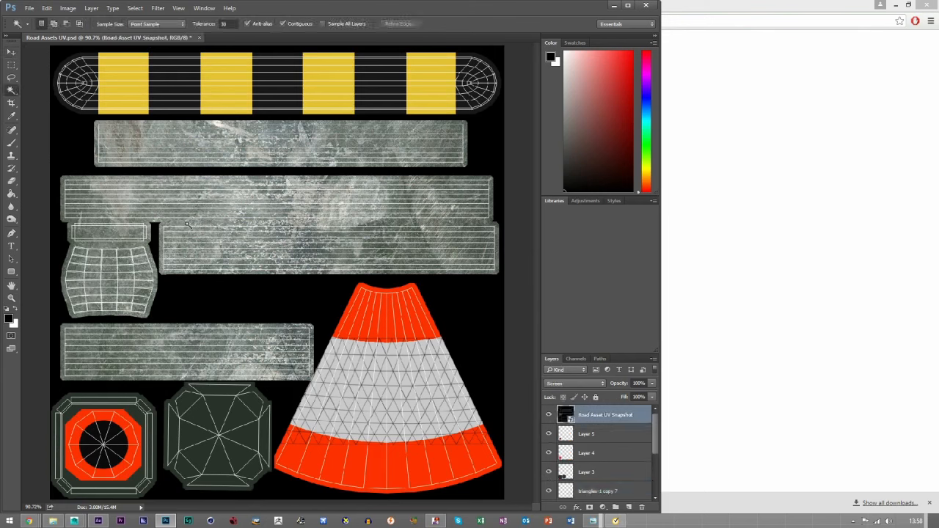
click(311, 301)
click(135, 8)
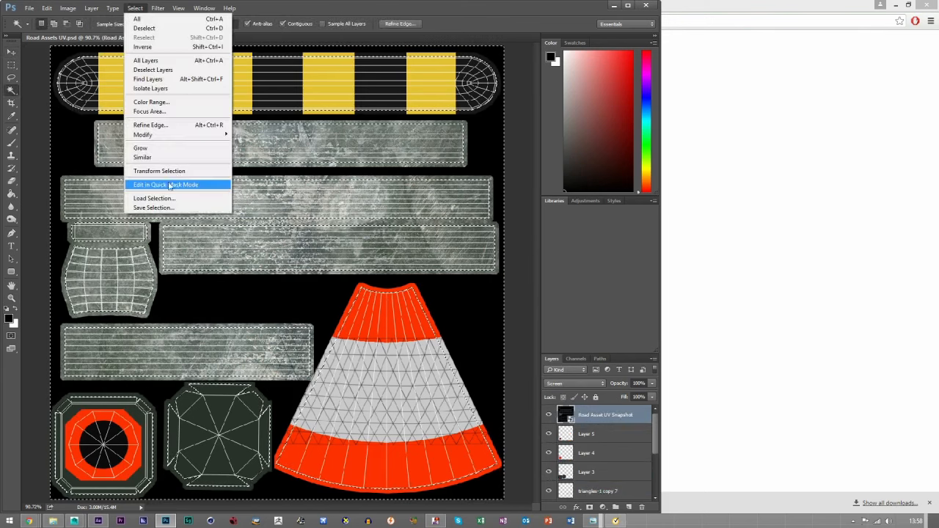
mouse_move(193, 138)
click(257, 167)
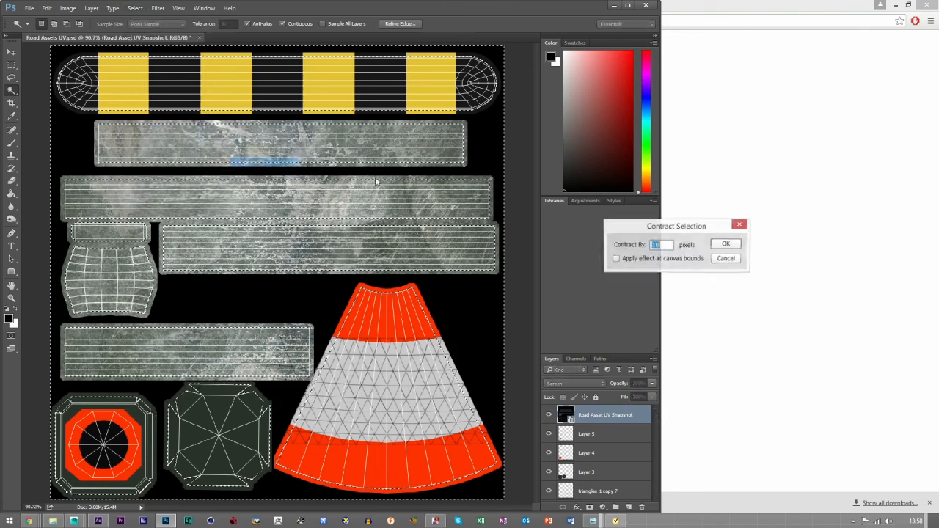
click(723, 242)
Step: On triangles-1 copy 7, delete the triangle lines spilling over the barrier panel beside the cone
click(11, 65)
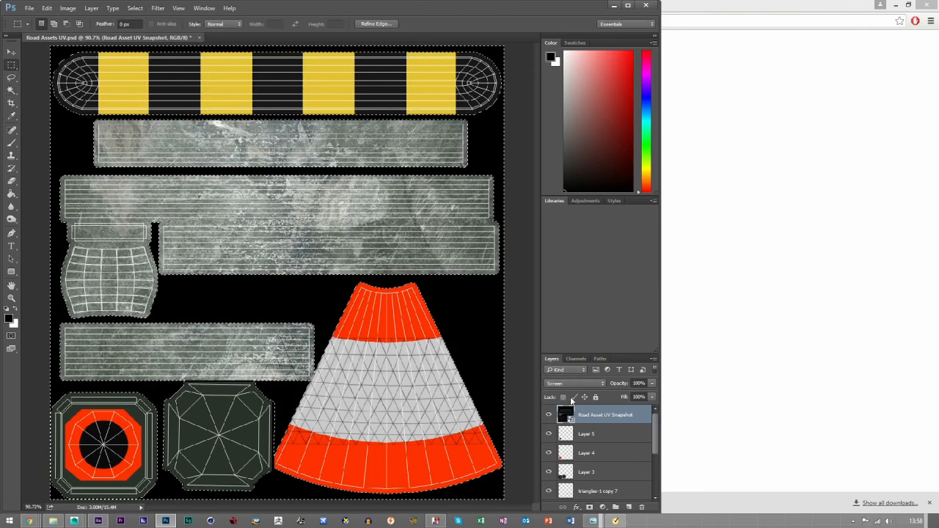
scroll(606, 468, down, 1)
click(606, 471)
key(ctrl+d)
mouse_move(214, 299)
mouse_down()
mouse_move(297, 380)
mouse_move(313, 381)
mouse_up()
key(Delete)
mouse_move(193, 353)
mouse_down()
mouse_move(277, 387)
mouse_move(354, 400)
mouse_up()
click(373, 440)
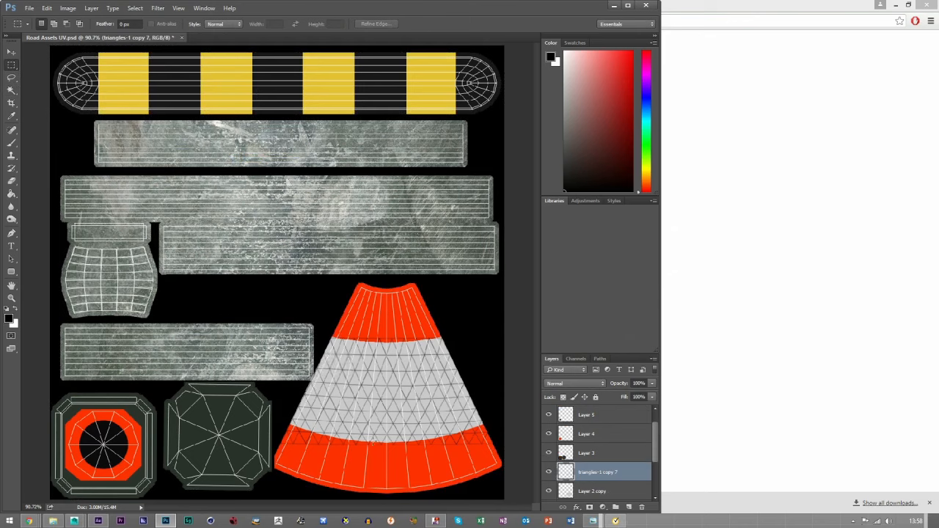
click(548, 472)
click(549, 471)
click(549, 472)
click(548, 472)
Step: Trim triangles-1 copy 7 to the light grey band using the inverted outline of Layer 2 copy as the selection
click(11, 90)
scroll(603, 453, down, 1)
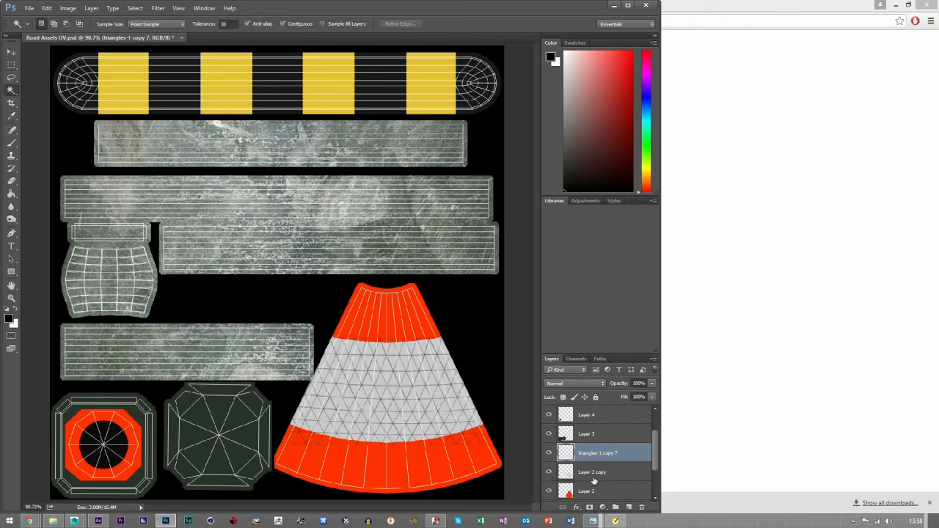
click(594, 474)
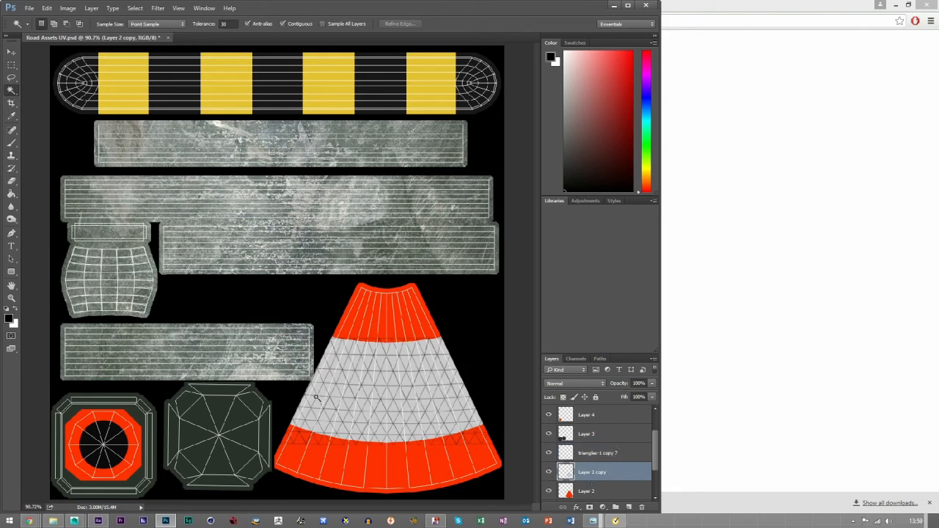
ctrl+click(565, 473)
click(11, 65)
right_click(365, 318)
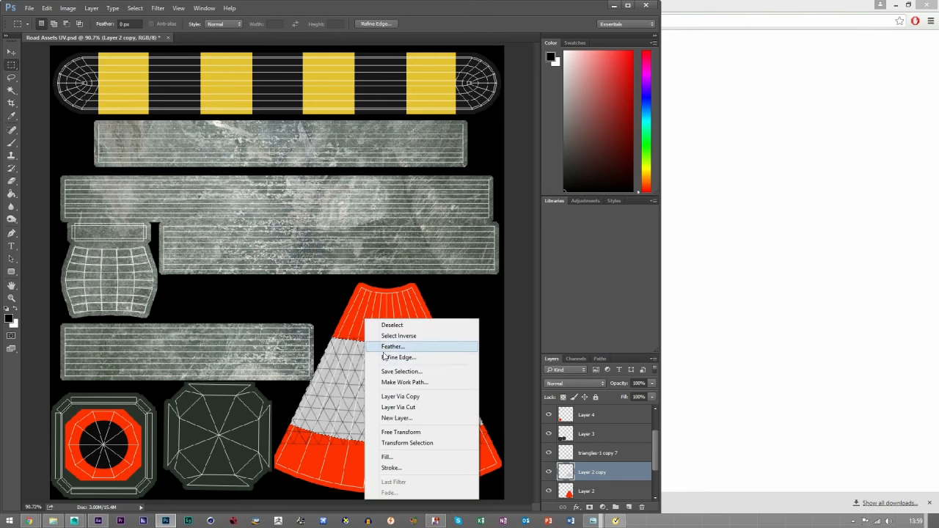
click(397, 336)
click(598, 453)
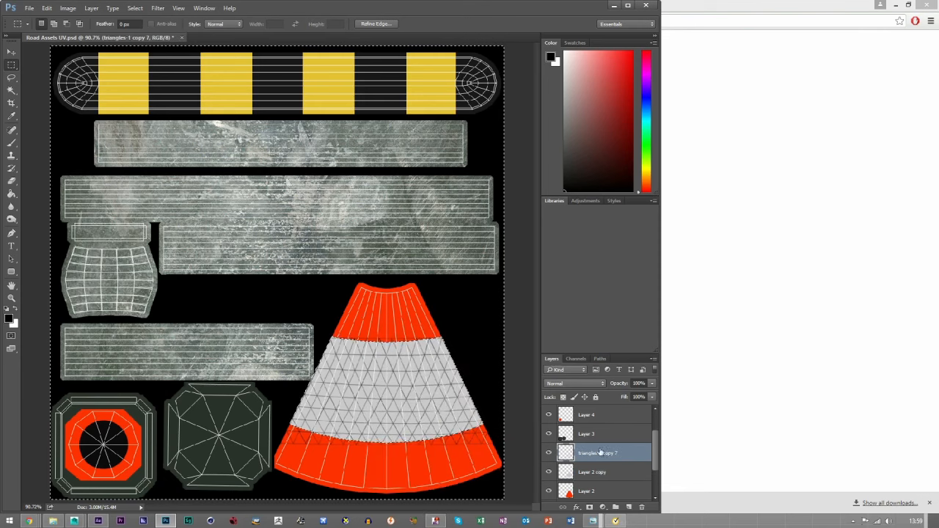
key(ctrl+d)
click(11, 51)
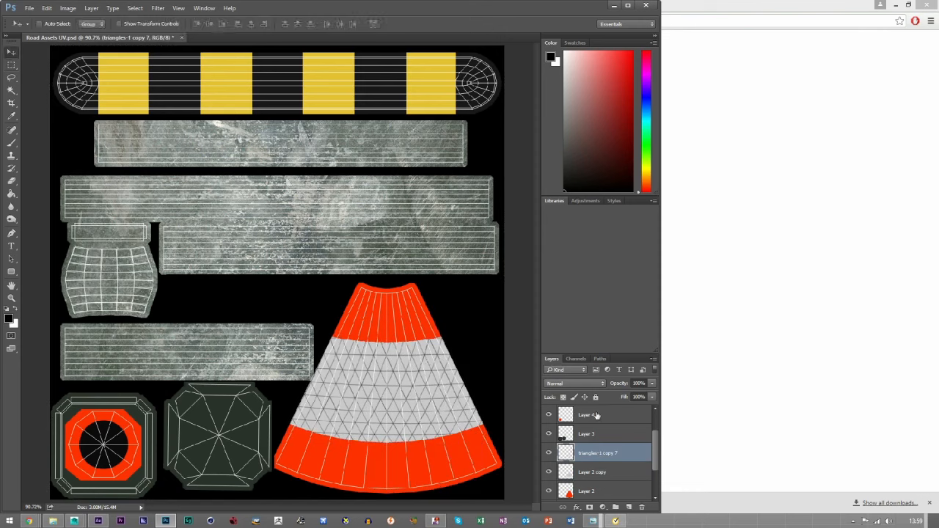
Step: Apply a mid-grey #8d8d8d Color Overlay at 100% opacity to the triangles-1 copy 7 layer
double_click(624, 454)
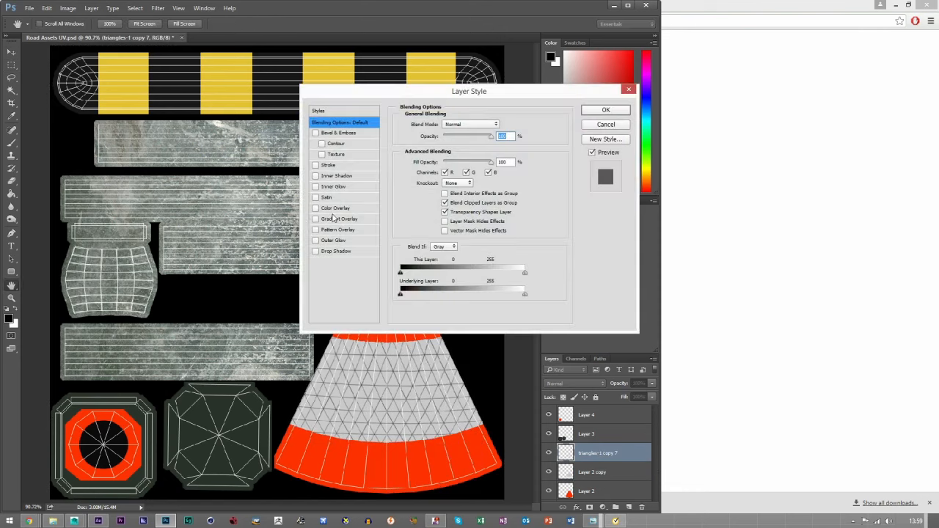
click(336, 208)
click(501, 124)
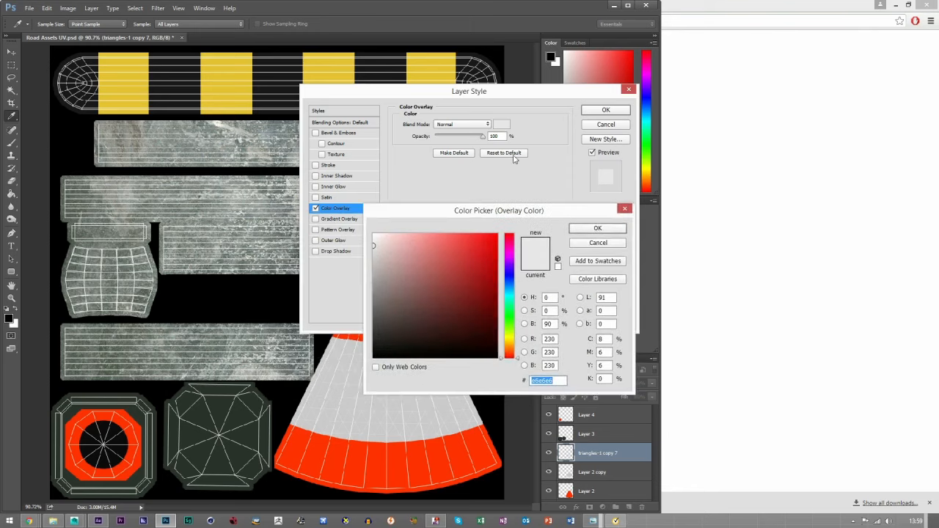
drag(469, 211, 538, 156)
click(444, 234)
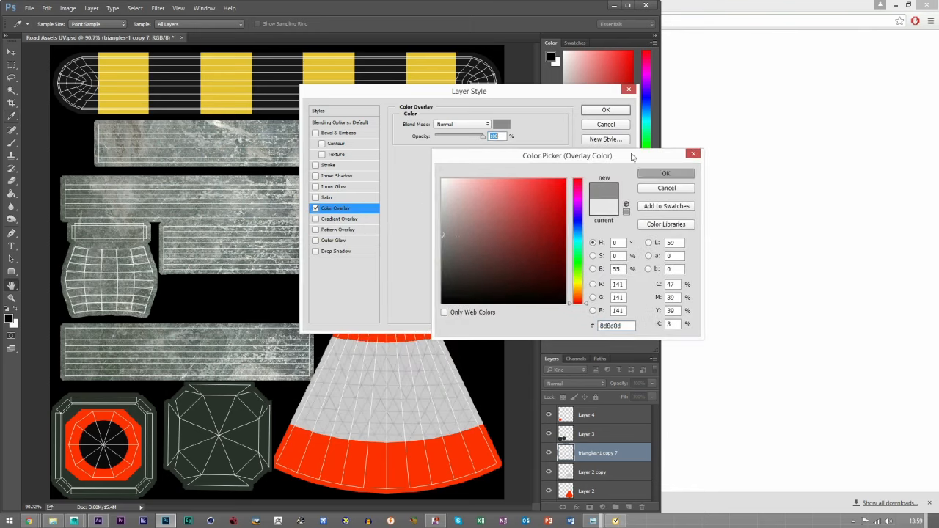
click(665, 173)
click(606, 109)
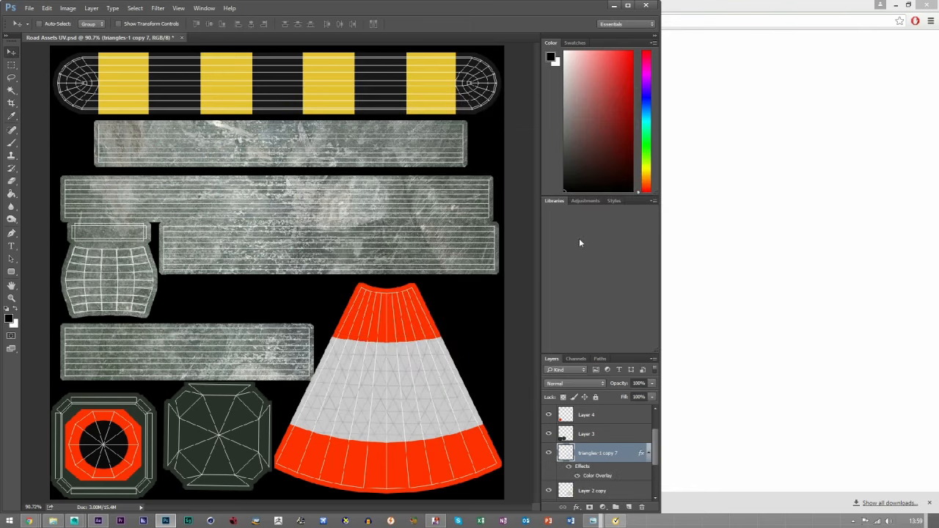
click(648, 453)
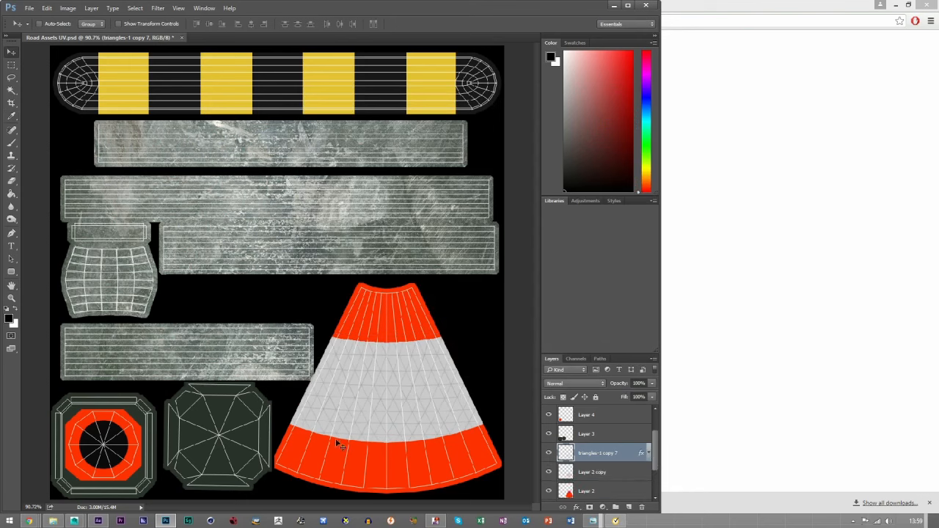
Step: Compare the triangle pattern with the reflective band in the traffic cone reference photo in Windows Photo Viewer
click(592, 521)
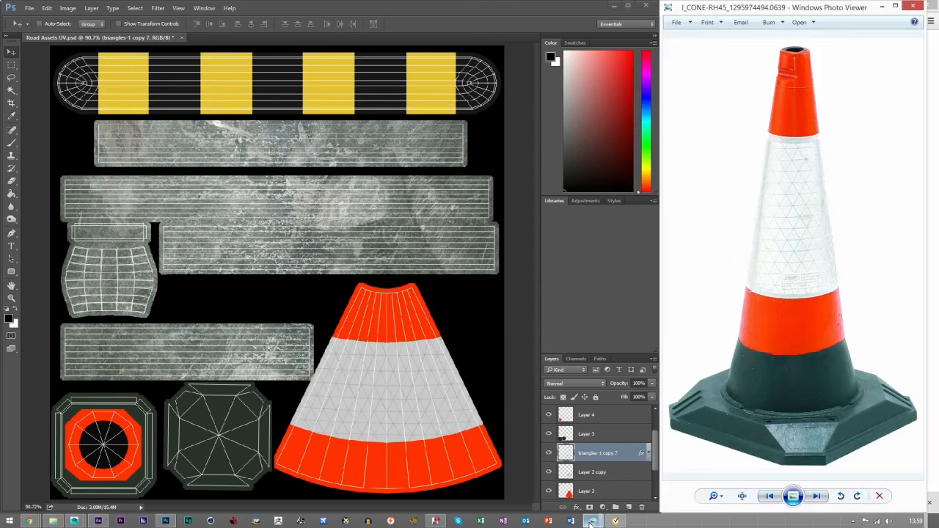
scroll(785, 299, up, 2)
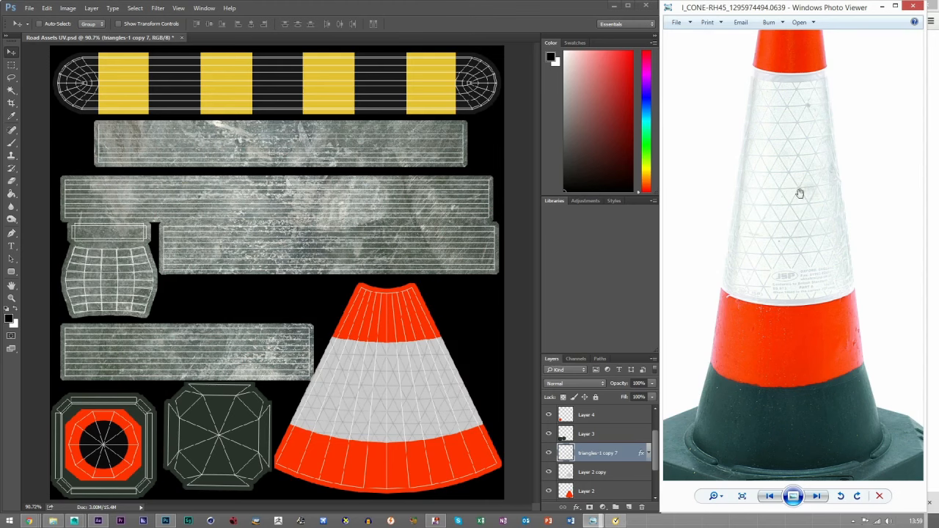
click(913, 6)
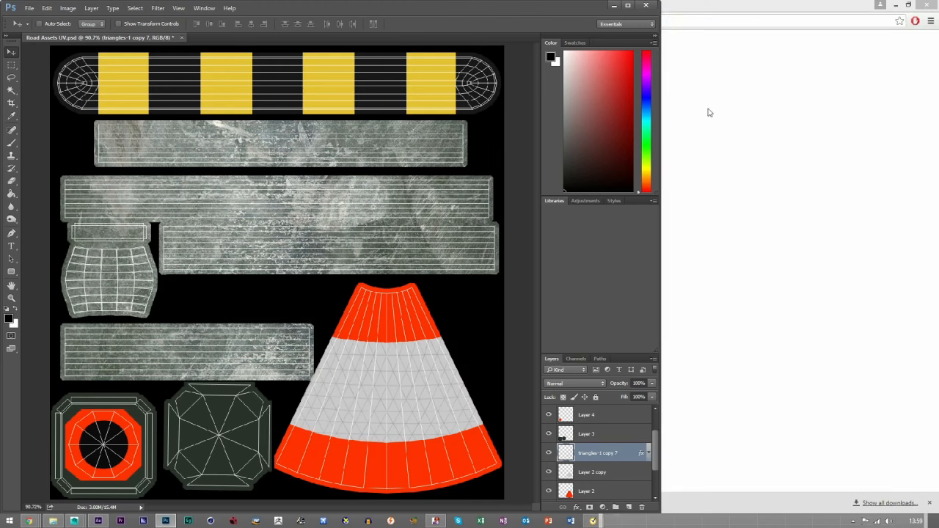
Step: Maximize the Photoshop window and group all the cone layers between Road Asset UV Snapshot and Barrier
click(627, 5)
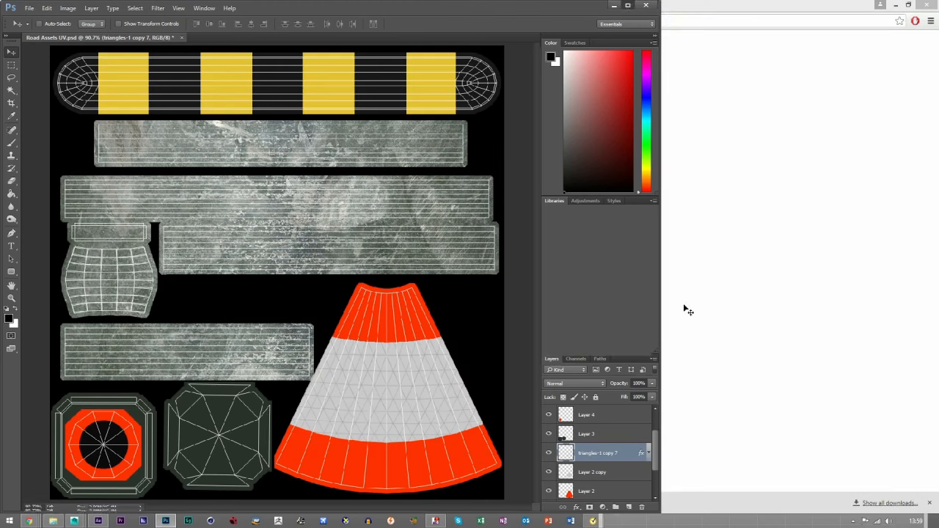
scroll(869, 460, down, 3)
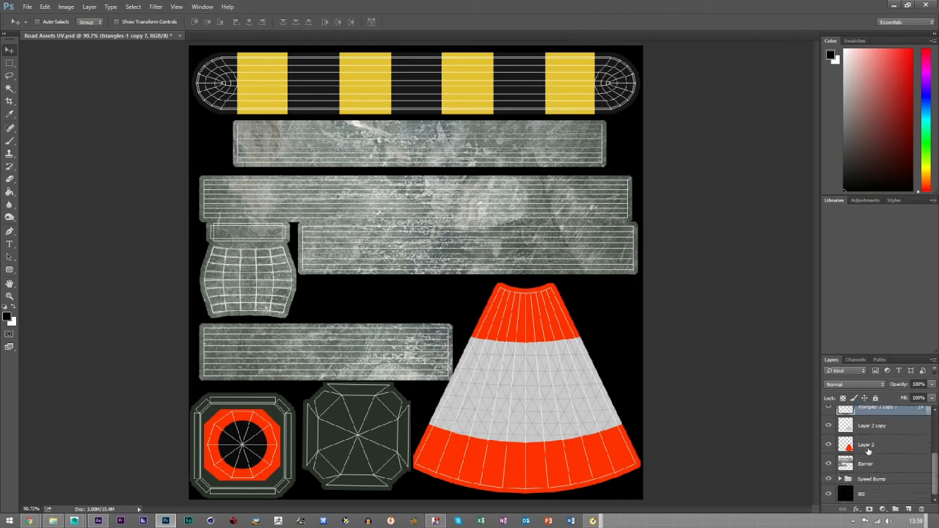
scroll(868, 450, up, 5)
shift+click(875, 438)
drag(876, 438, 895, 509)
click(829, 430)
click(830, 431)
Step: Rename the new layer group Cone and hide the Road Asset UV Snapshot layer
double_click(866, 431)
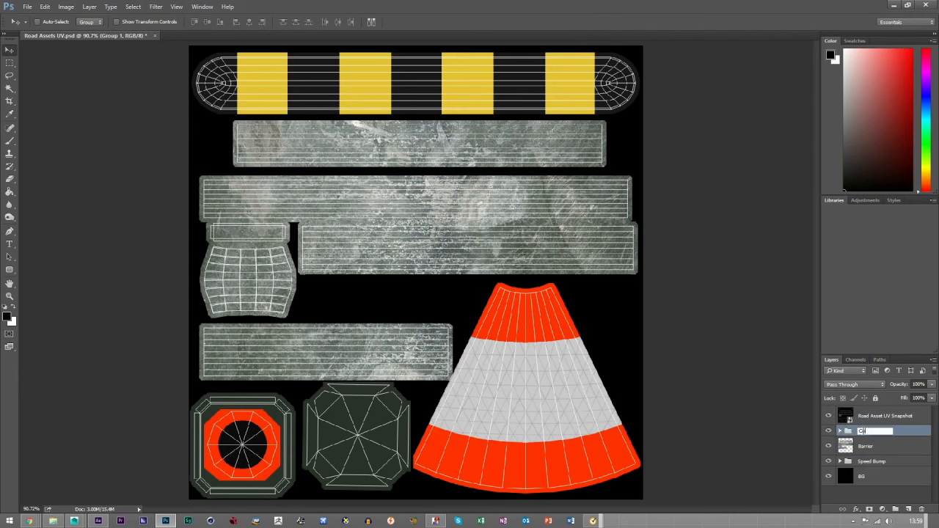
key(Return)
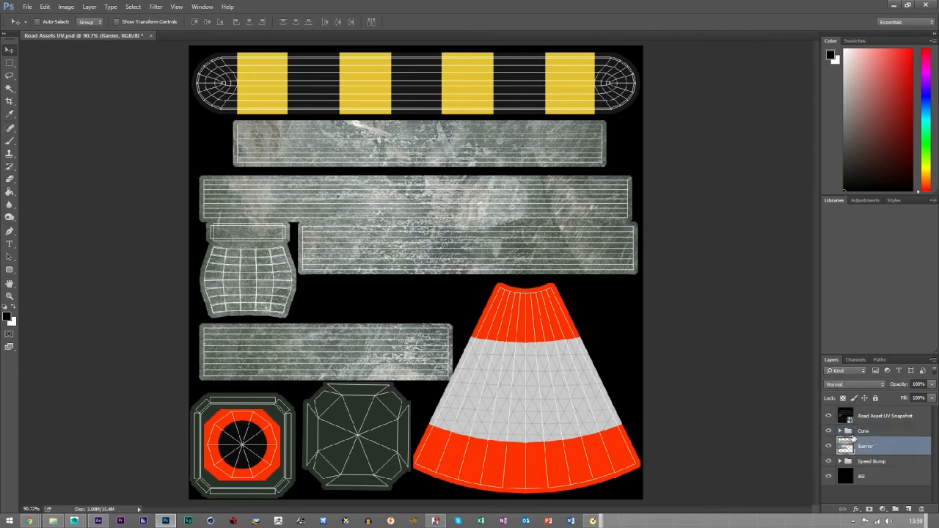
click(829, 416)
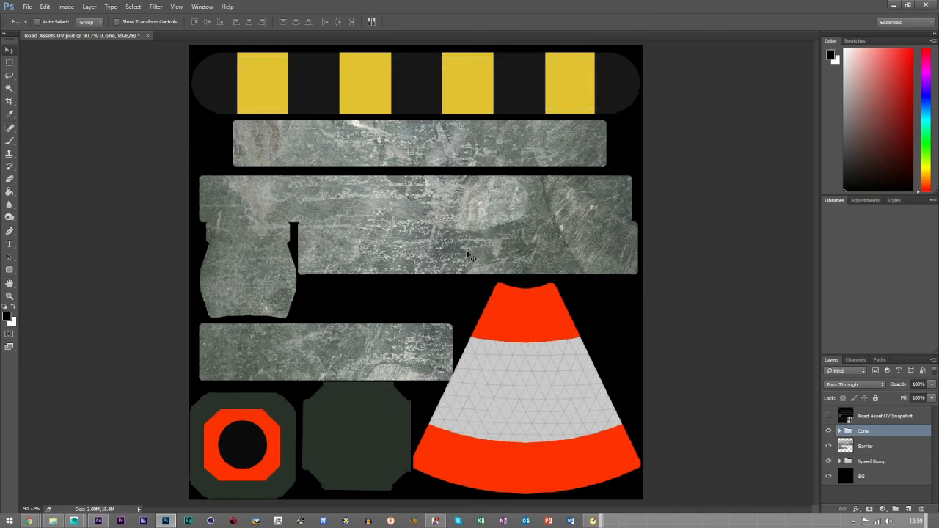
Step: Save a Targa copy of the texture to the Desktop as Road Assets Diffuse at 24 bits/pixel
click(27, 7)
click(44, 111)
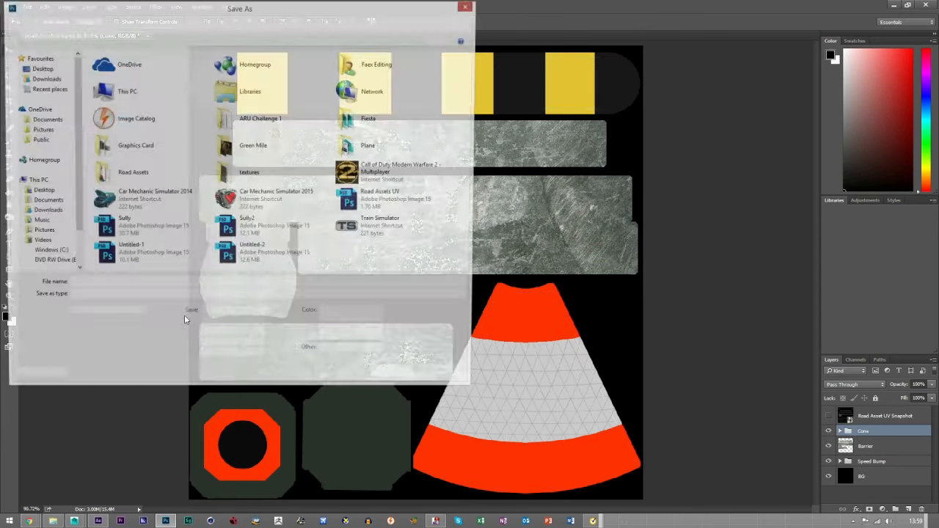
click(176, 298)
click(109, 450)
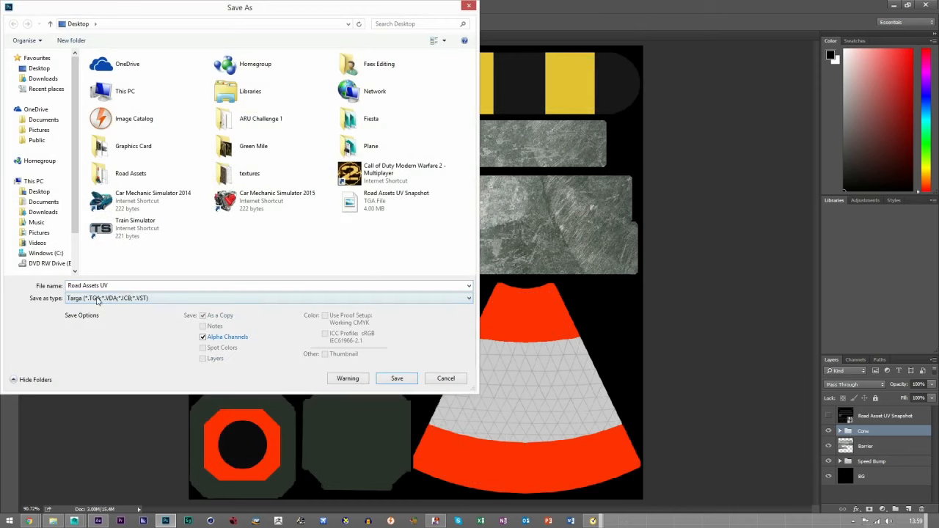
click(104, 286)
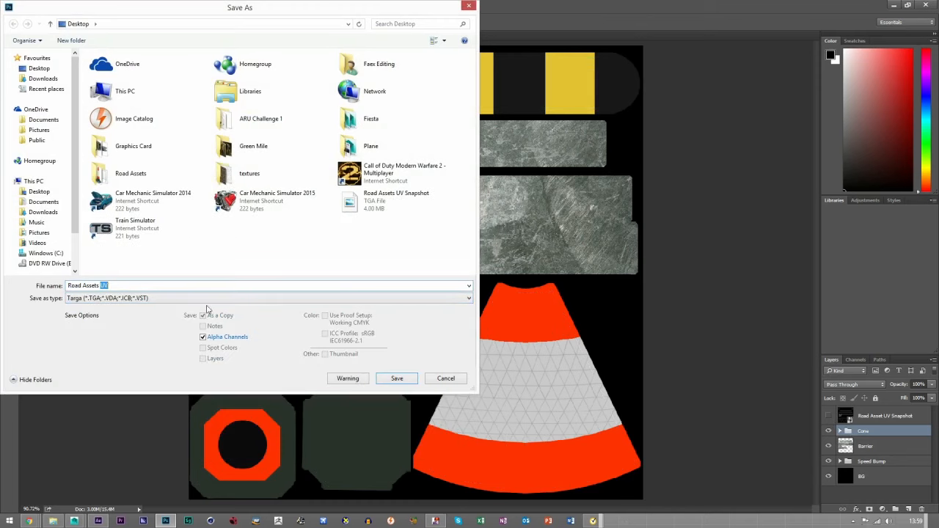
click(402, 380)
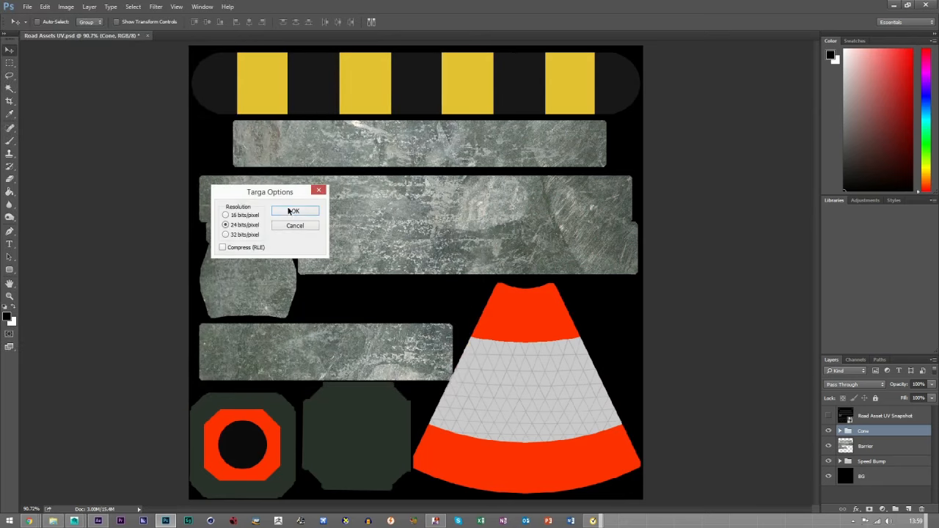
click(290, 212)
Step: Switch to Maya and assign a new Blinn material to the speed bump, cone and barrier
click(75, 521)
click(142, 481)
scroll(350, 261, down, 5)
drag(181, 192, 380, 349)
right_click(278, 286)
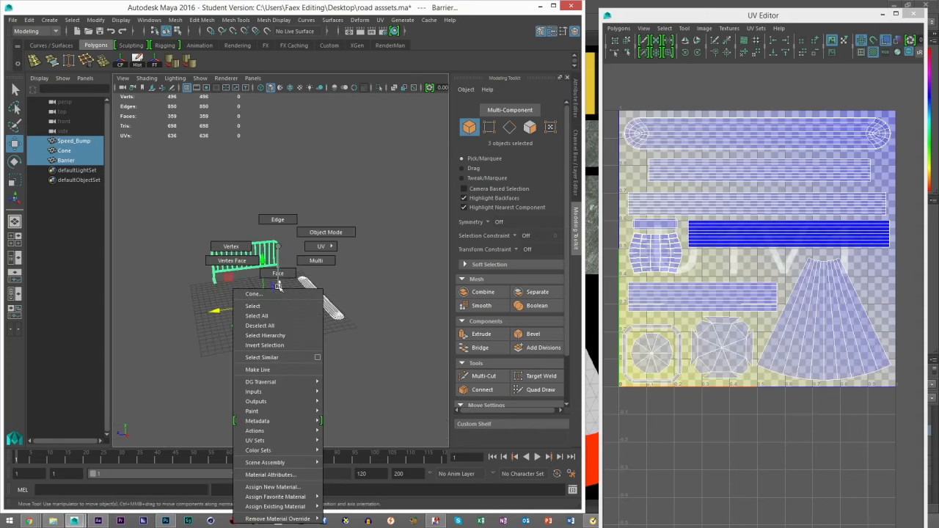
click(273, 487)
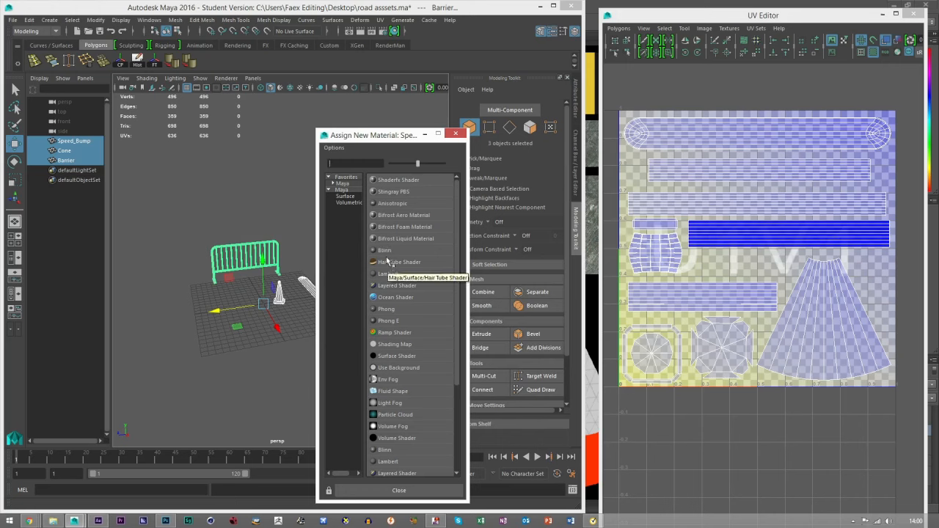
click(384, 251)
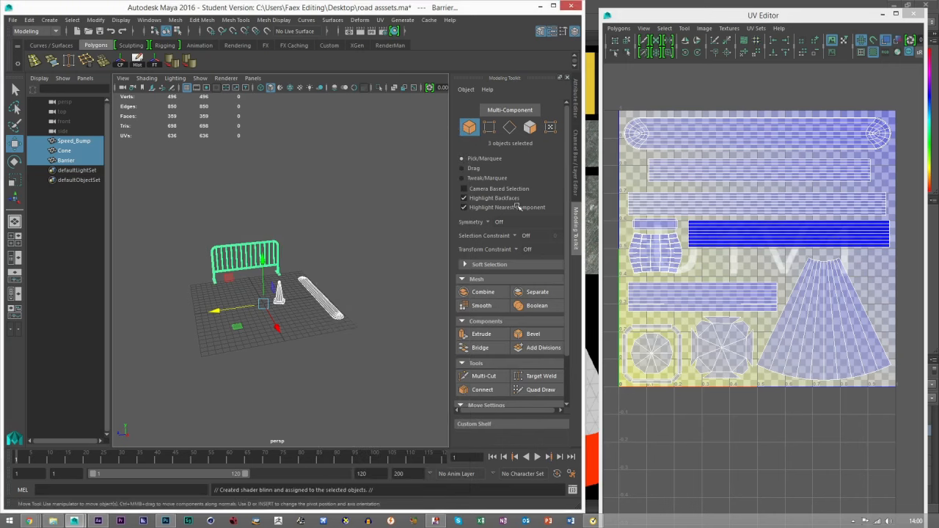
Step: Connect a File texture to the blinn1 Color attribute and load Road Assets Diffuse.tga from the Desktop as its image
click(450, 109)
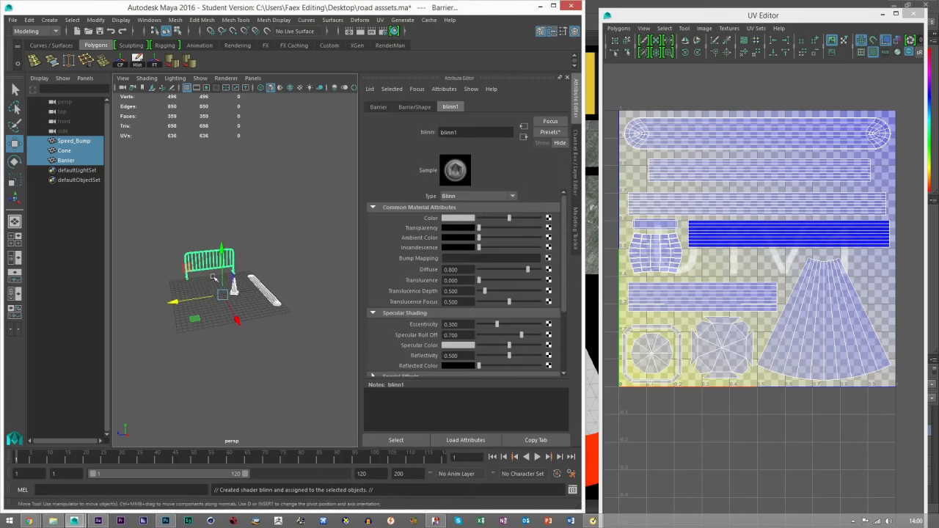
scroll(214, 278, up, 5)
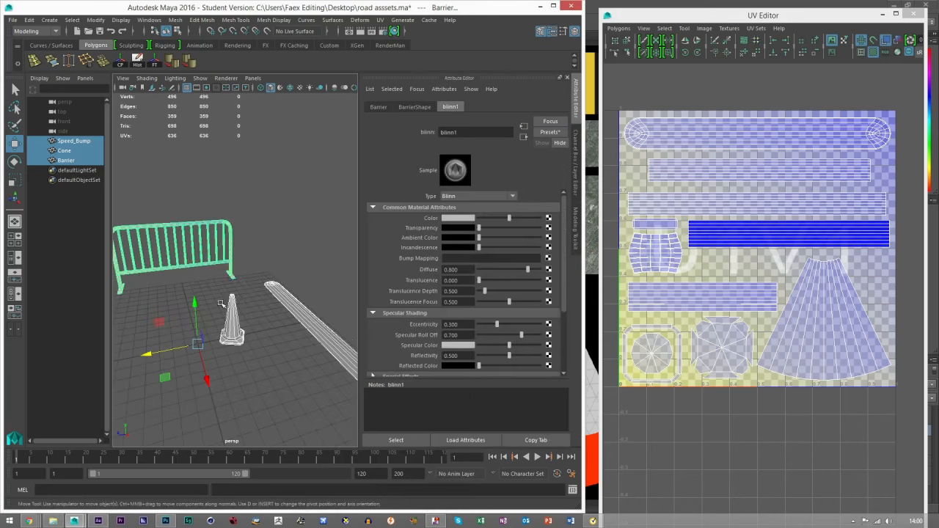
click(548, 228)
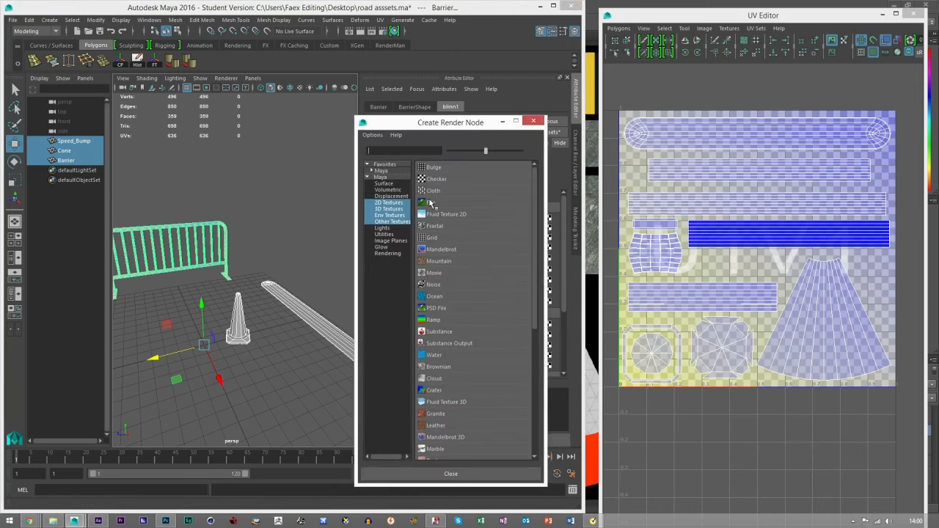
click(432, 203)
click(551, 242)
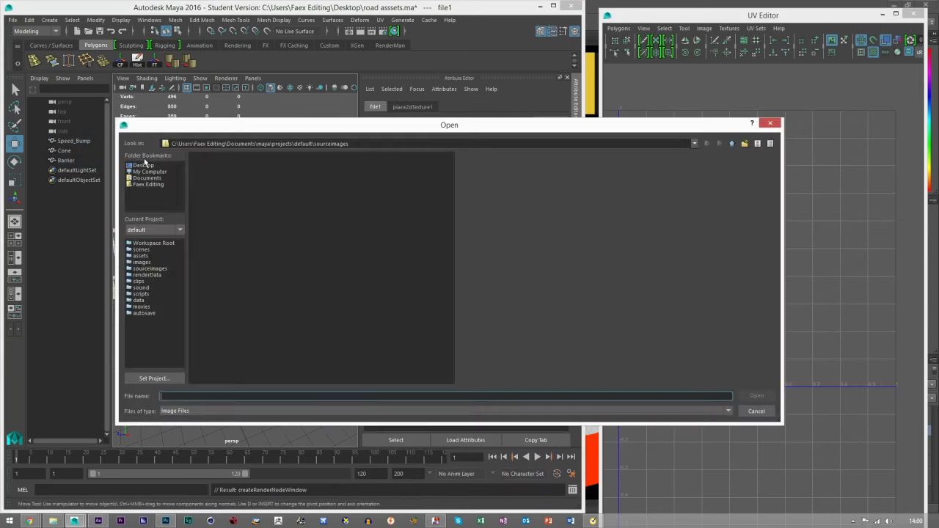
click(143, 165)
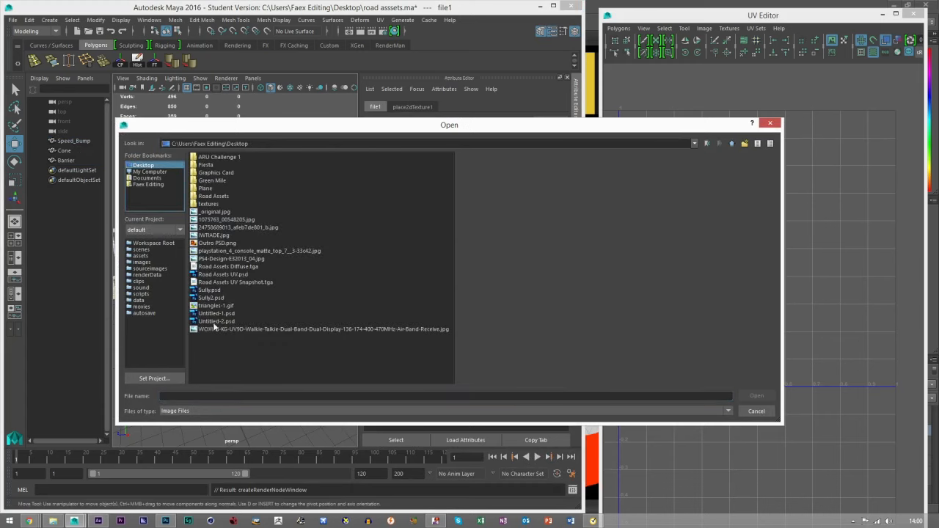
click(231, 267)
click(754, 395)
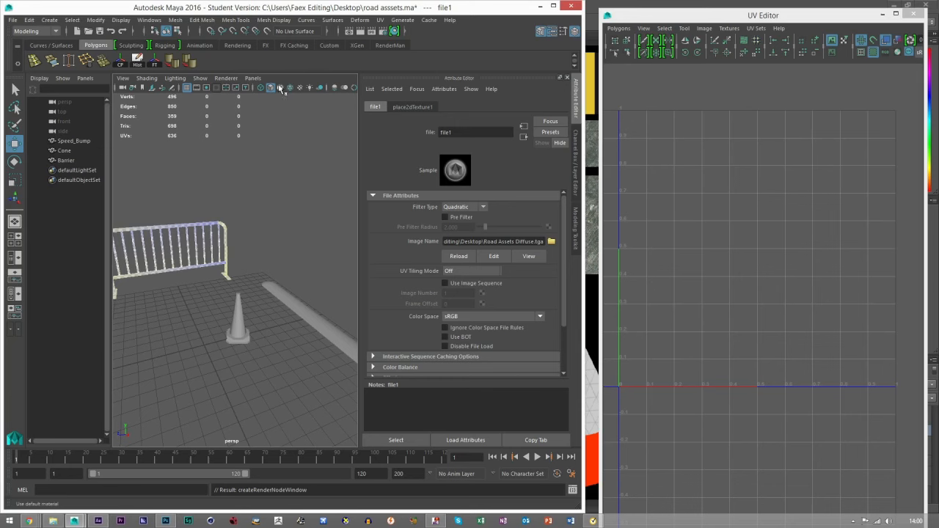
Step: Turn on textured display in the perspective view, close the UV Editor and maximize the Maya window
click(299, 88)
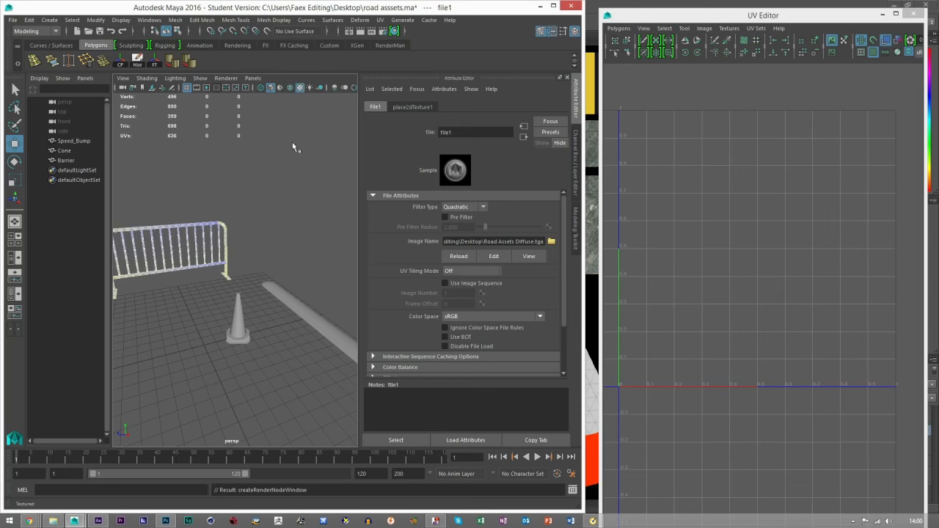
click(912, 14)
click(552, 6)
scroll(476, 301, down, 2)
drag(474, 291, 478, 279)
scroll(459, 336, down, 1)
scroll(458, 337, up, 2)
drag(458, 337, 418, 333)
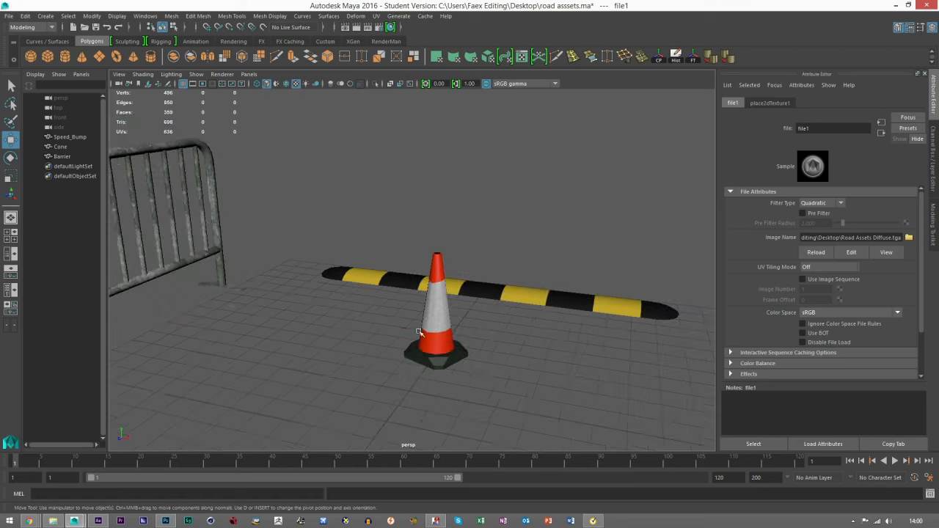
Step: Examine the textured cone close up from several sides, checking the reflective band and the colour borders
scroll(418, 333, up, 8)
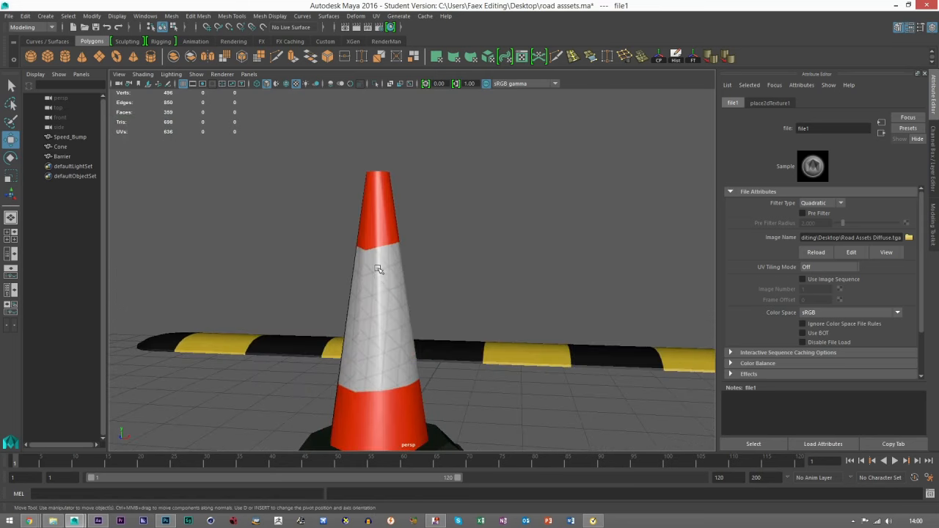
click(376, 264)
drag(434, 297, 273, 295)
click(398, 326)
drag(399, 326, 379, 285)
click(433, 290)
scroll(424, 281, down, 5)
click(480, 283)
drag(294, 302, 514, 279)
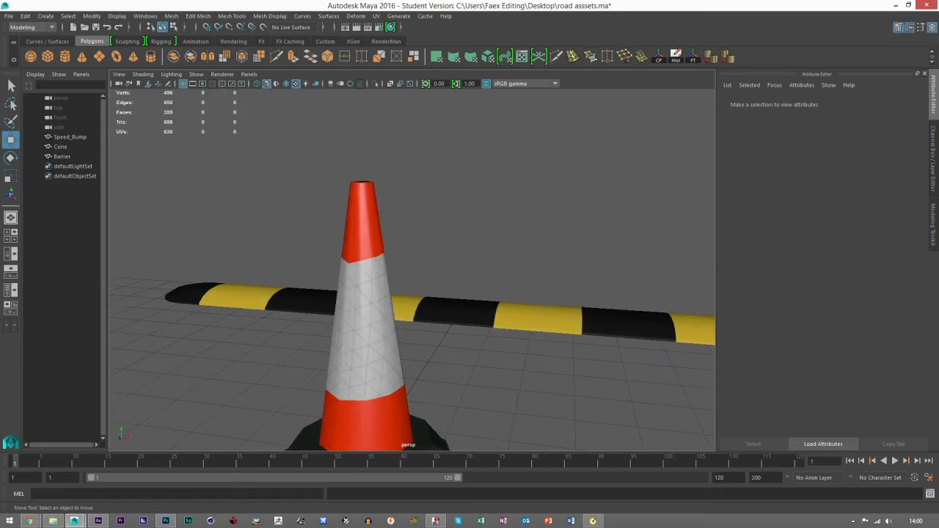
drag(386, 371, 444, 325)
Step: Select the cone, reopen the UV Editor and resize the Maya window to sit beside it
click(455, 349)
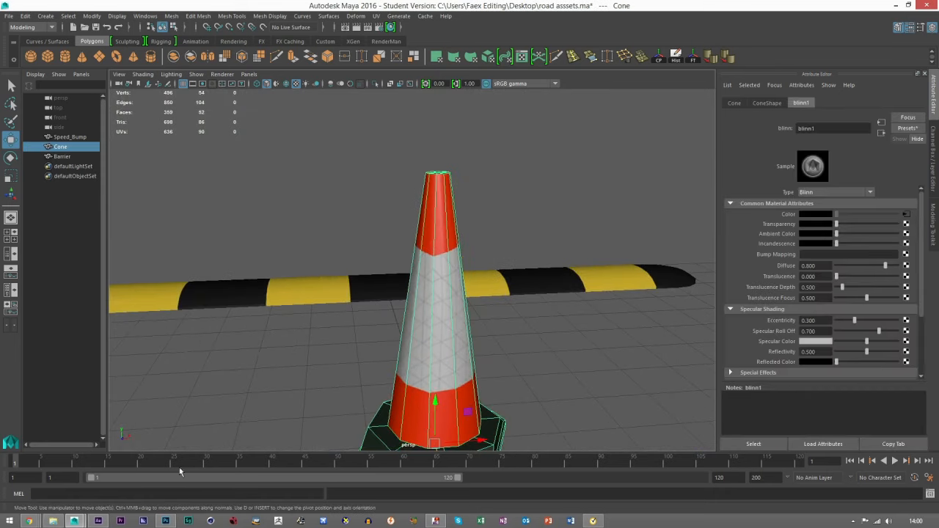
mouse_move(166, 520)
click(376, 16)
click(394, 35)
drag(470, 6, 2, 183)
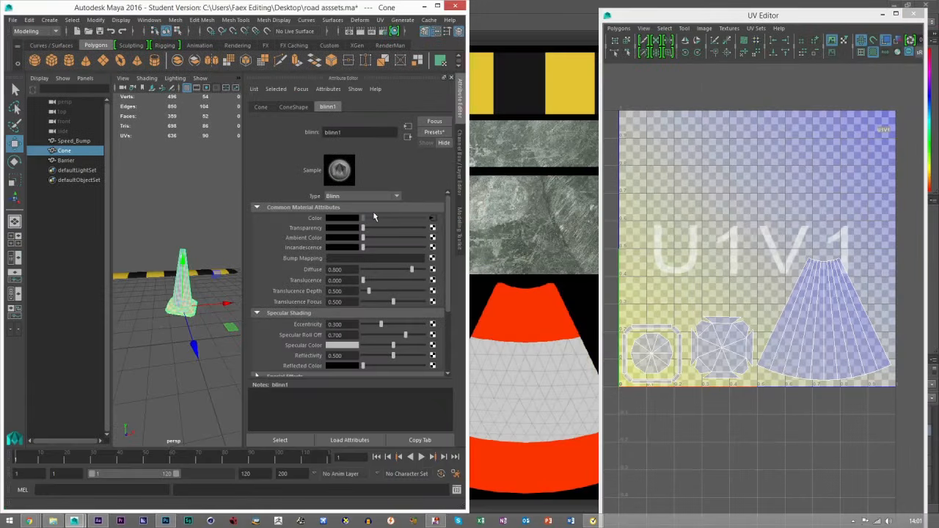
drag(461, 198, 595, 214)
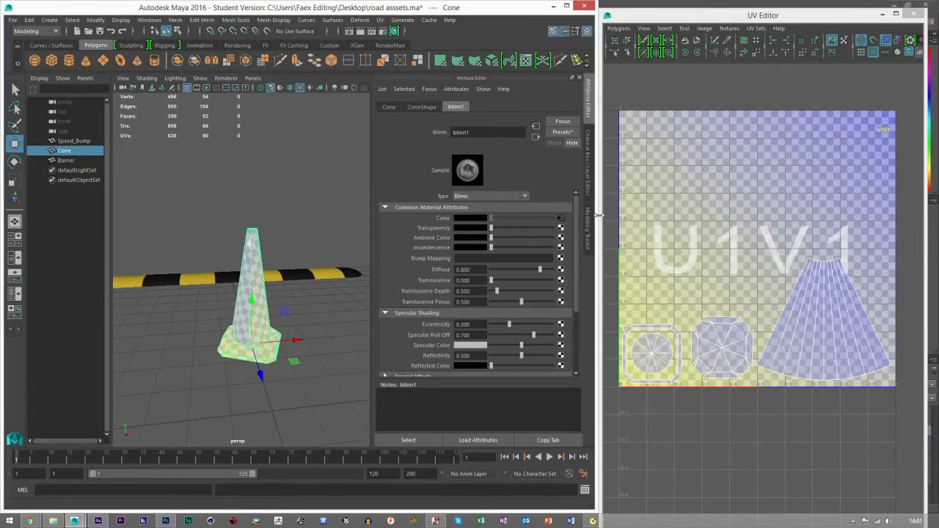
scroll(264, 325, up, 8)
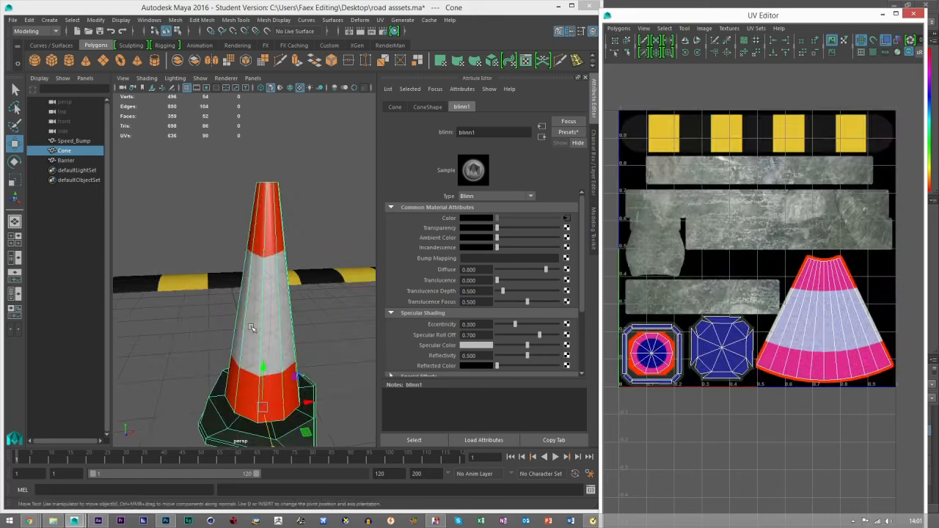
scroll(293, 308, down, 8)
Step: Select a lengthwise edge on the cone's fan-shaped UV shell to locate it on the model
right_click(272, 274)
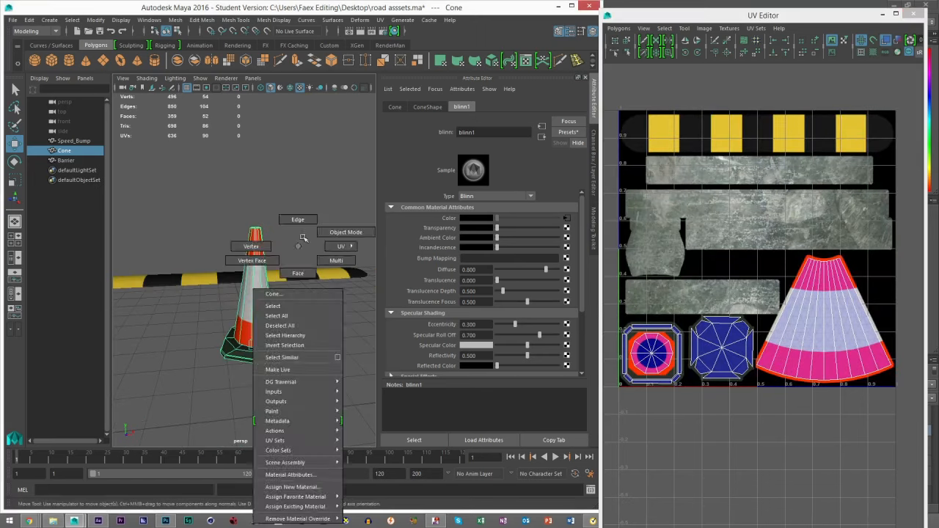
click(298, 221)
click(797, 325)
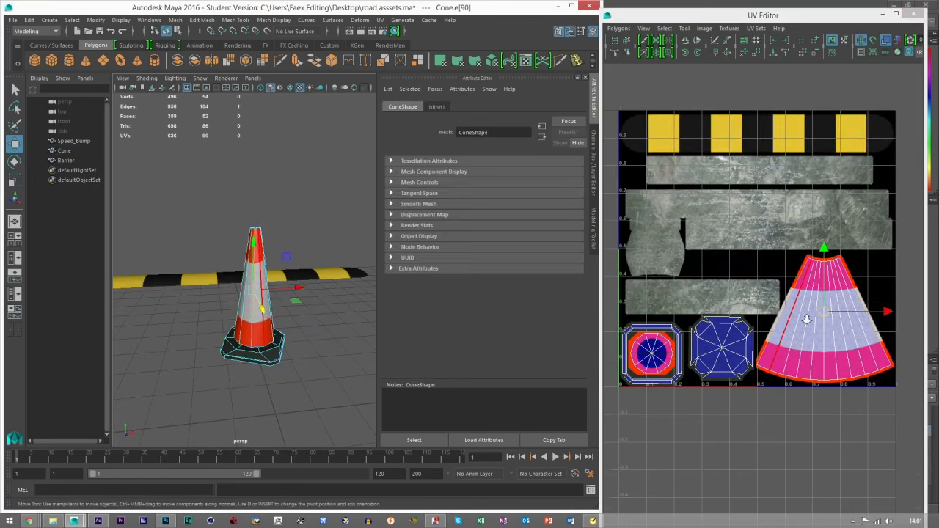
scroll(815, 293, up, 3)
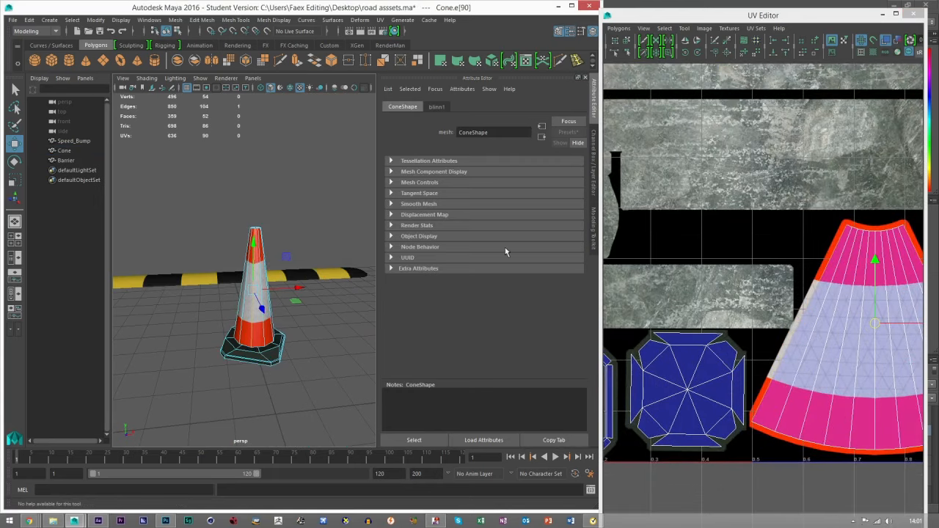
scroll(262, 256, up, 5)
Step: Move the two leftmost UVs on the top edge of the cone's fan-shaped shell slightly down
right_click(820, 216)
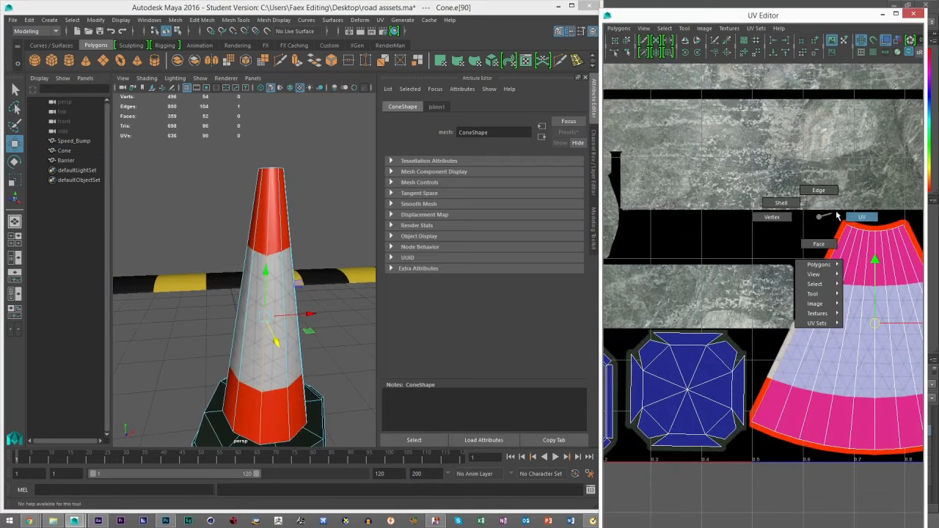
click(847, 225)
mouse_move(848, 228)
mouse_down()
mouse_move(838, 240)
mouse_move(846, 232)
mouse_up()
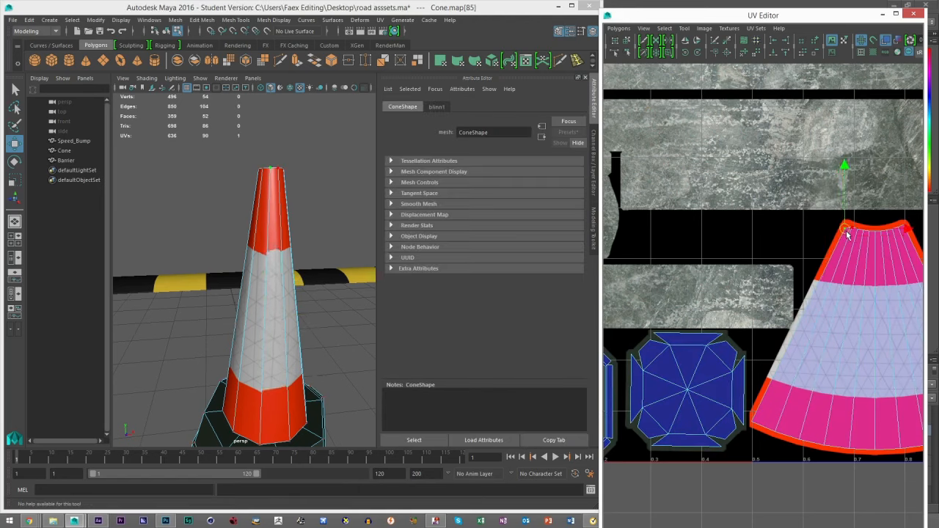
scroll(847, 234, up, 5)
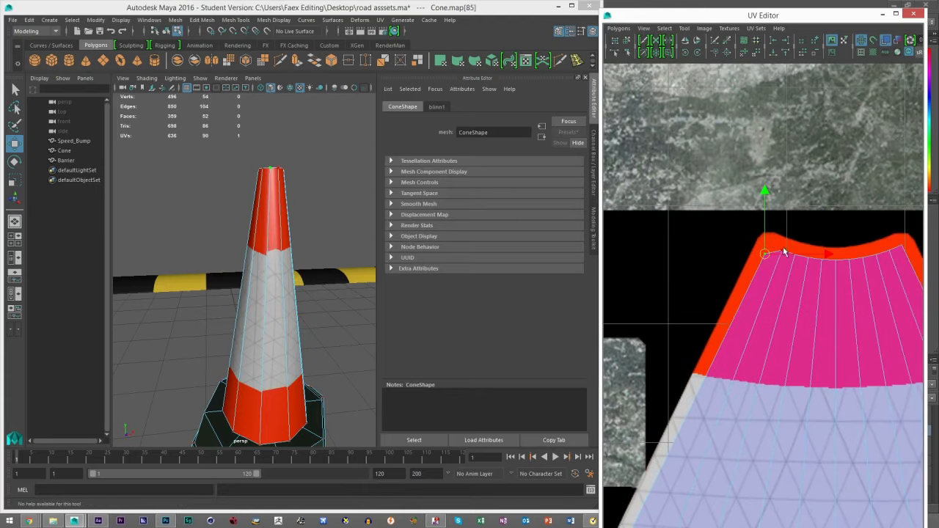
drag(782, 198, 783, 202)
mouse_move(196, 247)
mouse_down()
mouse_move(151, 249)
mouse_move(202, 247)
mouse_up()
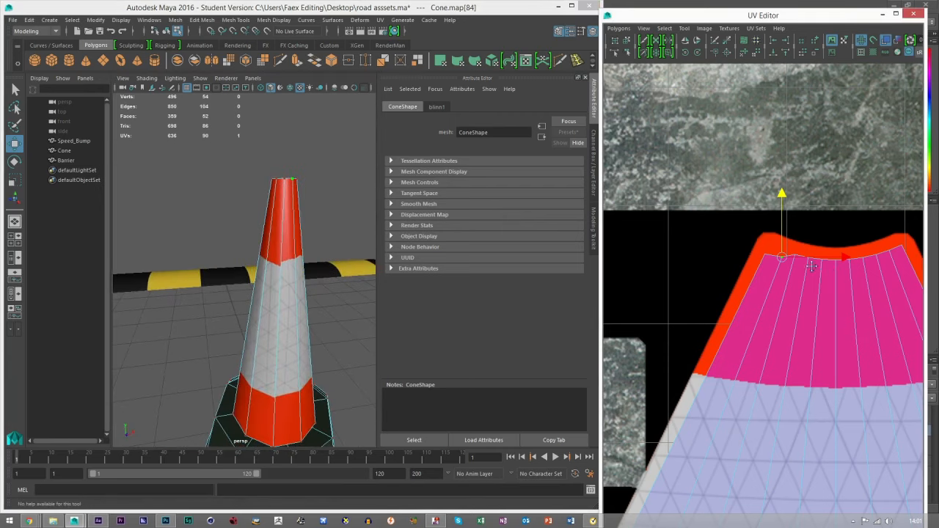
Step: Lower the two rightmost UVs on the fan shell's top edge slightly and return to object mode with nothing selected
click(855, 243)
drag(856, 190, 855, 197)
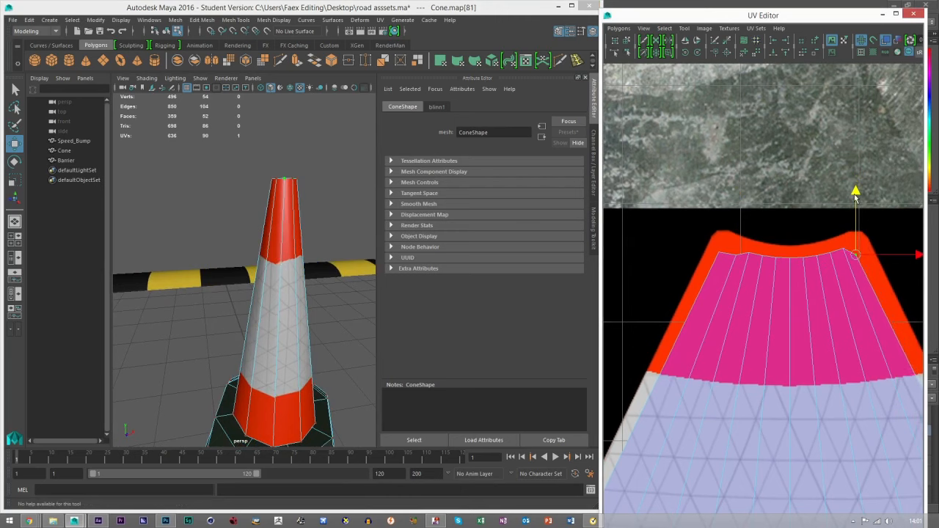
click(844, 250)
drag(843, 188, 844, 192)
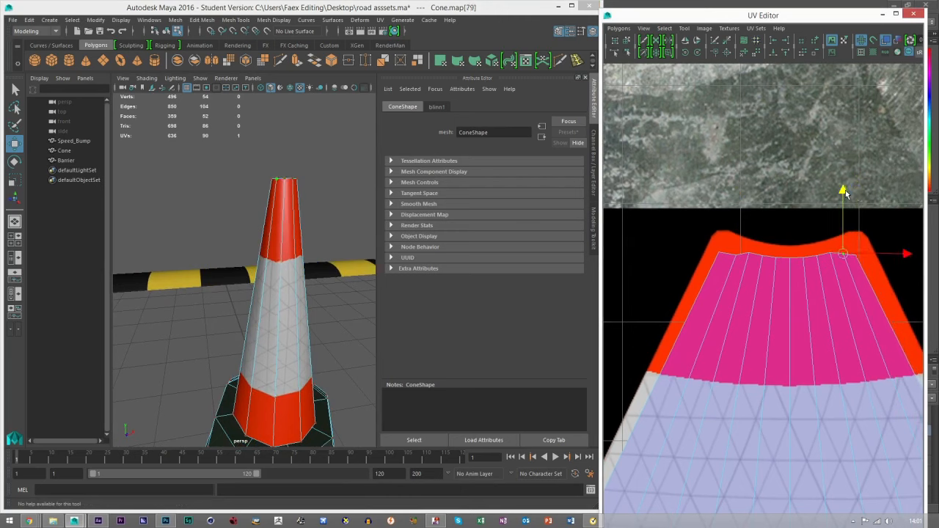
click(594, 229)
click(487, 127)
click(411, 195)
Step: Examine the cone's red and white border up close and its overall look beside the other road assets
scroll(329, 285, up, 5)
drag(330, 284, 274, 251)
scroll(275, 250, up, 3)
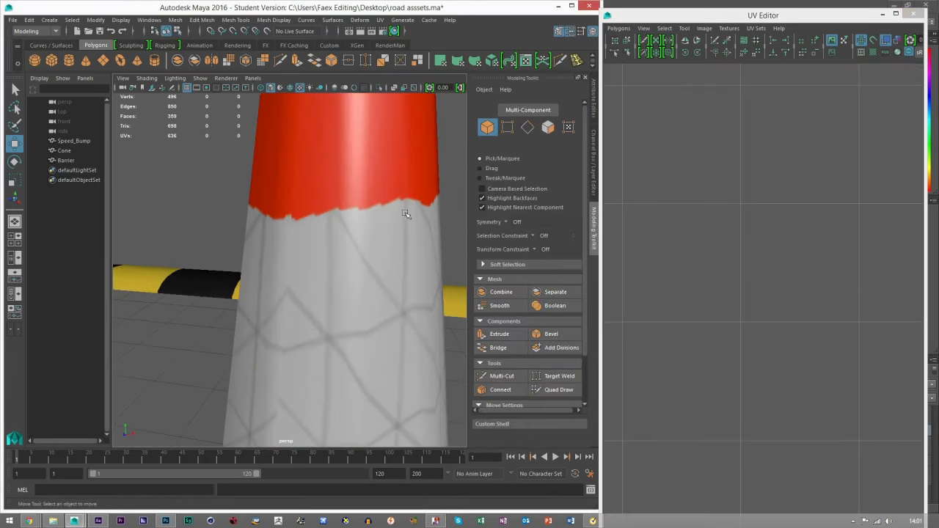
scroll(406, 214, down, 5)
drag(381, 268, 277, 267)
scroll(277, 266, down, 4)
scroll(277, 266, down, 5)
drag(300, 306, 317, 300)
scroll(316, 300, up, 6)
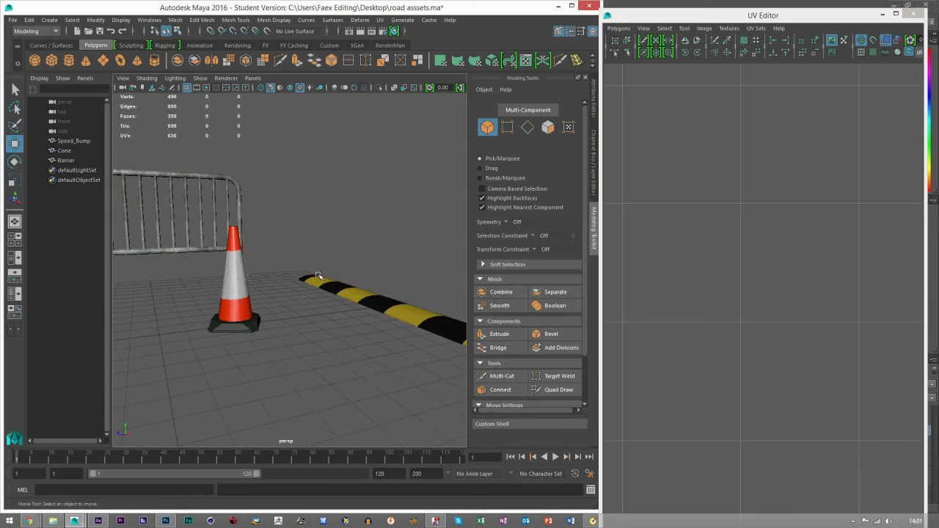
scroll(285, 272, up, 4)
drag(281, 271, 394, 297)
scroll(322, 288, down, 3)
scroll(391, 286, down, 3)
alt+drag(336, 293, 285, 280)
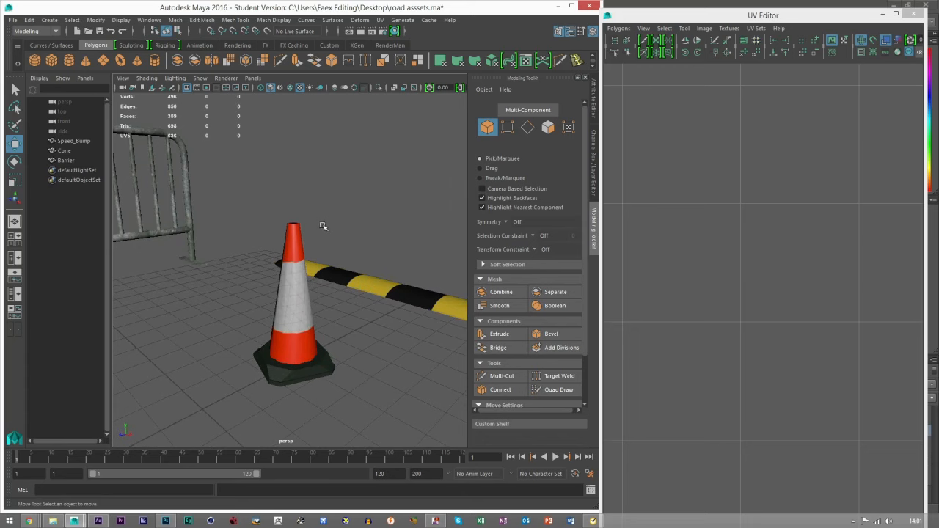
Step: Inspect the metal texture on the barrier's frame and bars, and view all three assets together
scroll(282, 268, down, 5)
alt+drag(281, 266, 333, 319)
scroll(317, 324, up, 4)
scroll(286, 314, up, 4)
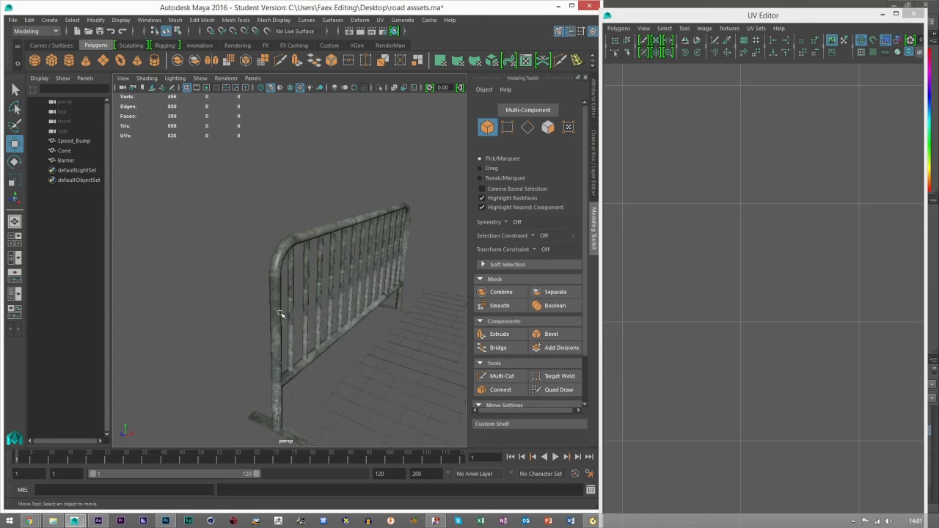
scroll(302, 305, down, 5)
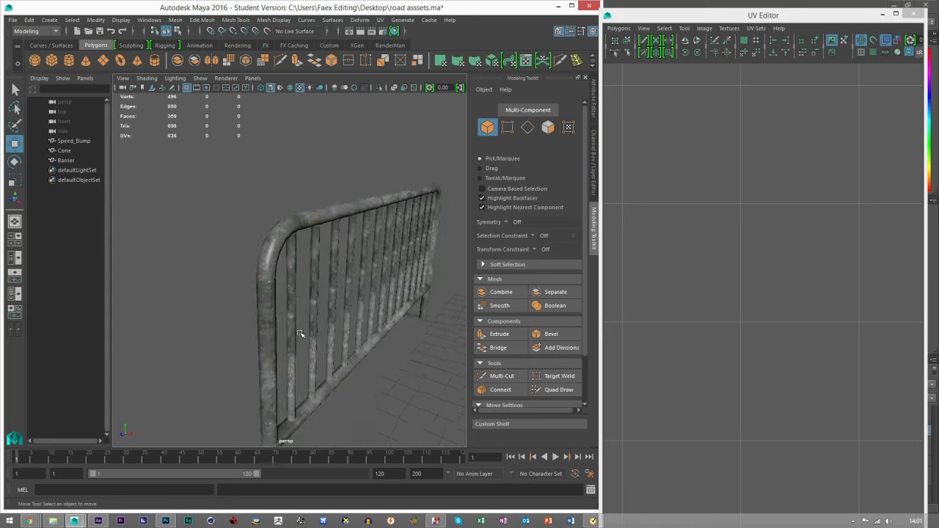
alt+drag(232, 337, 303, 340)
scroll(303, 341, down, 5)
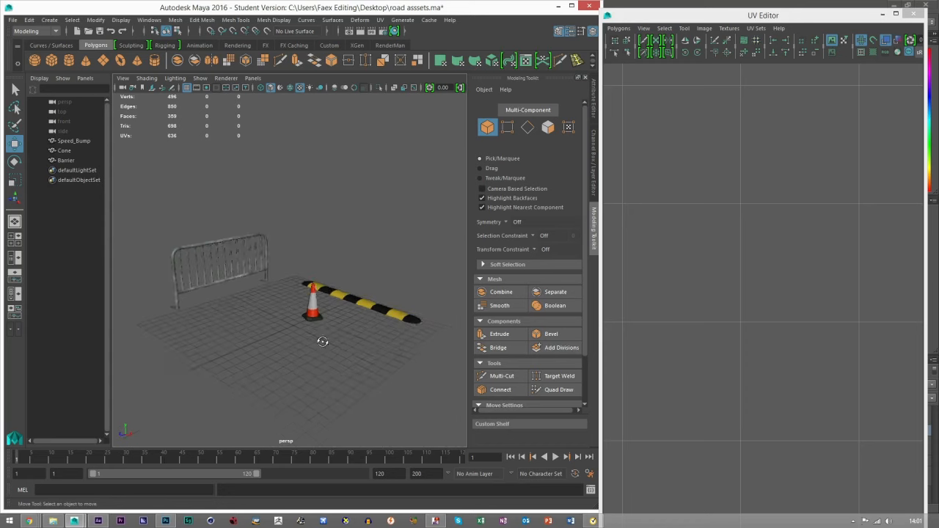